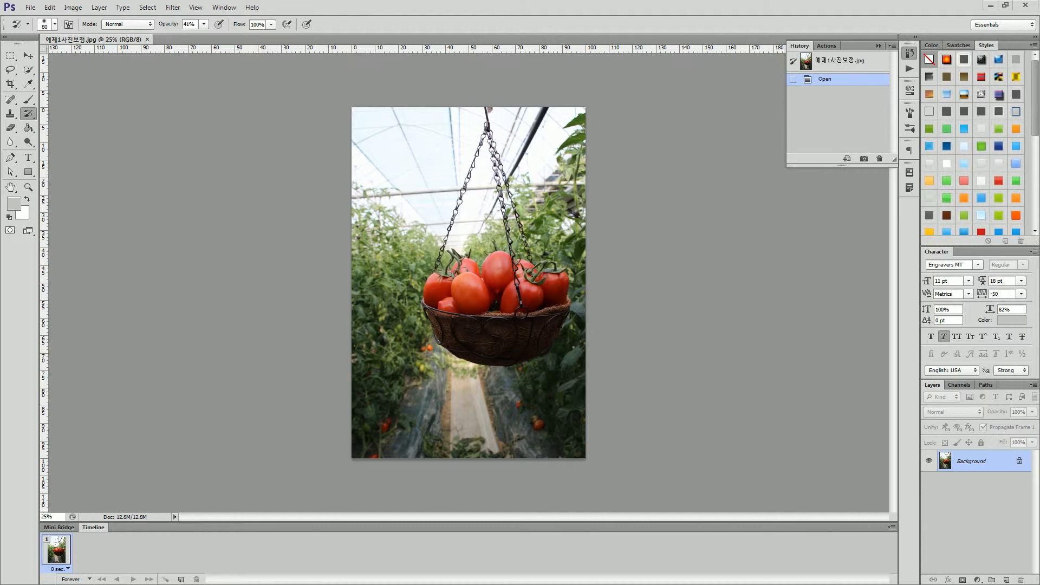
Switch to the Word outline, read Section1 on features used right after shooting and its 01 item, and return to Photoshop.
drag(1034, 141, 533, 7)
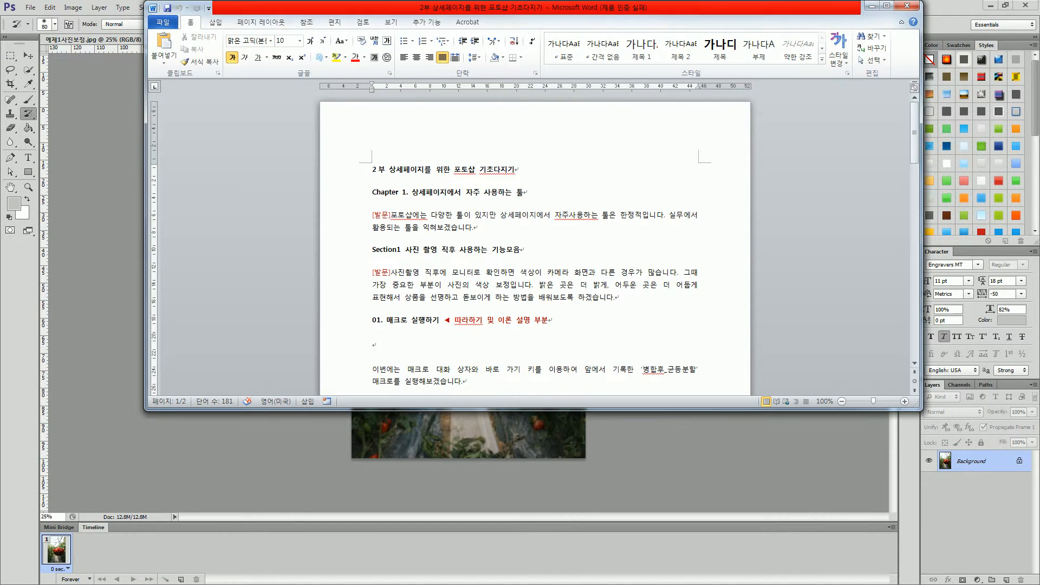
drag(615, 298, 372, 170)
click(451, 320)
scroll(536, 244, down, 1)
key(ctrl+shift+Left)
key(ctrl+shift+Left)
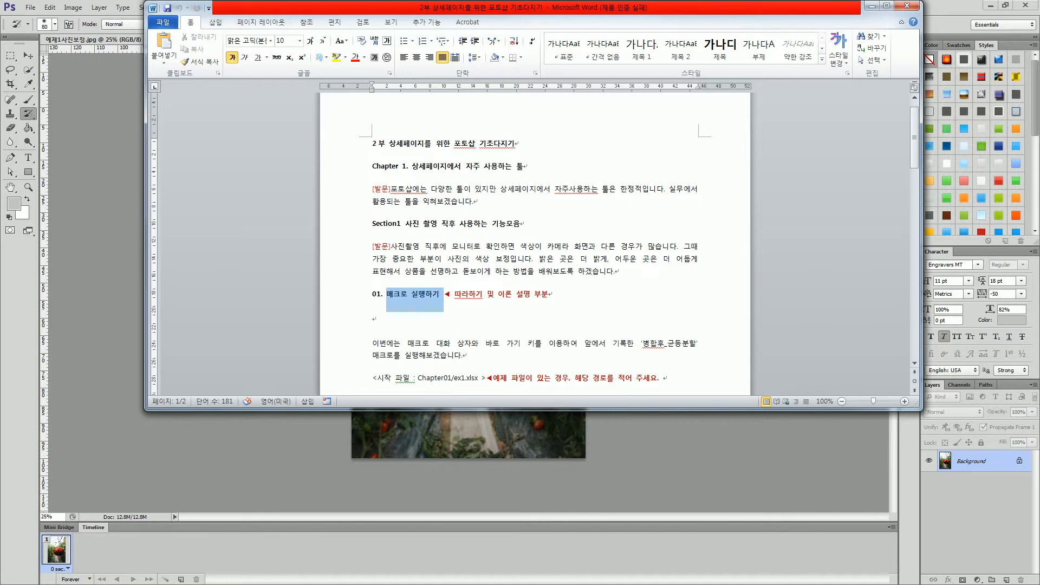
key(Left)
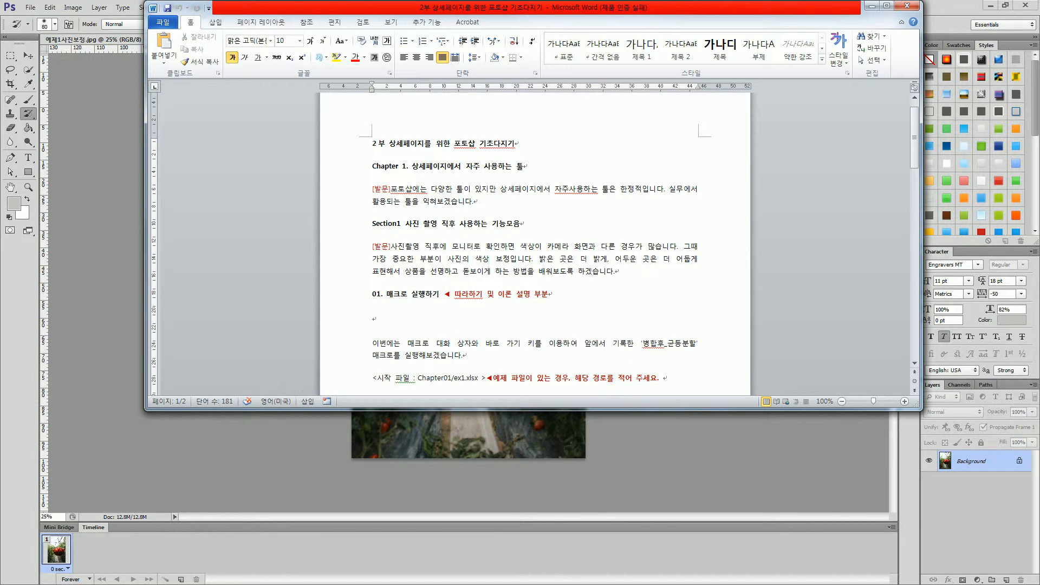
scroll(535, 244, down, 3)
click(463, 277)
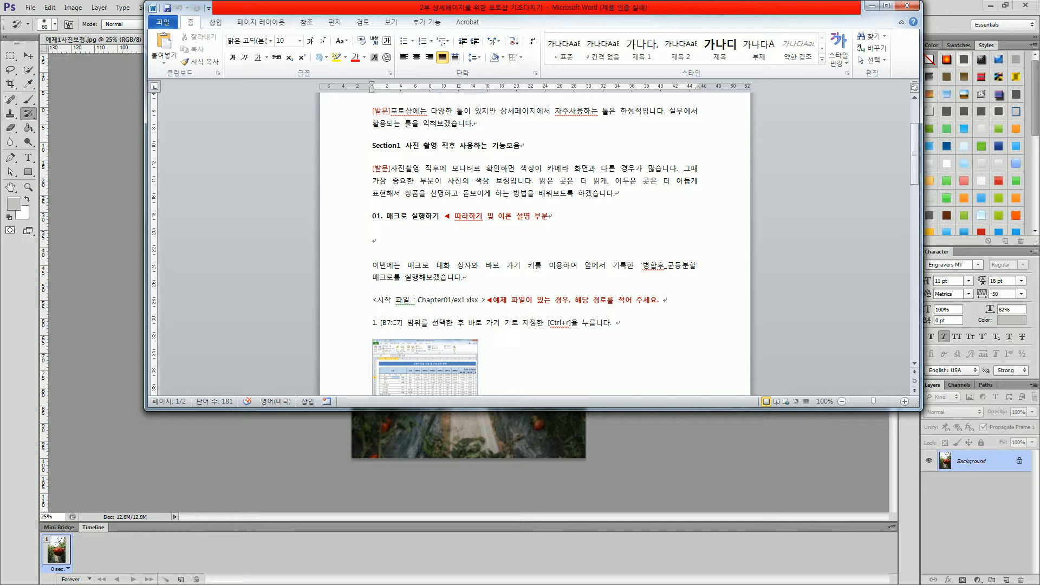
click(604, 476)
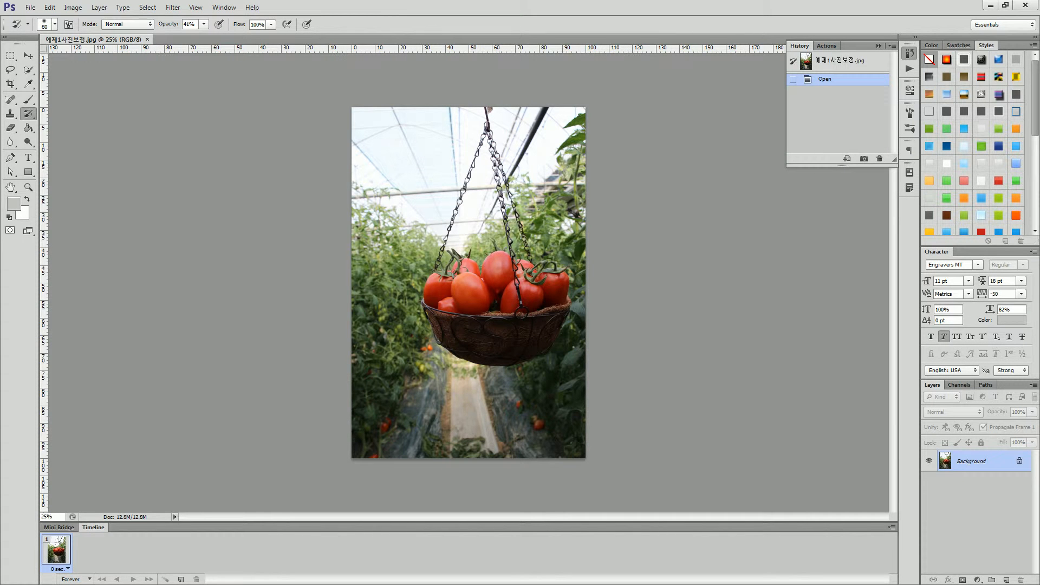
Open the finished example photo 예제1사진보정_완성.jpg as a second document.
click(30, 8)
click(42, 29)
double_click(554, 84)
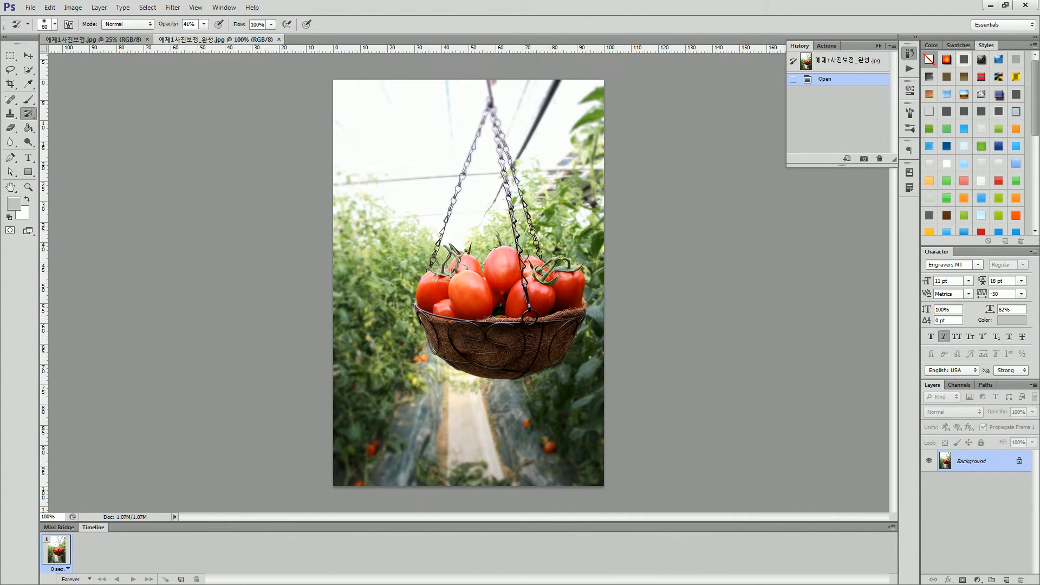
Check the image size of 예제1사진보정.jpg without changing it, and compare the photo with the finished version.
click(93, 39)
click(72, 7)
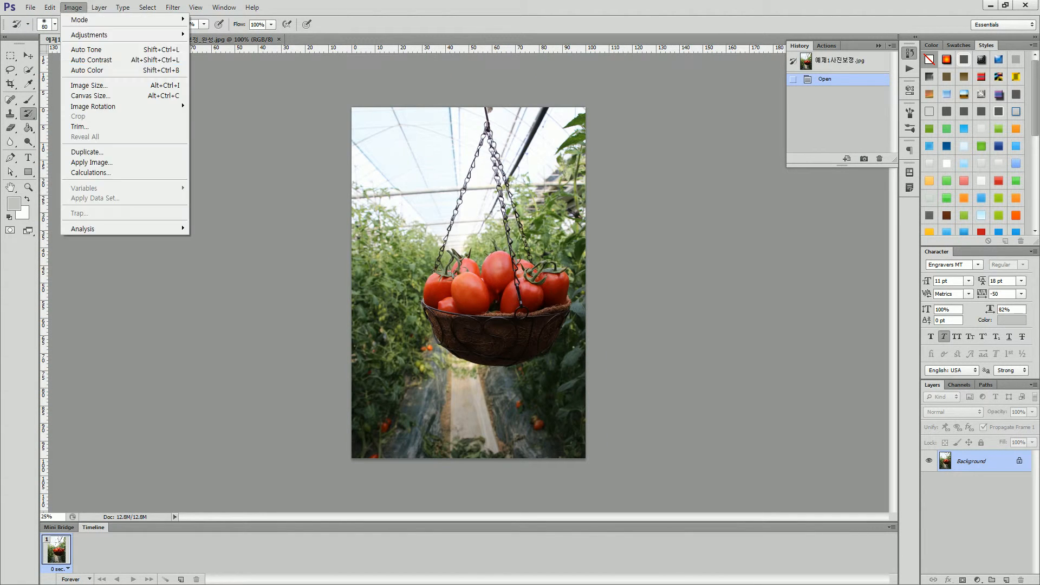
click(90, 85)
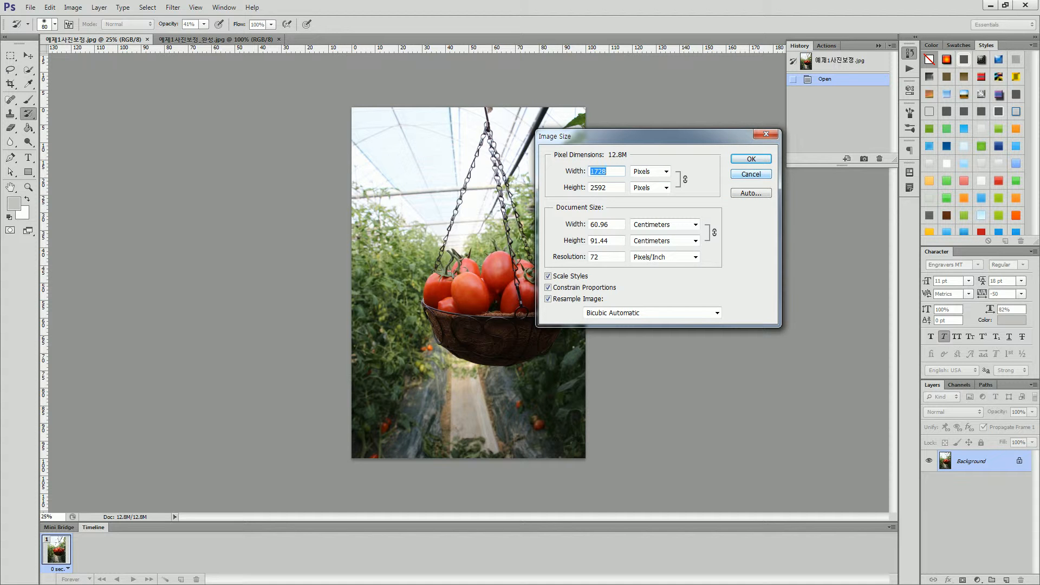
click(750, 175)
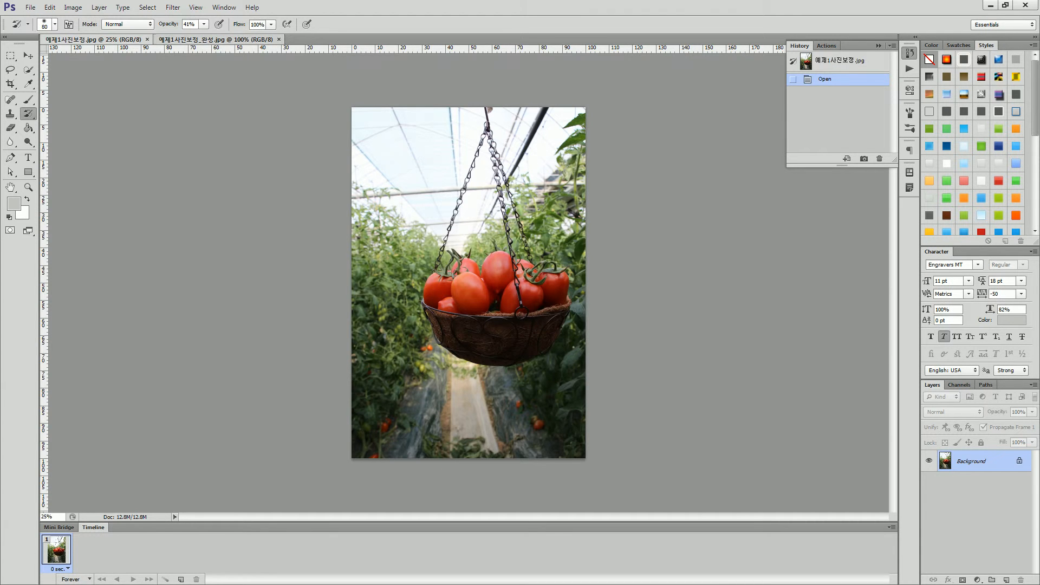
click(217, 40)
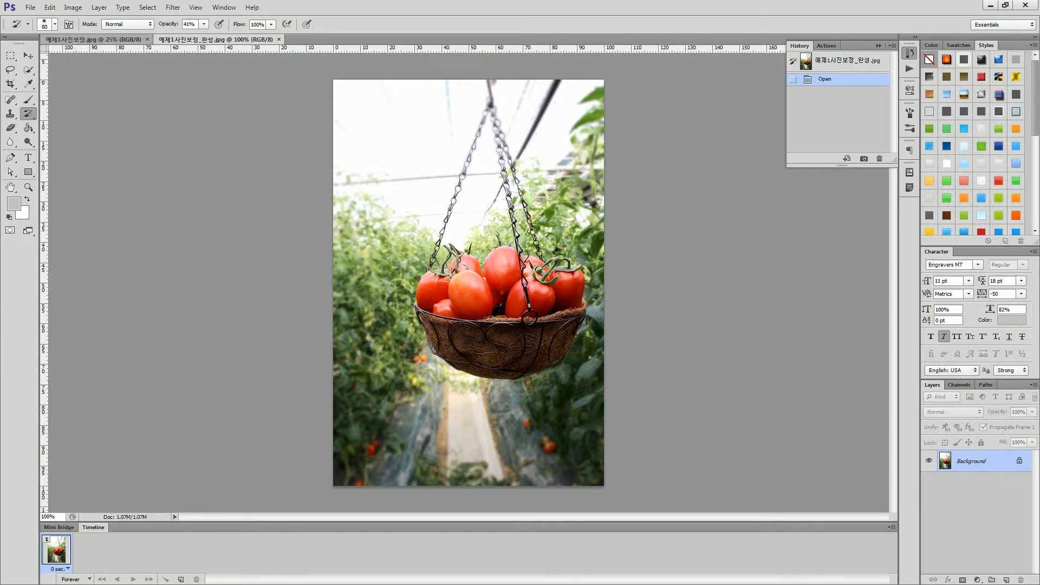
click(92, 40)
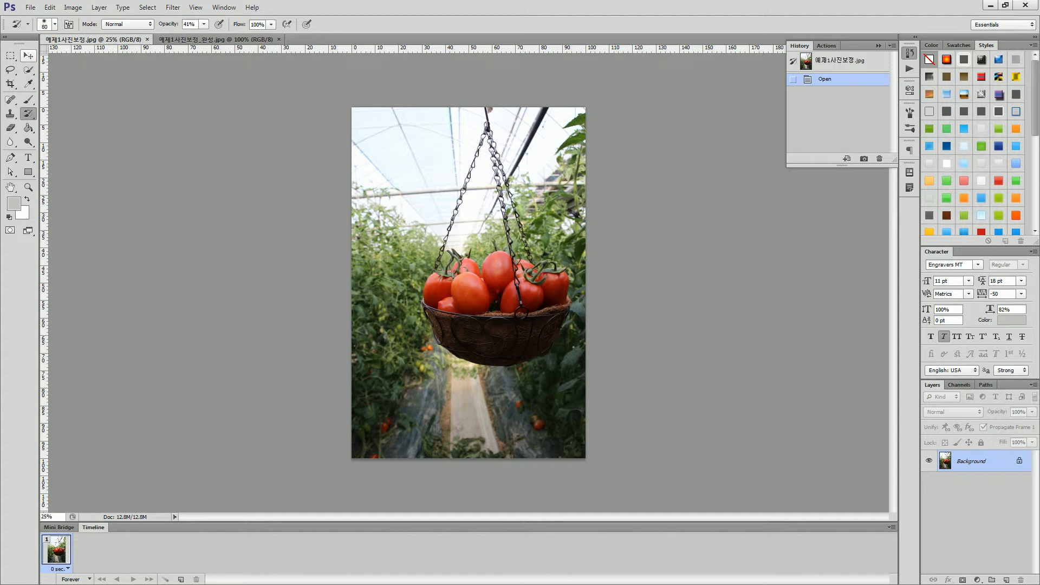
Start a Levels adjustment on 예제1사진보정.jpg with RGB input levels of 7 for black, 1.51 for midtones and 231 for white.
click(28, 55)
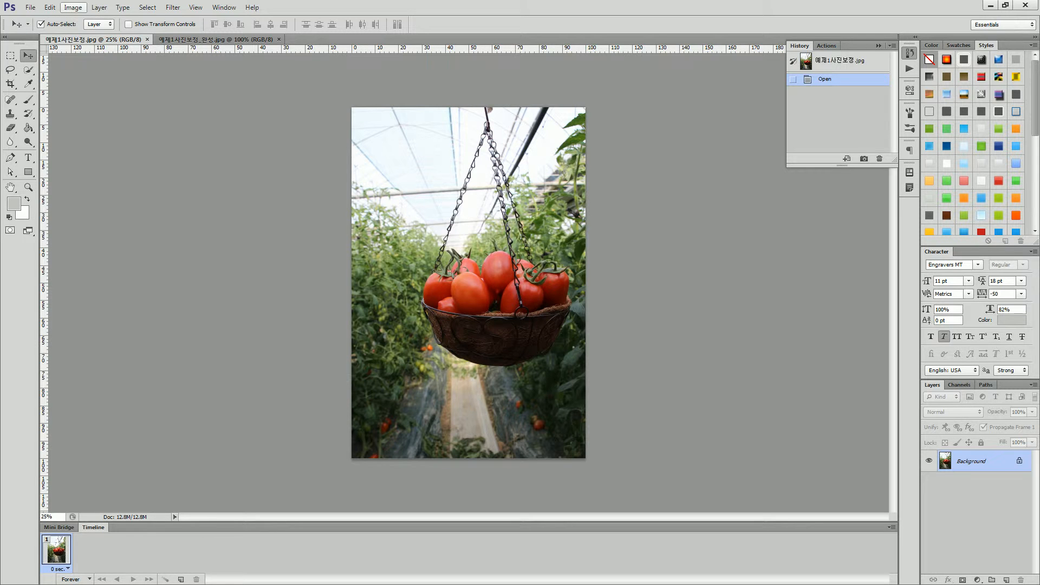
click(73, 8)
mouse_move(92, 35)
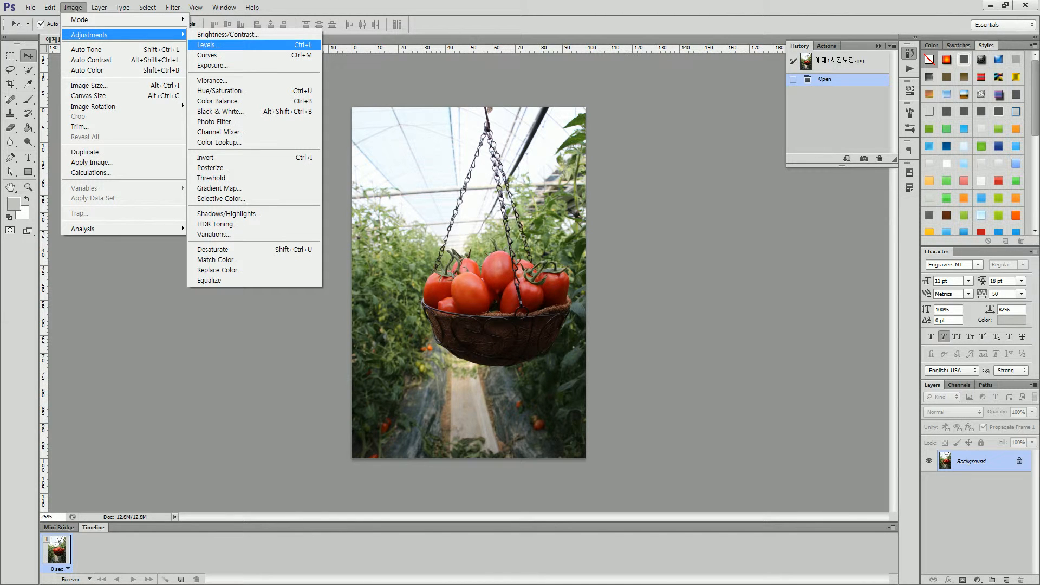
click(209, 45)
drag(704, 217, 256, 158)
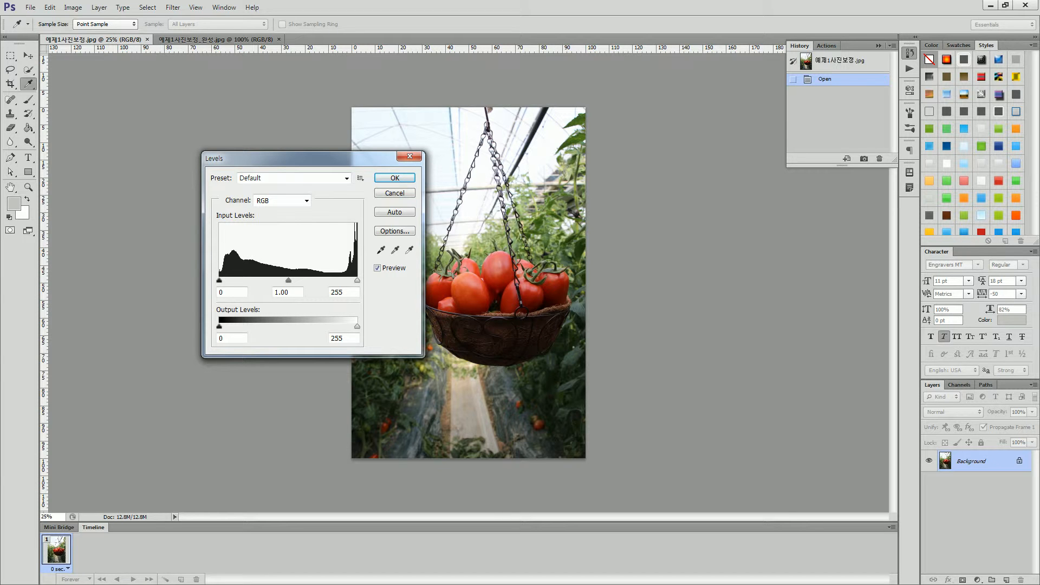
mouse_move(220, 281)
mouse_down()
mouse_move(254, 280)
mouse_move(219, 280)
mouse_up()
mouse_move(219, 280)
mouse_down()
mouse_move(236, 280)
mouse_move(219, 281)
mouse_up()
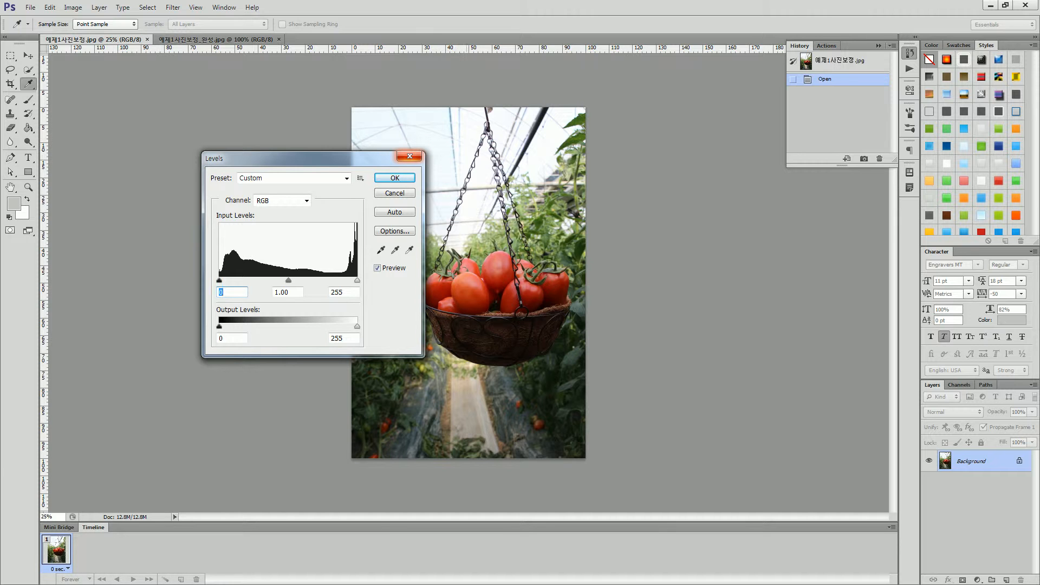
drag(357, 280, 344, 280)
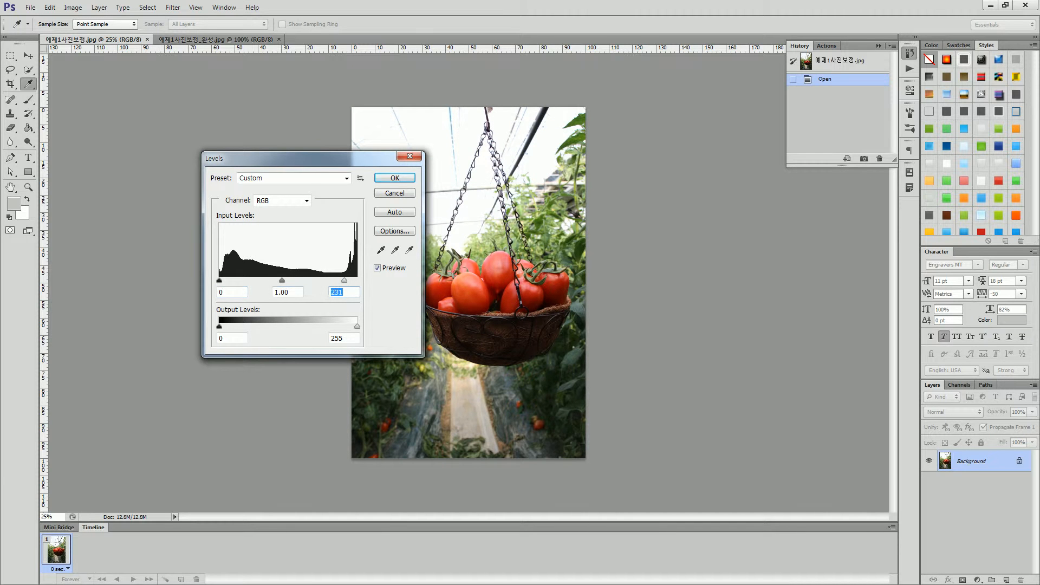
drag(220, 280, 265, 281)
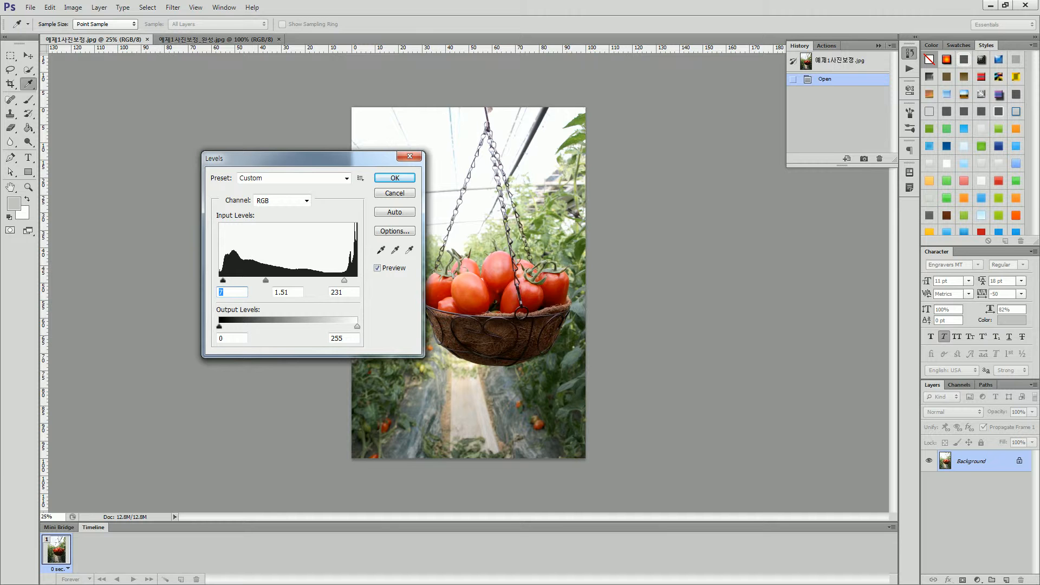
Try midtone input levels of 1.18, 0.63 and 1.15, and settle on 1.04.
mouse_move(265, 281)
mouse_down()
mouse_move(298, 281)
mouse_move(279, 281)
mouse_up()
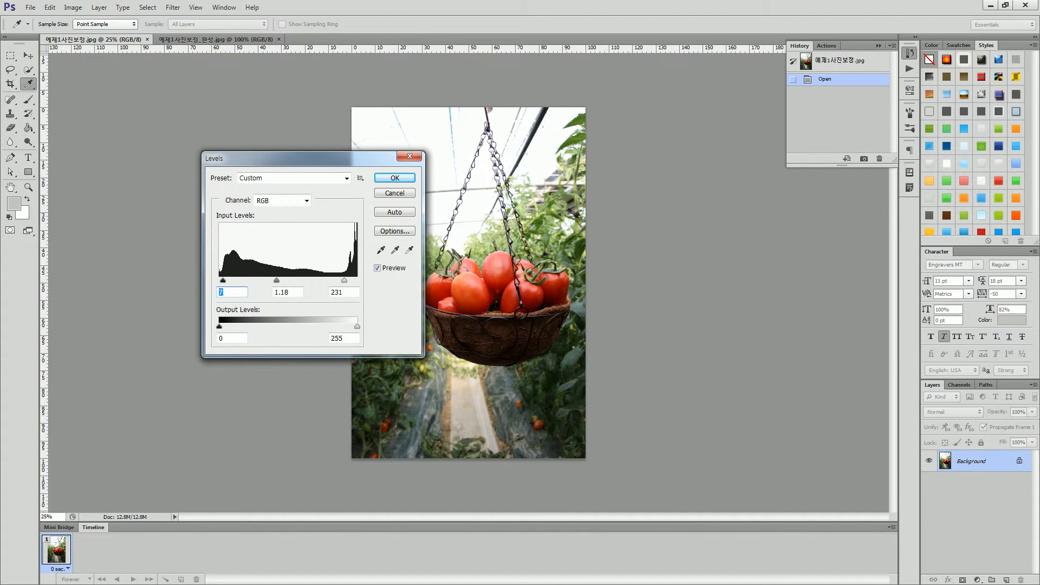
drag(277, 281, 300, 281)
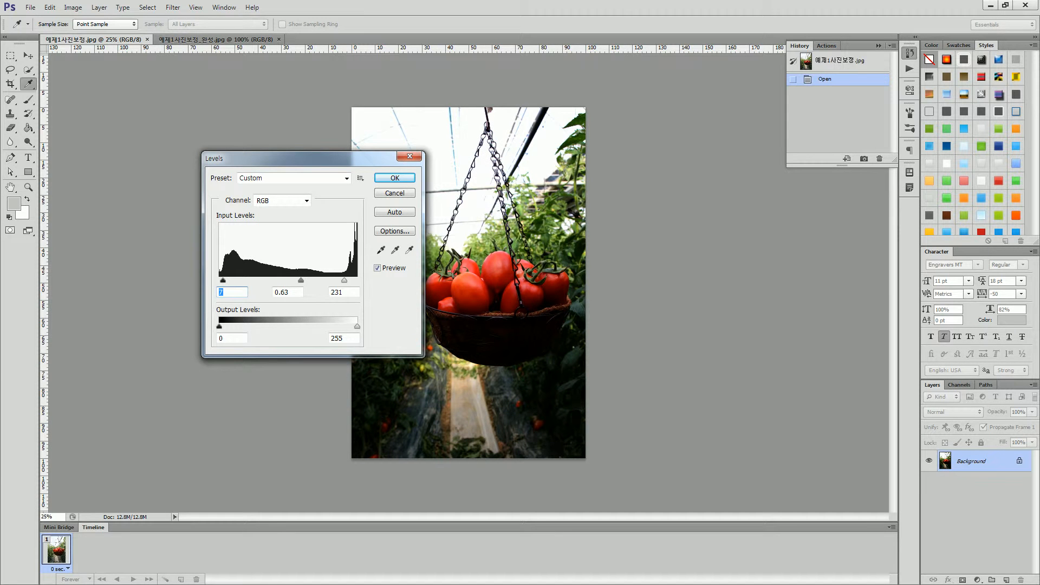
drag(300, 281, 278, 281)
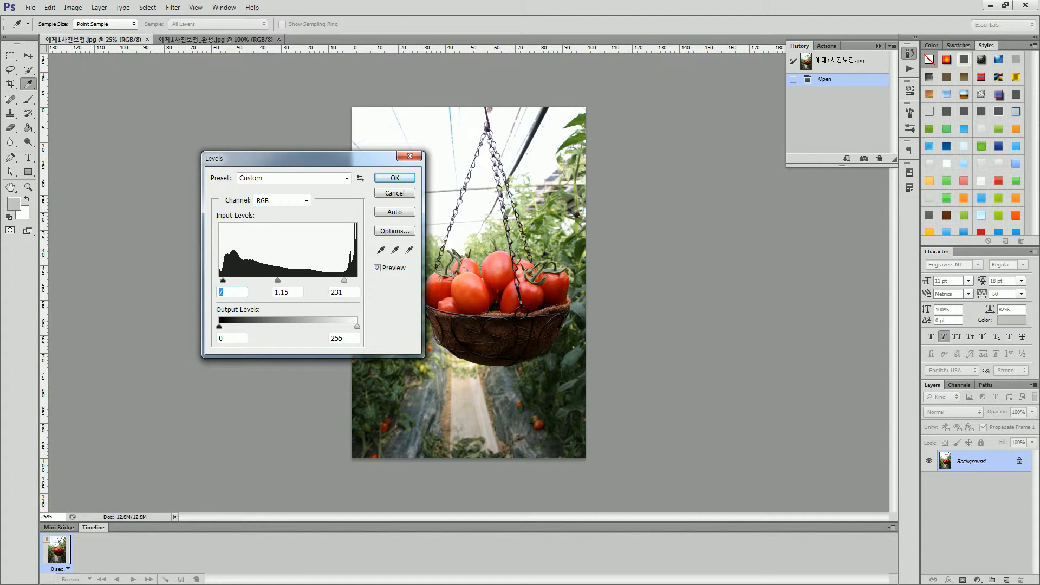
drag(278, 281, 282, 281)
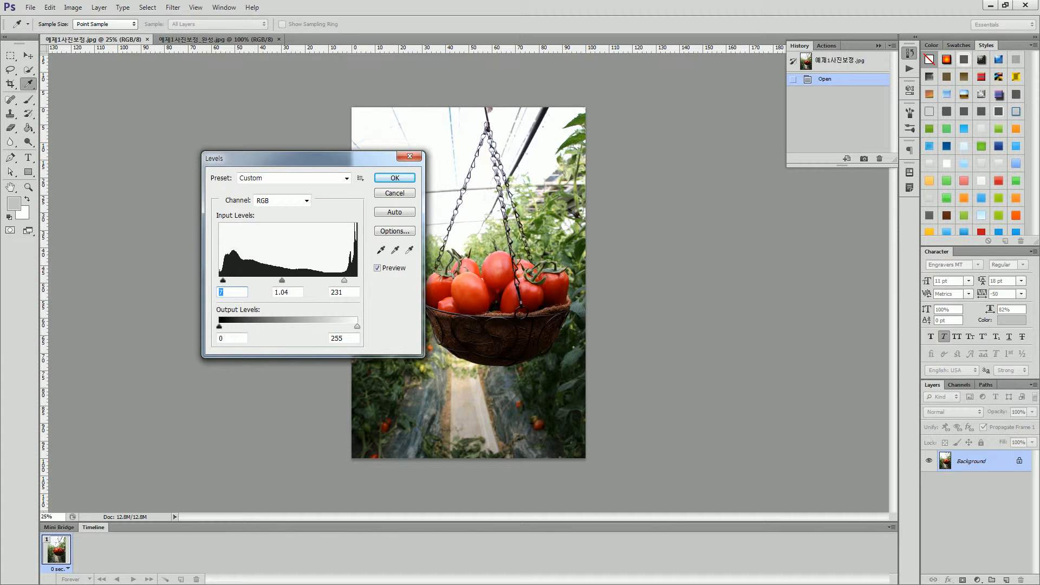
Raise the black input level to 16 in the Levels adjustment.
key(Tab)
drag(222, 280, 219, 281)
click(219, 281)
key(Up)
key(Up)
key(Up)
key(Up)
key(Up)
key(Up)
key(Up)
key(Up)
key(Up)
key(Up)
key(Up)
key(Up)
key(Up)
key(Up)
key(Up)
key(Up)
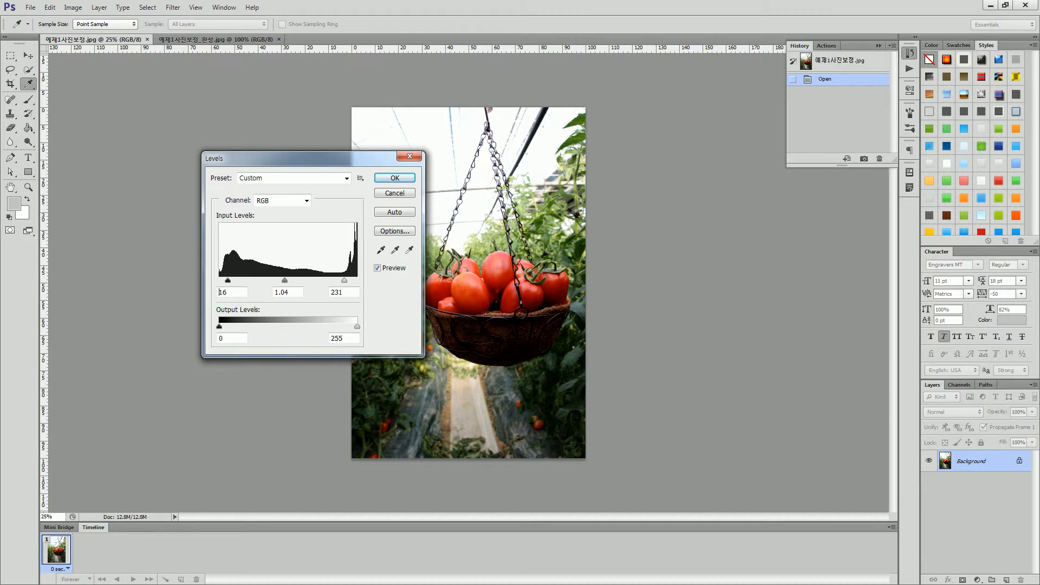
Apply Levels with midtones at about 1.86 and white at 229, and compare the photo before and after the adjustment.
drag(285, 281, 266, 281)
drag(344, 281, 343, 281)
drag(228, 281, 259, 280)
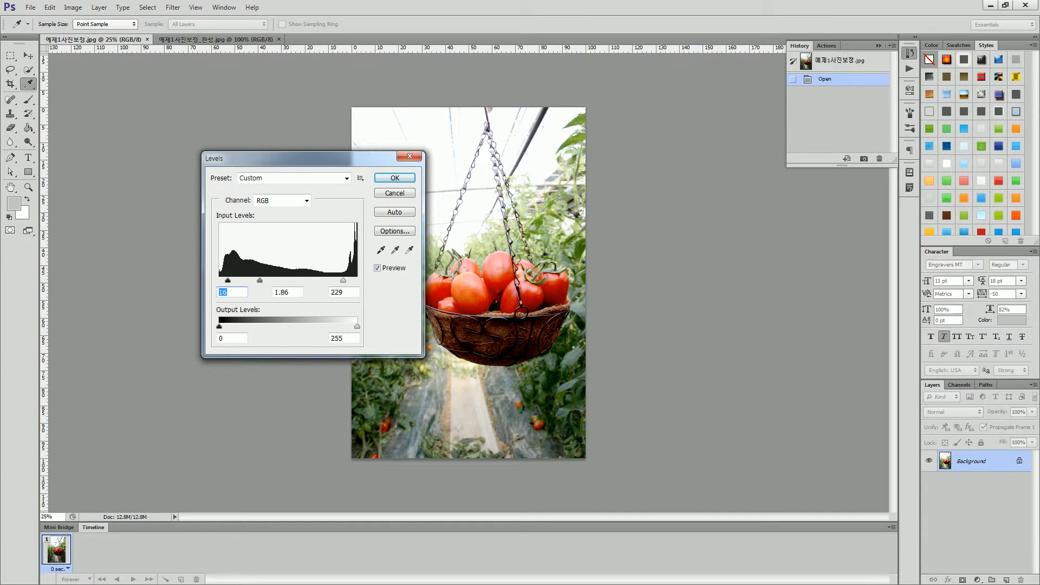
click(261, 281)
key(Return)
key(v)
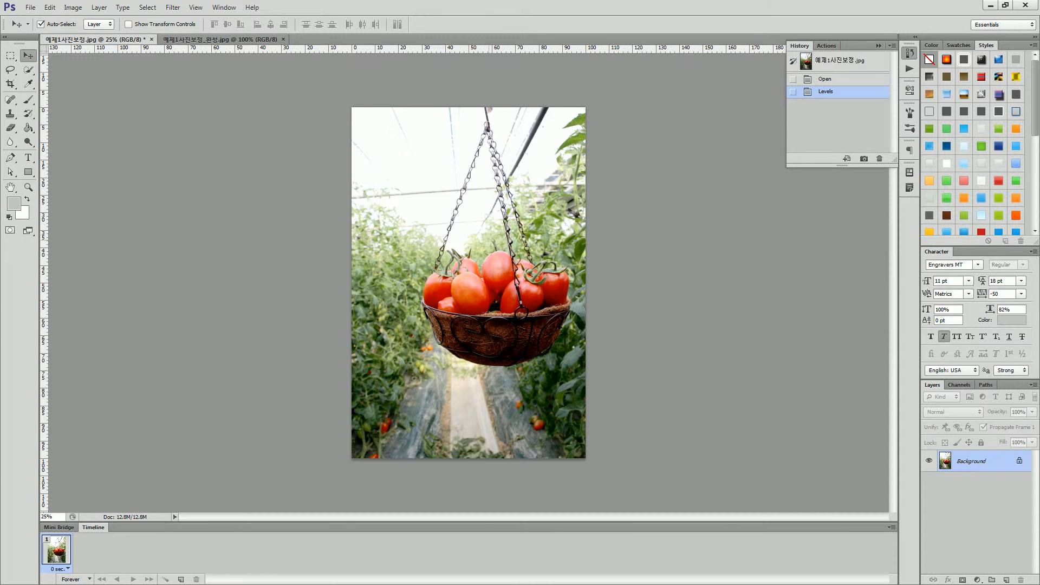
key(ctrl+z)
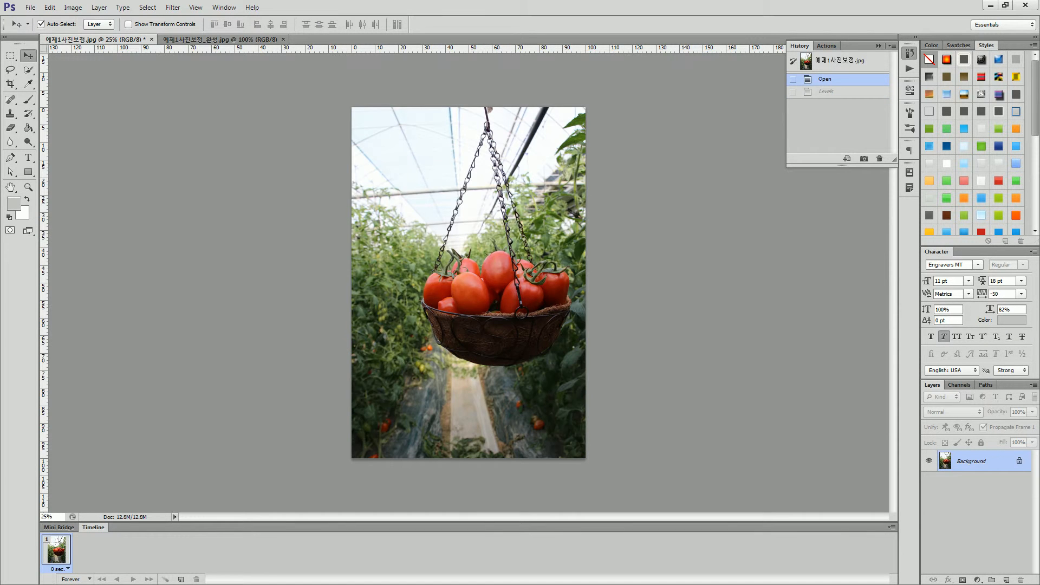
key(ctrl+z)
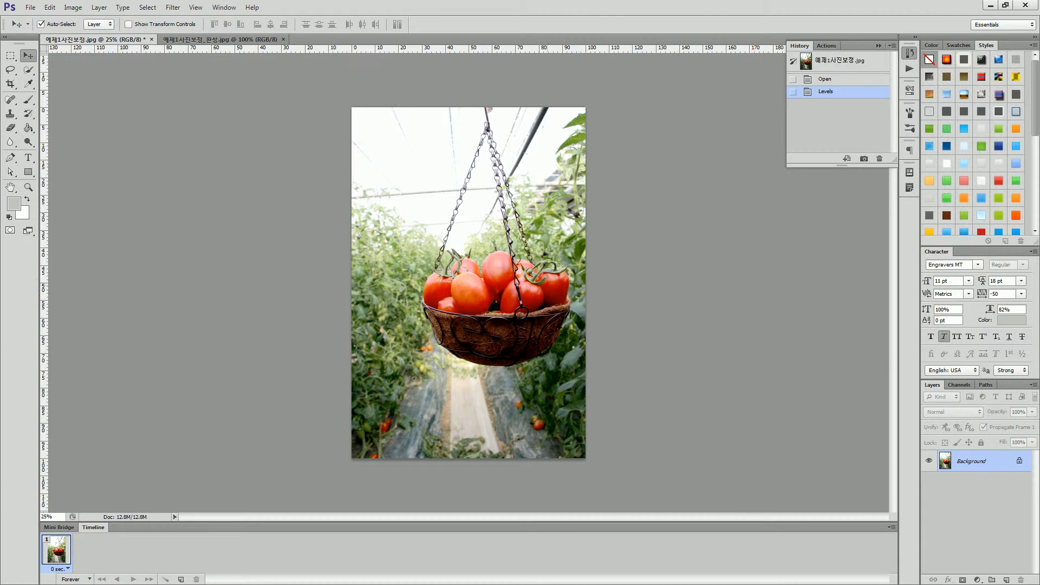
Start a Curves adjustment with an S-shaped RGB curve, mapping highlight input 187 to 194 and shadow input 79 to 65.
click(73, 7)
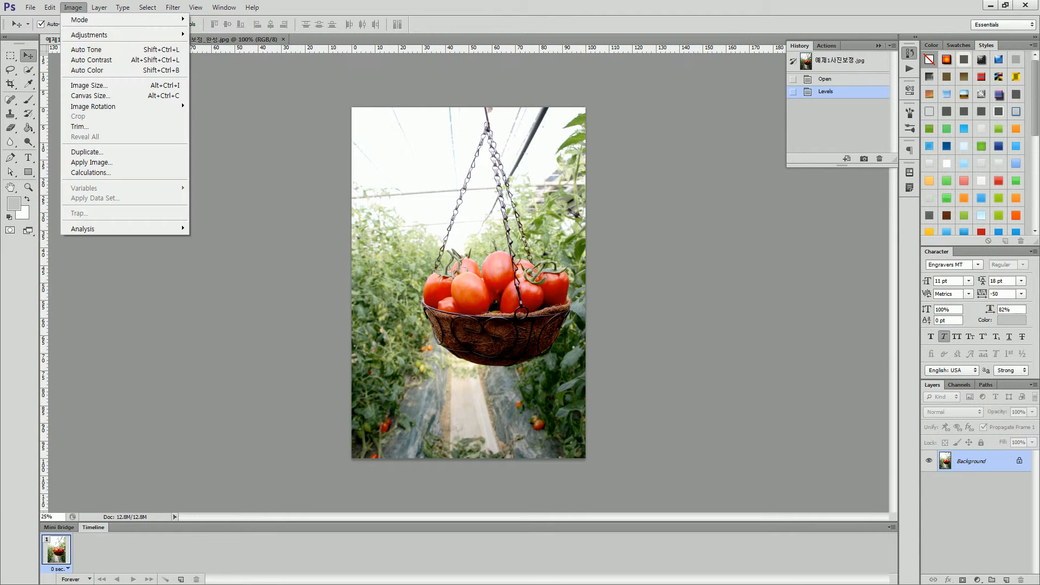
mouse_move(109, 34)
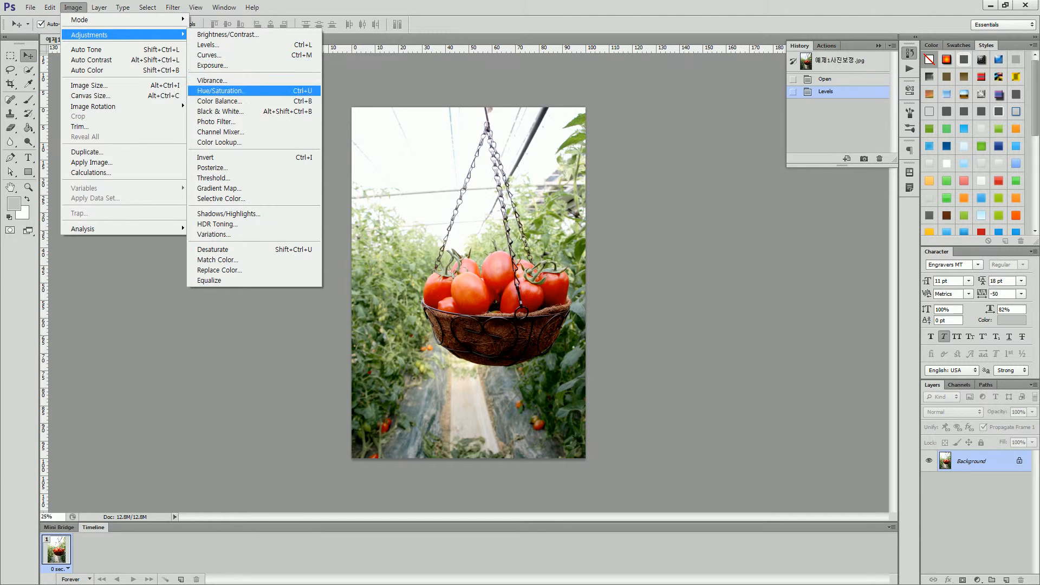
click(209, 55)
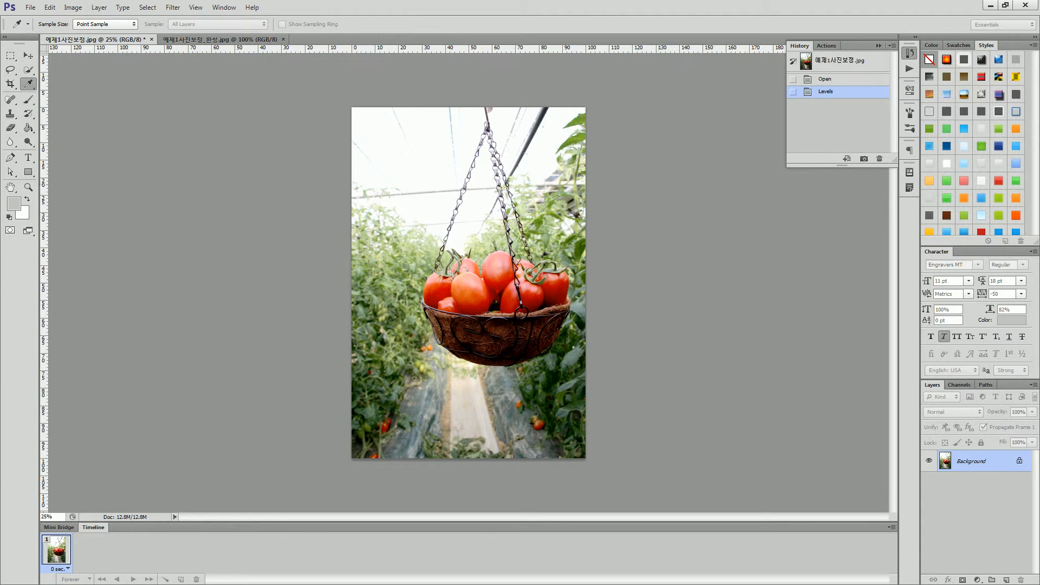
drag(672, 143, 716, 90)
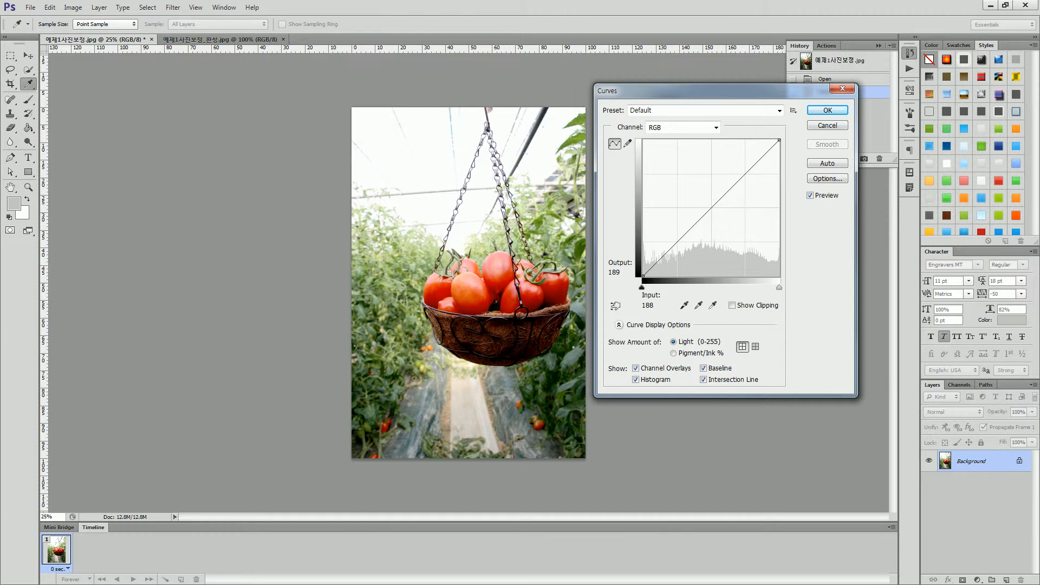
drag(744, 175, 742, 172)
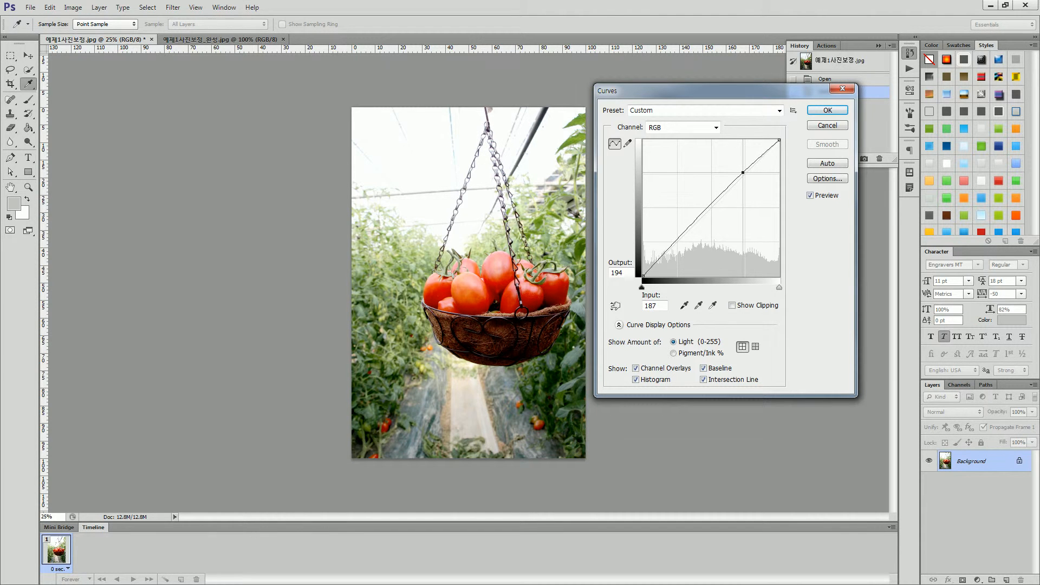
drag(682, 233, 686, 241)
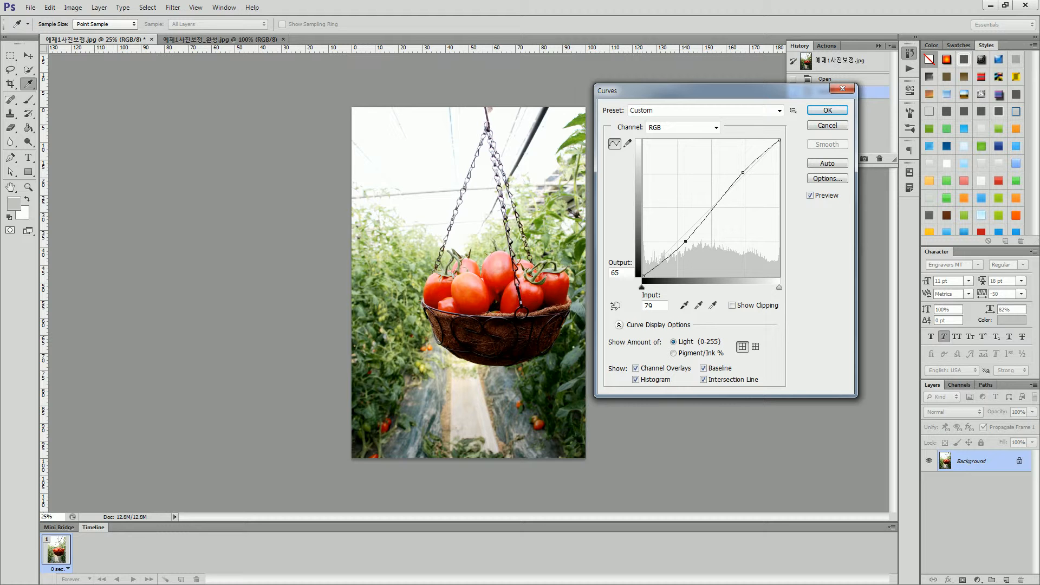
Lower the curve's highlight point slightly, and try adding two extra midtone points before removing them again.
drag(743, 172, 743, 173)
click(685, 241)
click(706, 215)
click(720, 197)
key(Delete)
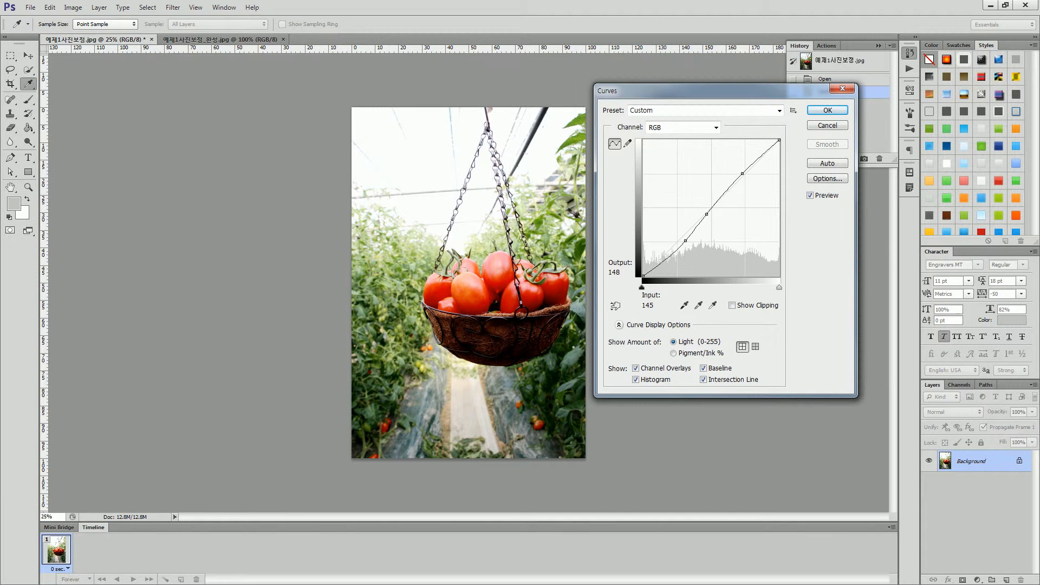
click(706, 215)
key(Delete)
Apply the Curves adjustment and compare the photo before and after it.
key(Return)
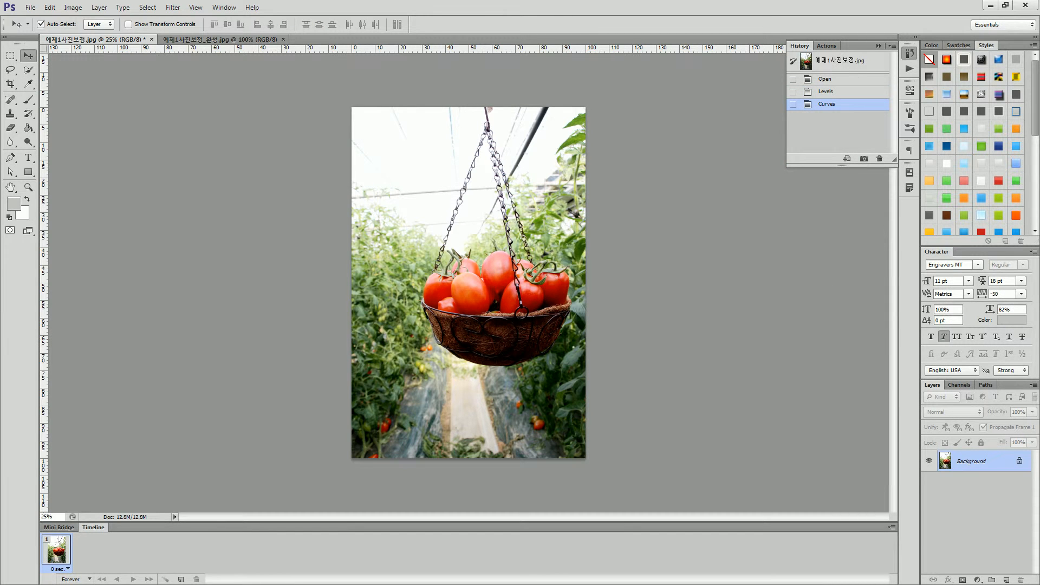
key(ctrl+z)
key(ctrl+z)
Apply Smart Sharpen to the photo with an amount of 50%, a radius of 1.0 px and Gaussian Blur removal.
click(173, 7)
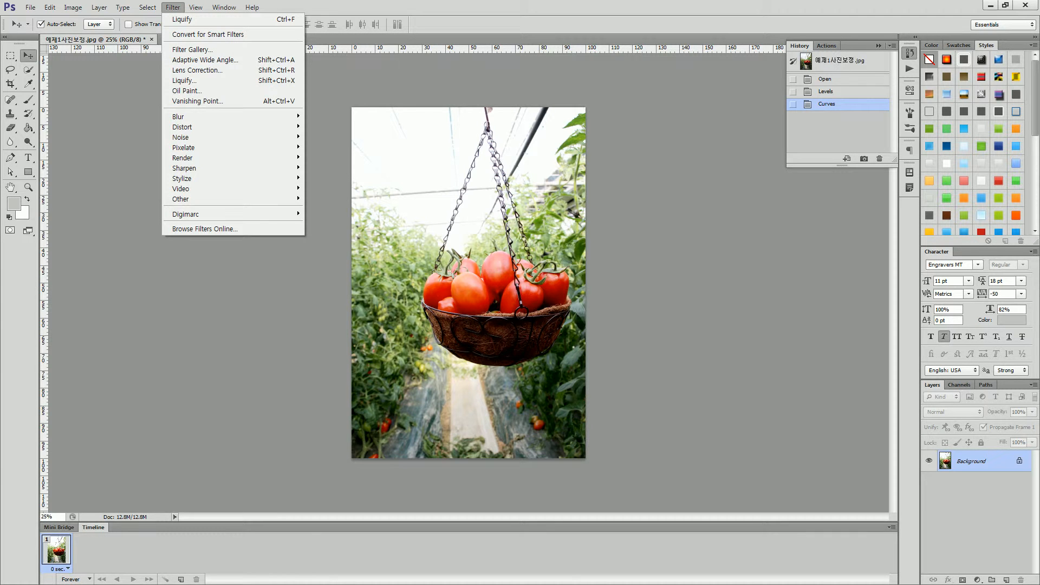
mouse_move(184, 168)
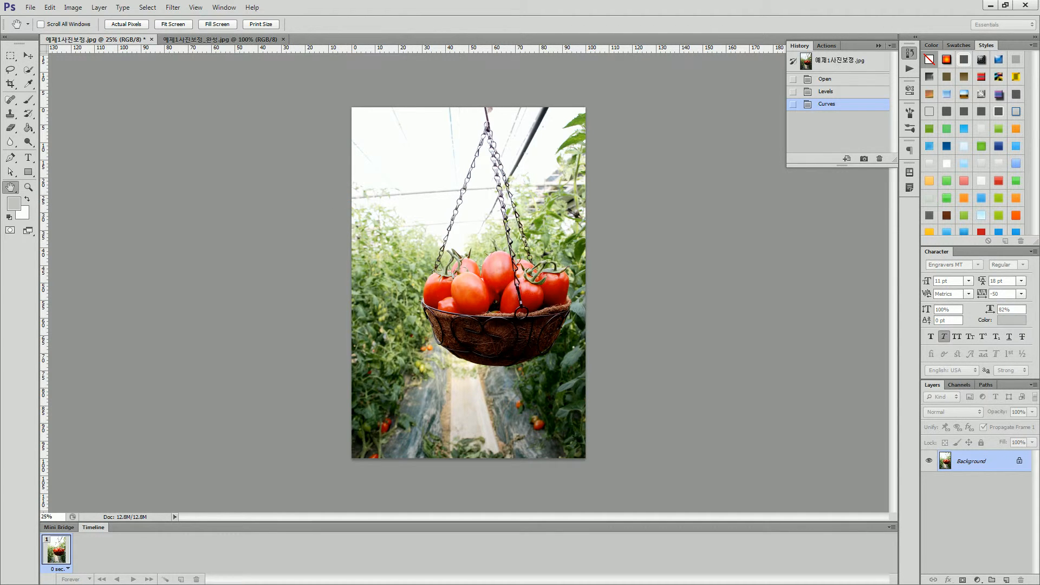
drag(1039, 81, 746, 95)
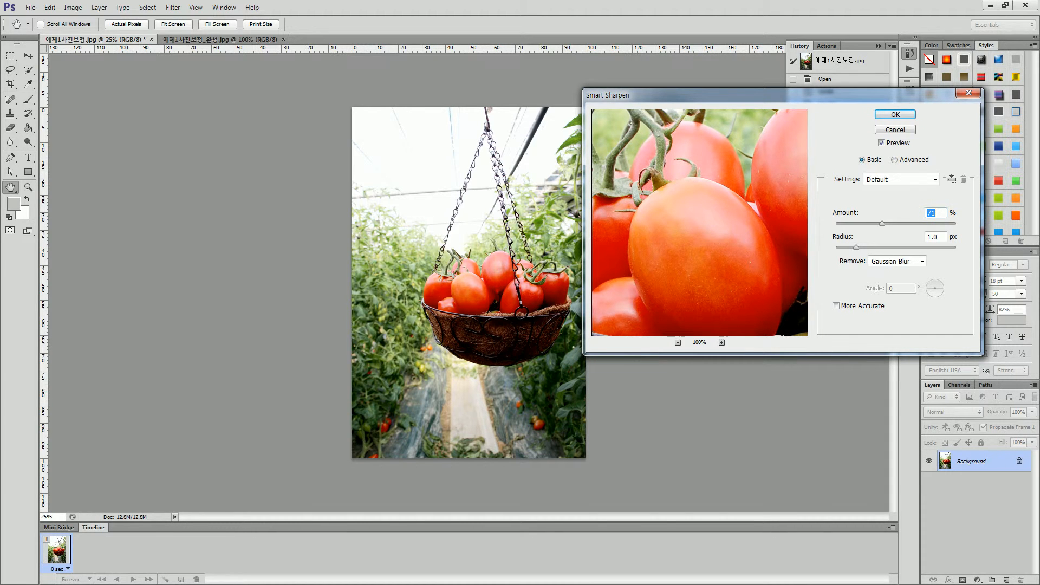
drag(747, 255, 639, 271)
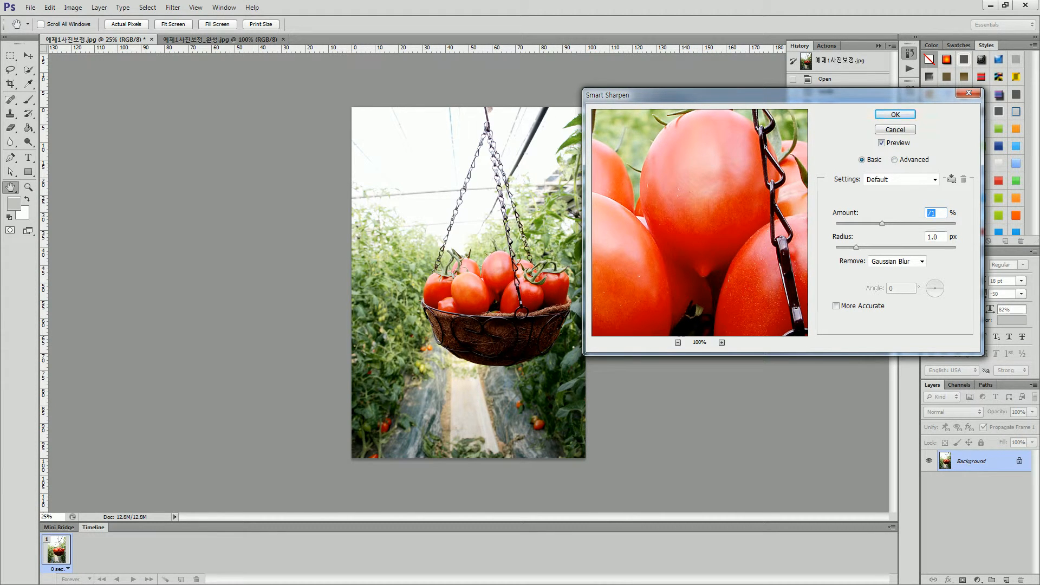
key(shift+Down)
key(shift+Down)
drag(721, 211, 678, 260)
drag(716, 184, 682, 277)
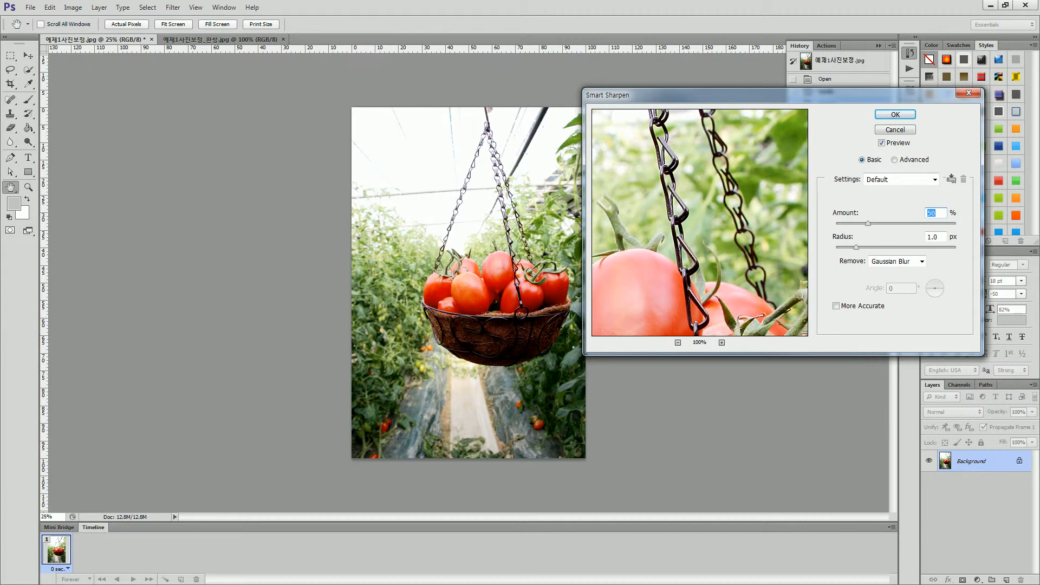
key(Return)
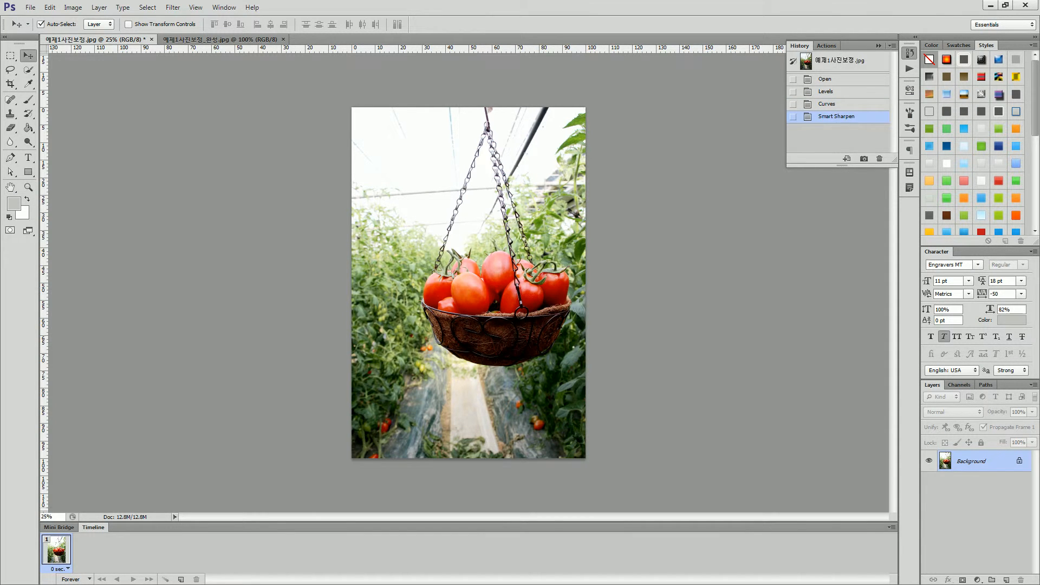
Compare the tomatoes before and after sharpening at 100% zoom, and return the view to 25%.
click(48, 516)
text(100)
key(Return)
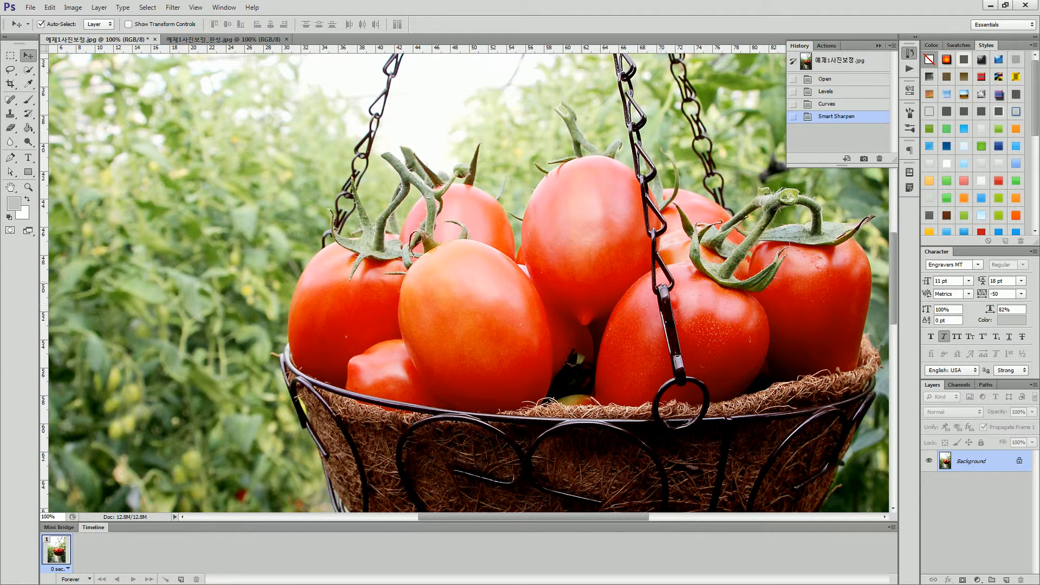
key(ctrl+z)
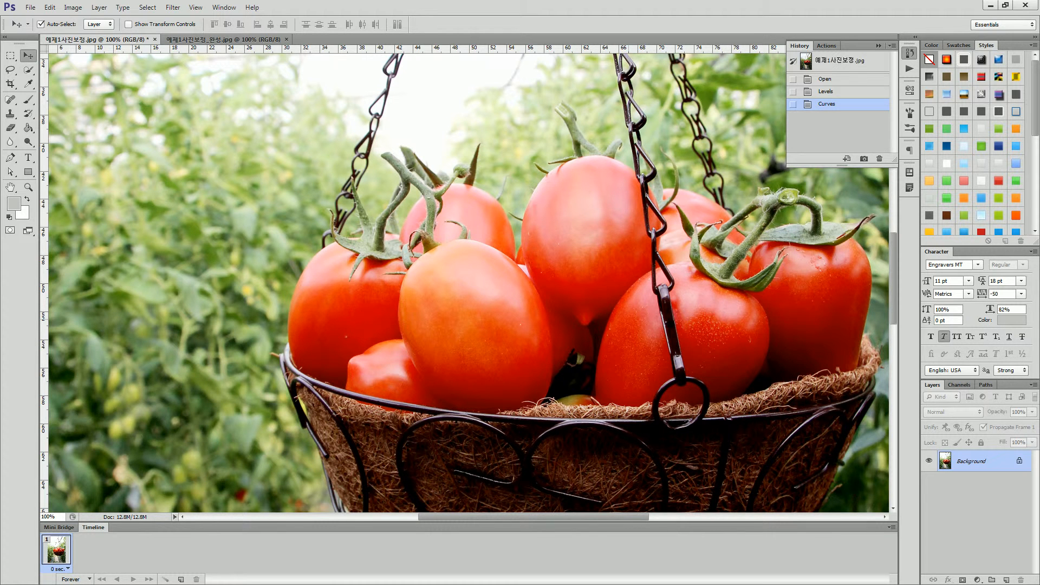
key(ctrl+z)
key(ctrl+z)
key(ctrl+z)
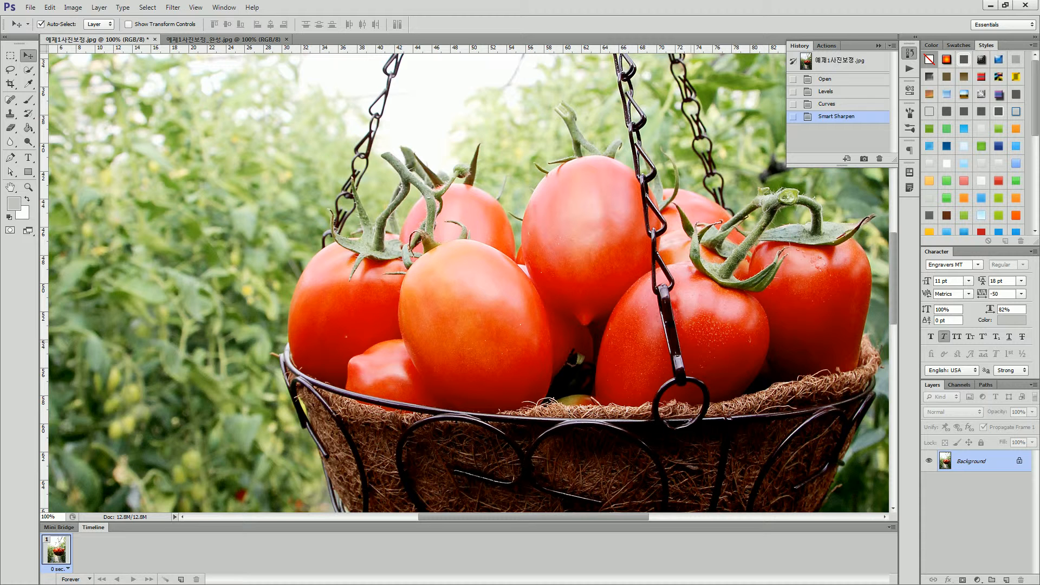
drag(56, 517, 42, 516)
text(25)
key(Return)
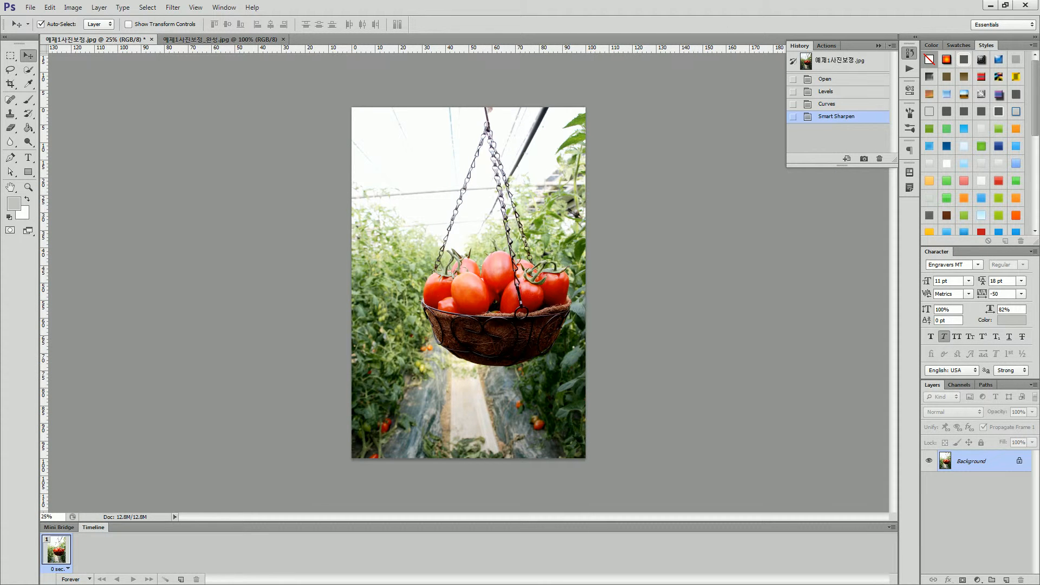
Detach the Layers panel beside the photo and duplicate the Background layer.
drag(932, 384, 650, 156)
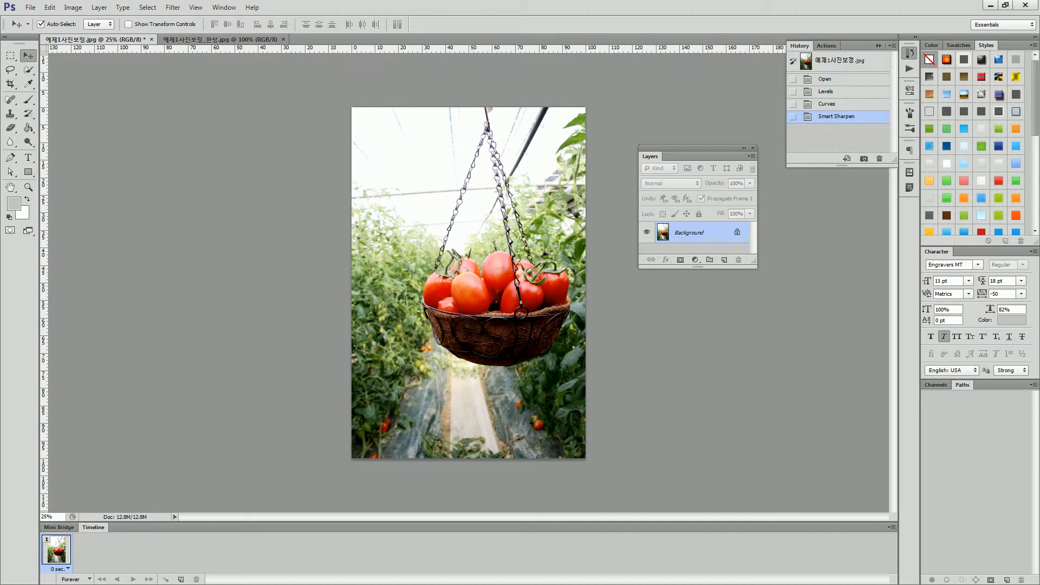
drag(716, 237, 724, 260)
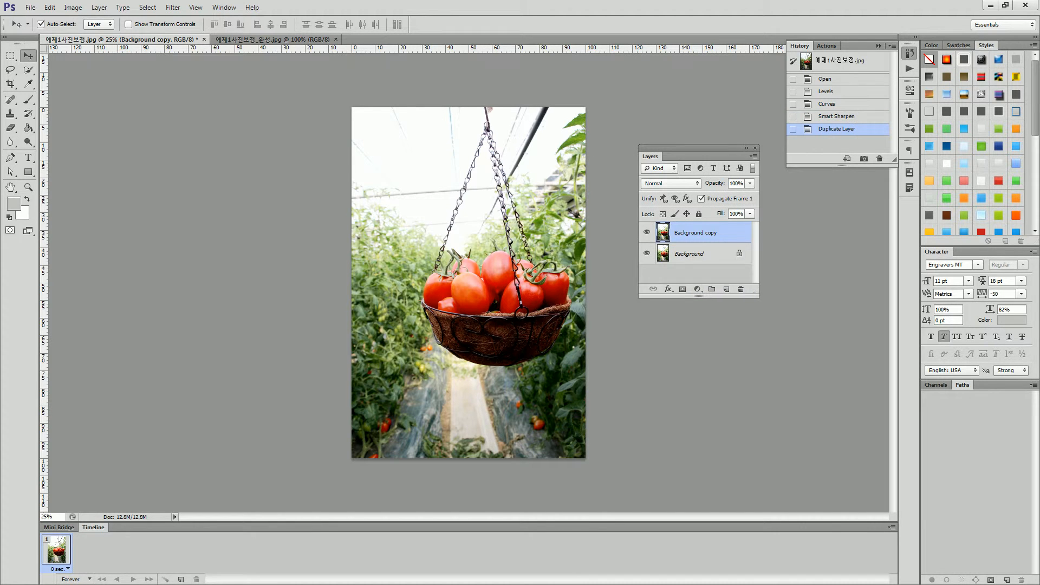
drag(757, 330, 761, 319)
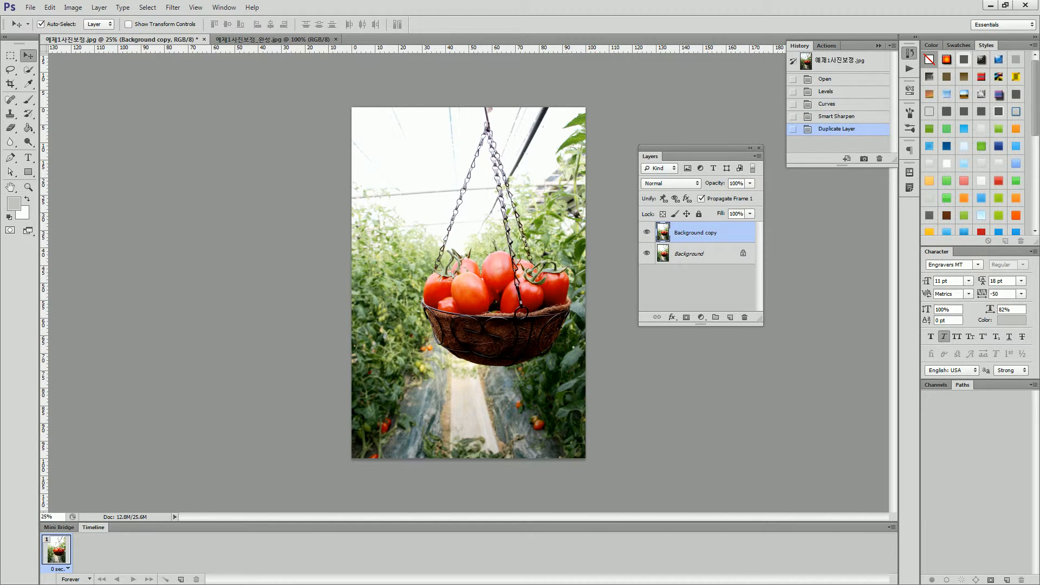
Apply a Gaussian Blur with a radius of 5 pixels to the Background copy layer.
click(173, 7)
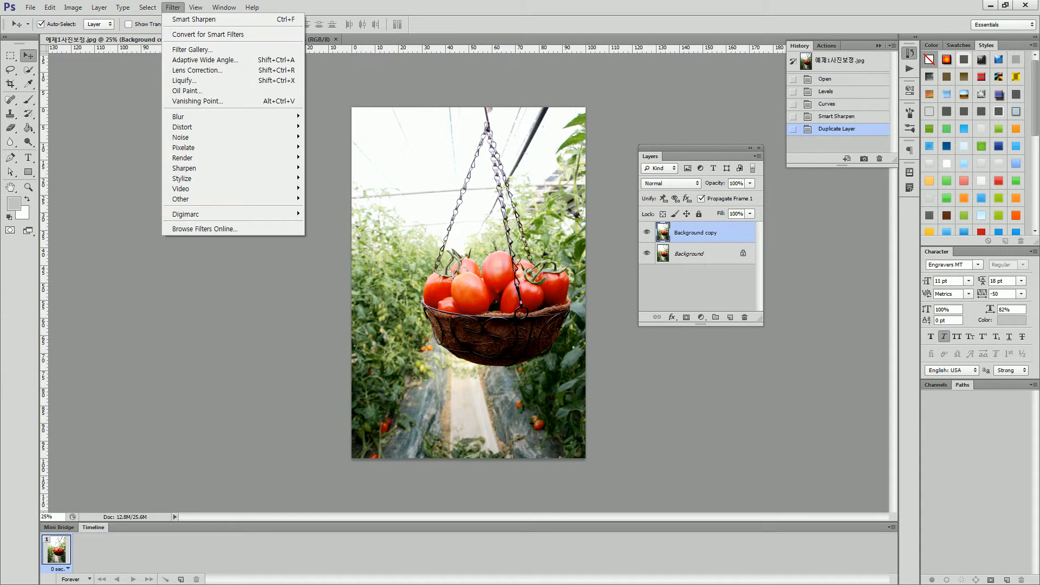
mouse_move(184, 116)
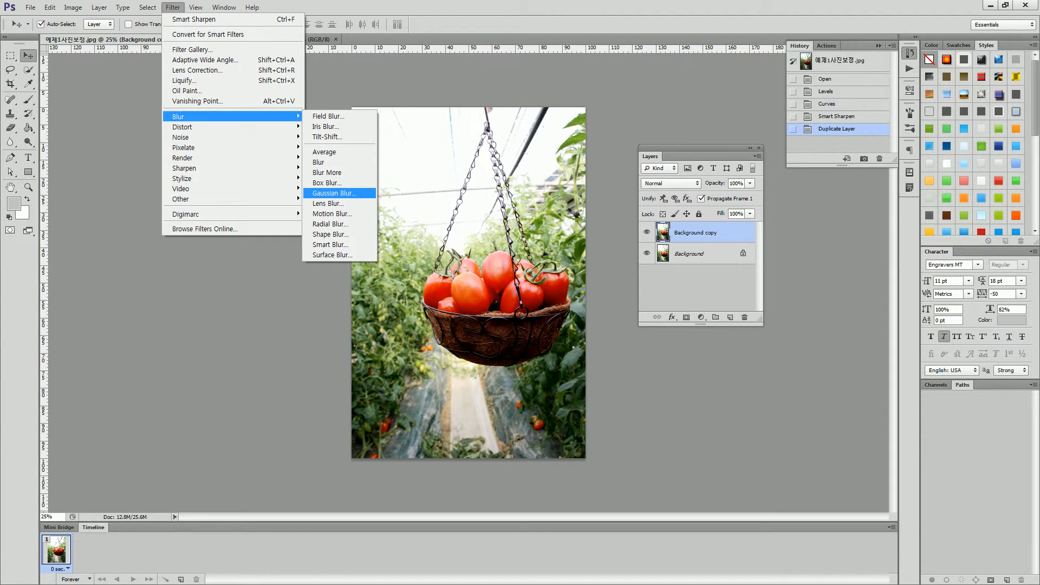
click(333, 193)
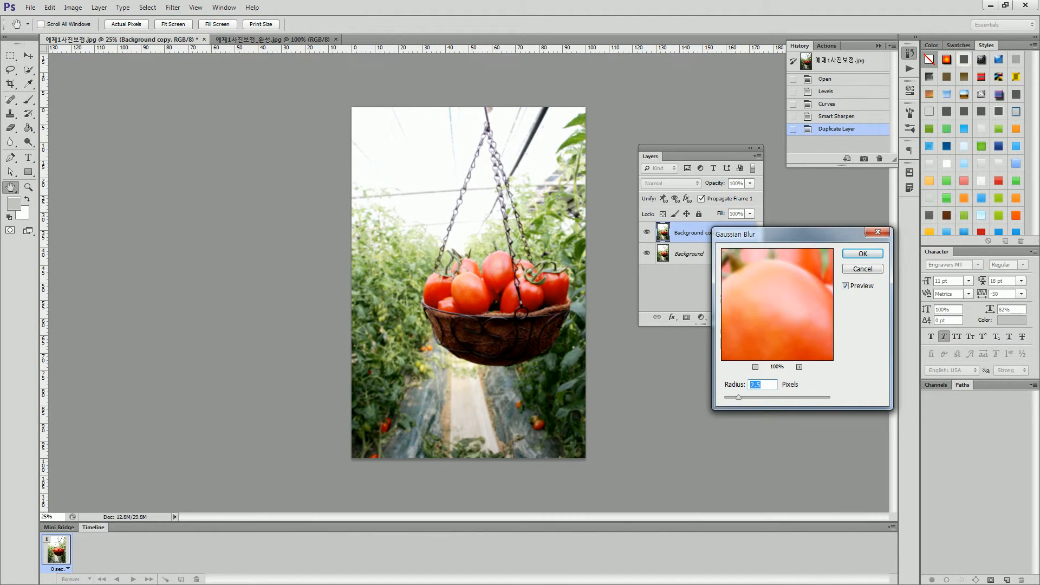
drag(738, 397, 767, 397)
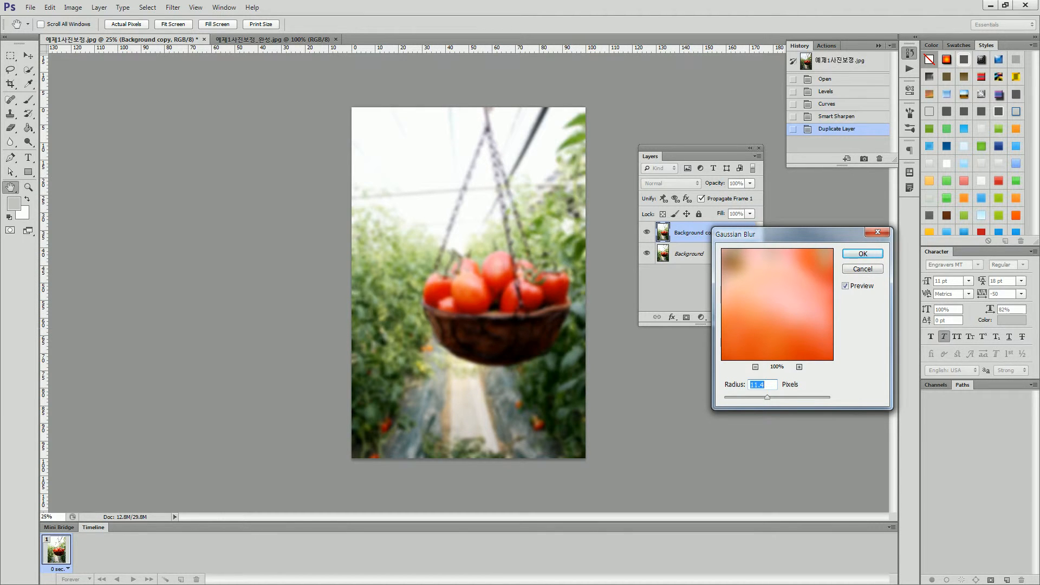
drag(767, 397, 757, 397)
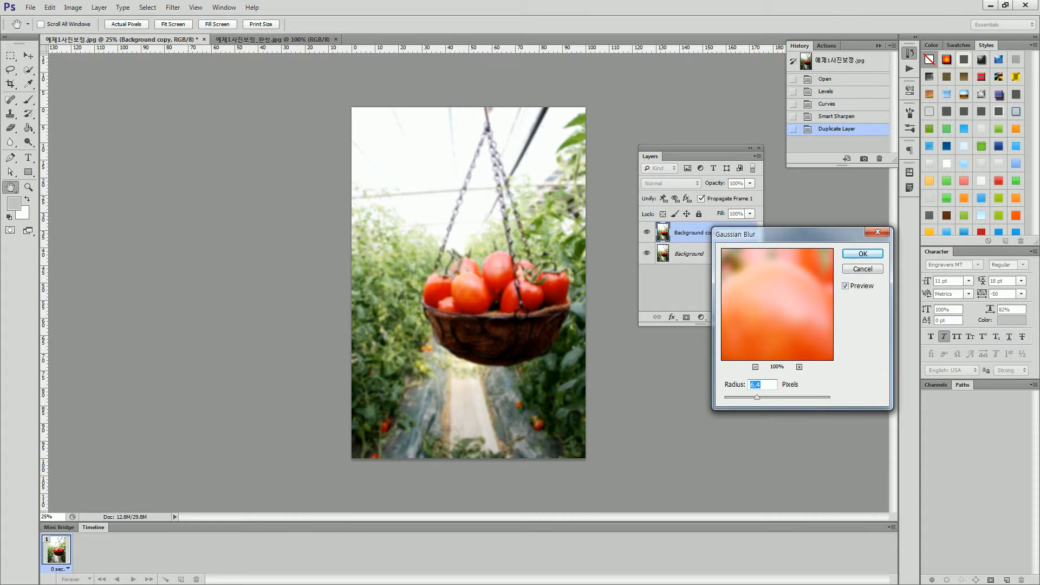
text(5)
key(Return)
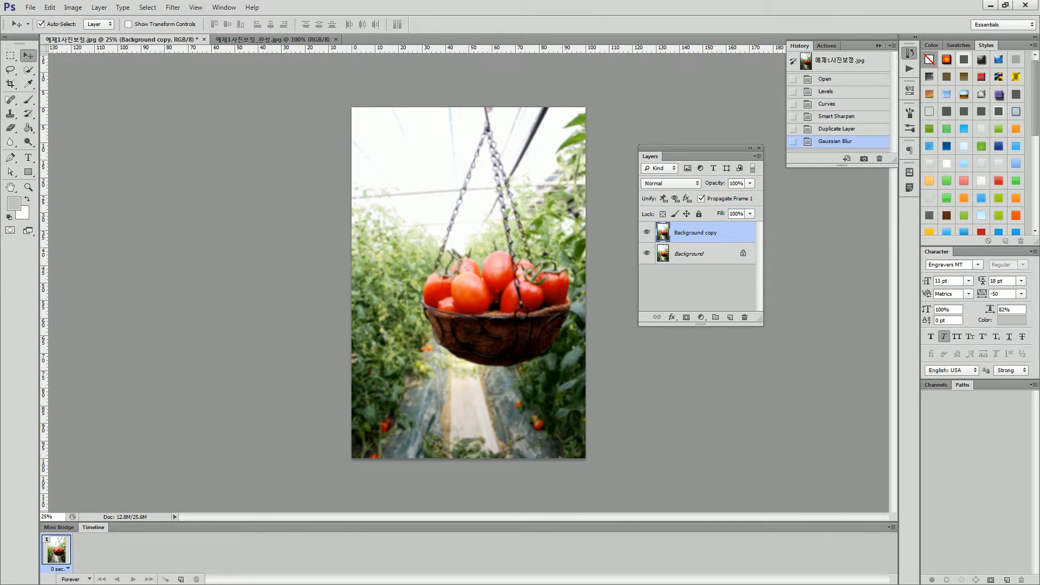
Add a layer mask to the blurred Background copy and choose a soft 185 px brush with 0% hardness.
click(687, 317)
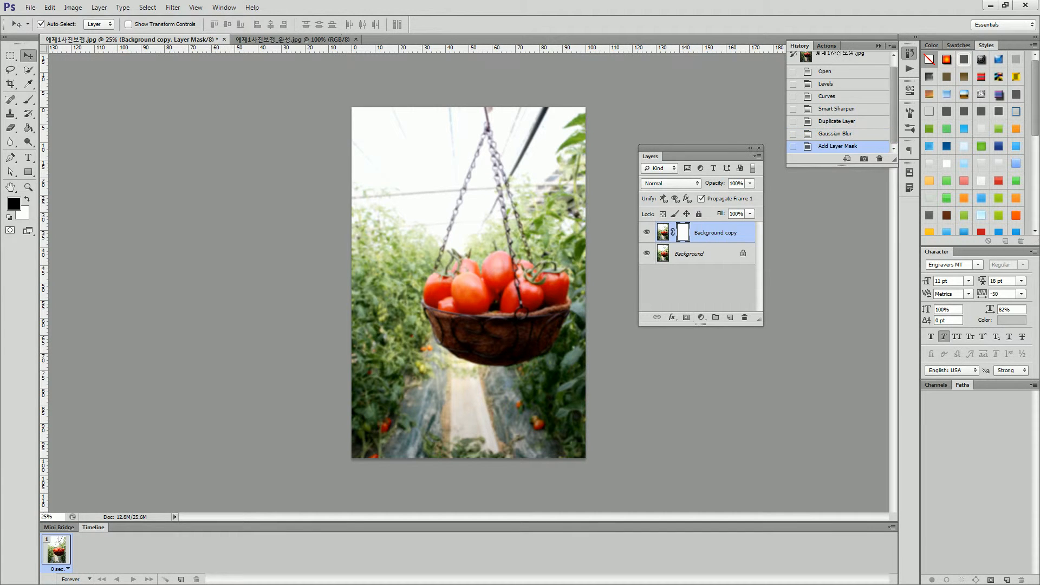
click(28, 99)
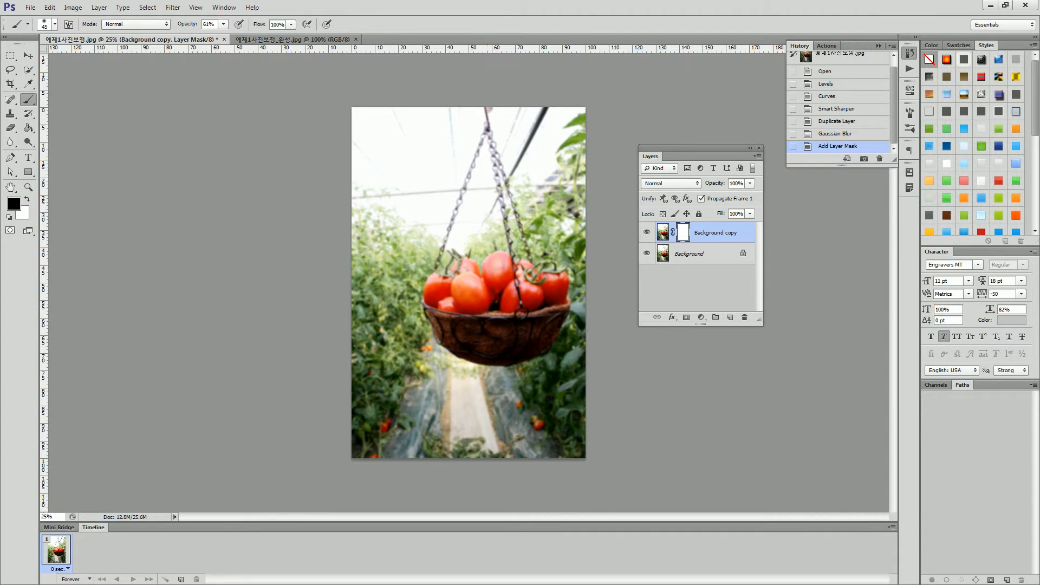
right_click(493, 302)
drag(524, 327, 576, 327)
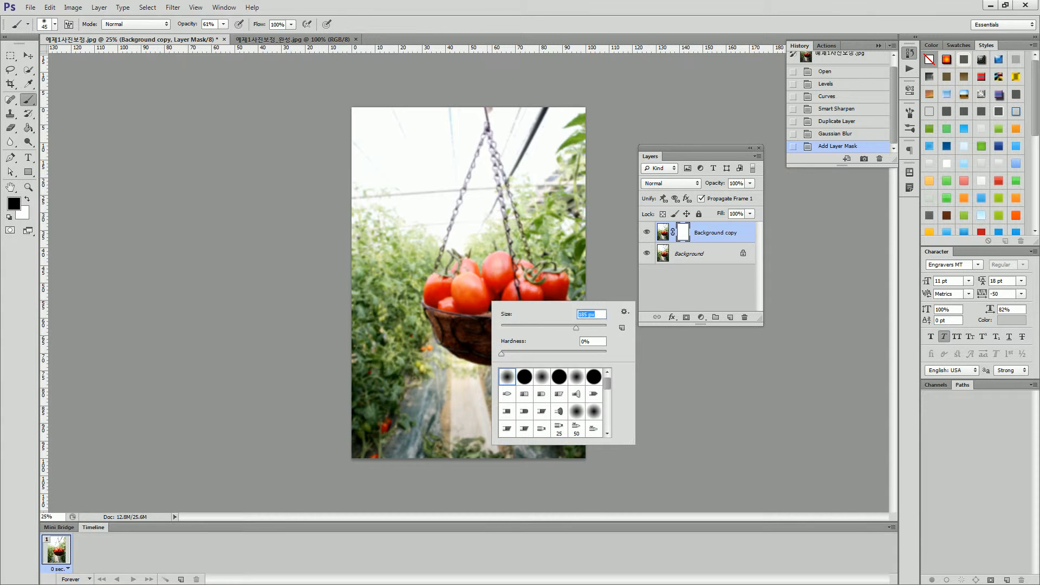
key(Return)
right_click(462, 267)
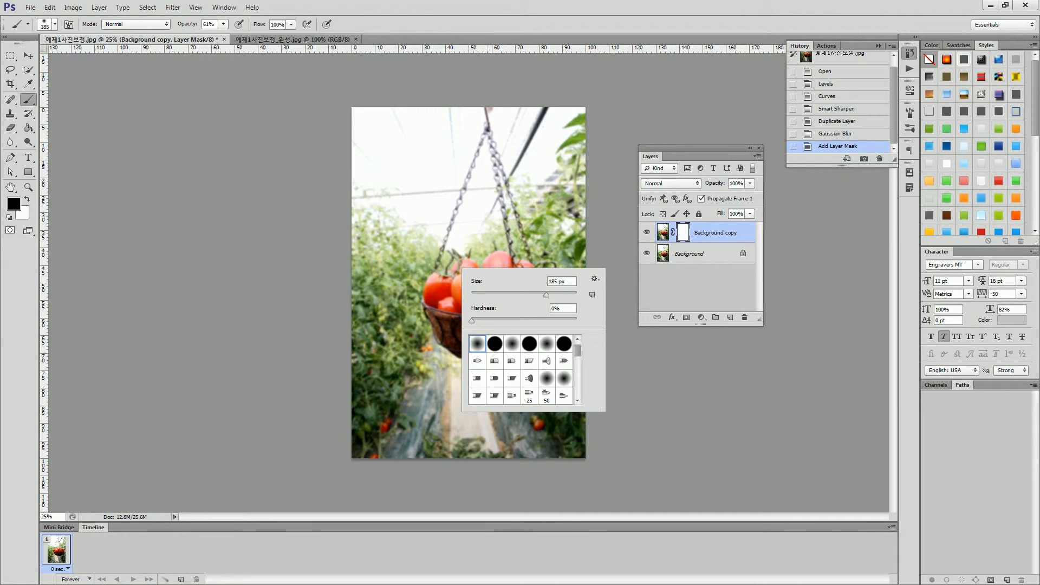
key(Return)
click(54, 24)
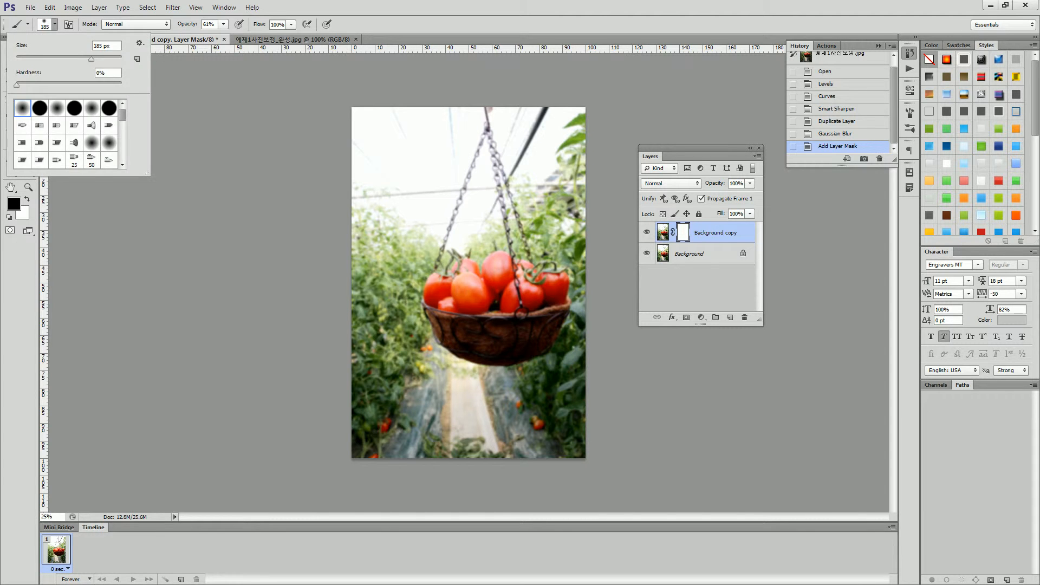
key(Return)
Set the brush size to 1000 px and dab black on the mask over the tomatoes to reveal the sharp layer.
right_click(436, 218)
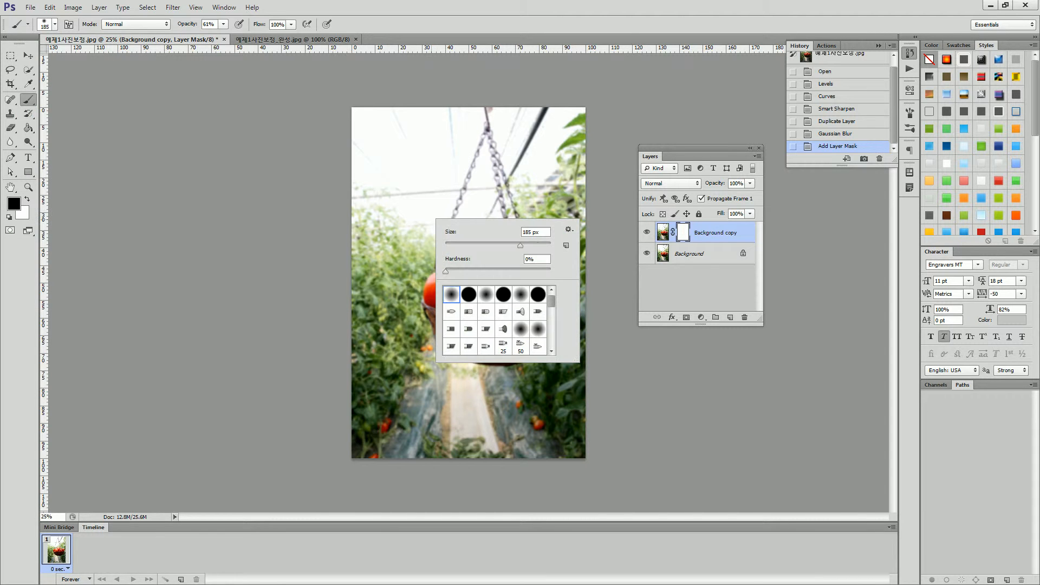
click(536, 232)
text(500)
key(BackSpace)
key(BackSpace)
key(BackSpace)
text(1000)
key(Return)
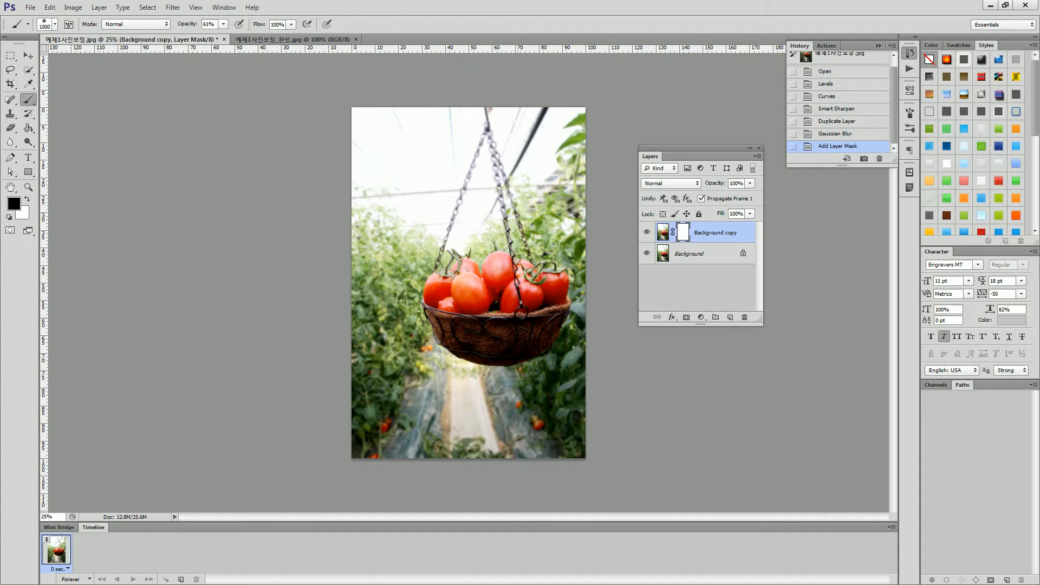
click(491, 299)
Reduce the brush size to 100 px and paint black on the mask along the basket's hanging chains.
right_click(469, 227)
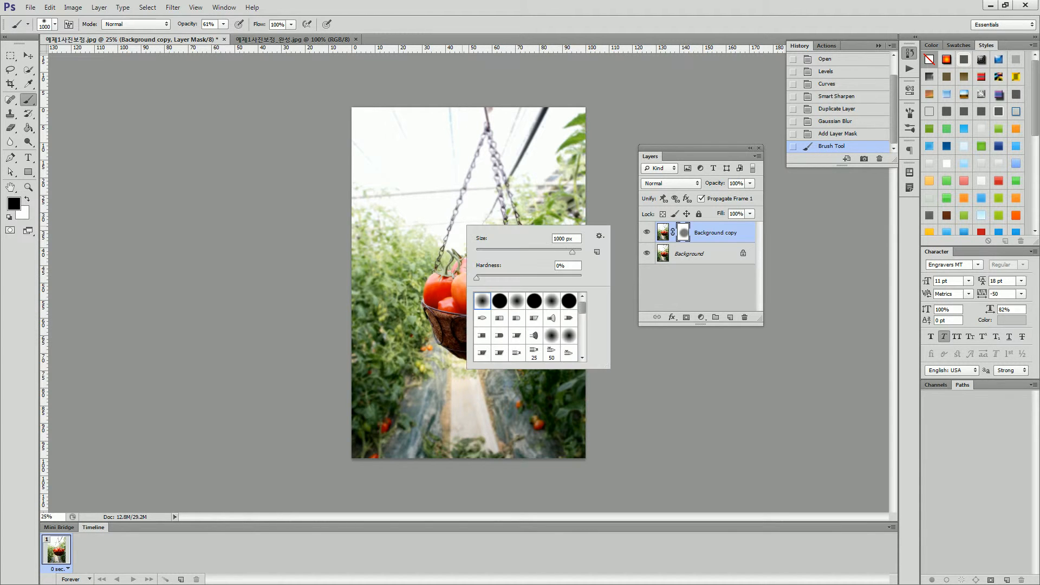
drag(572, 252, 502, 252)
text(100)
key(Return)
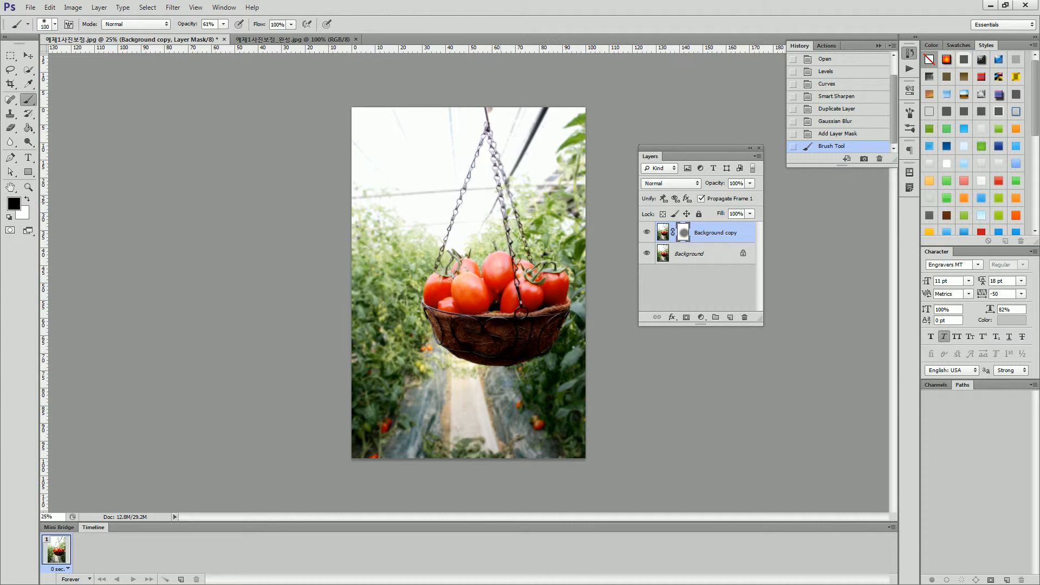
drag(509, 219, 510, 226)
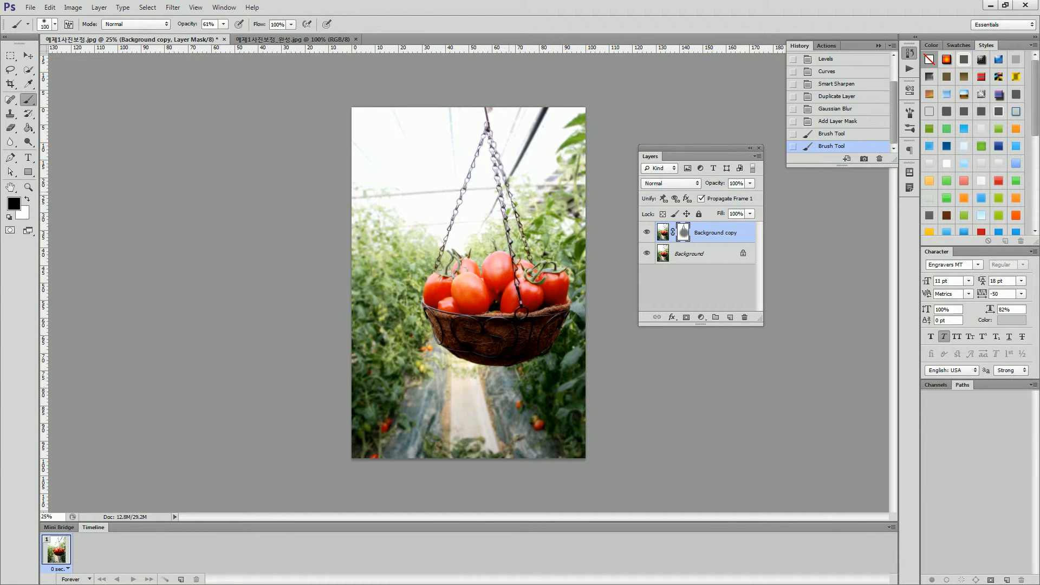
drag(490, 136, 527, 250)
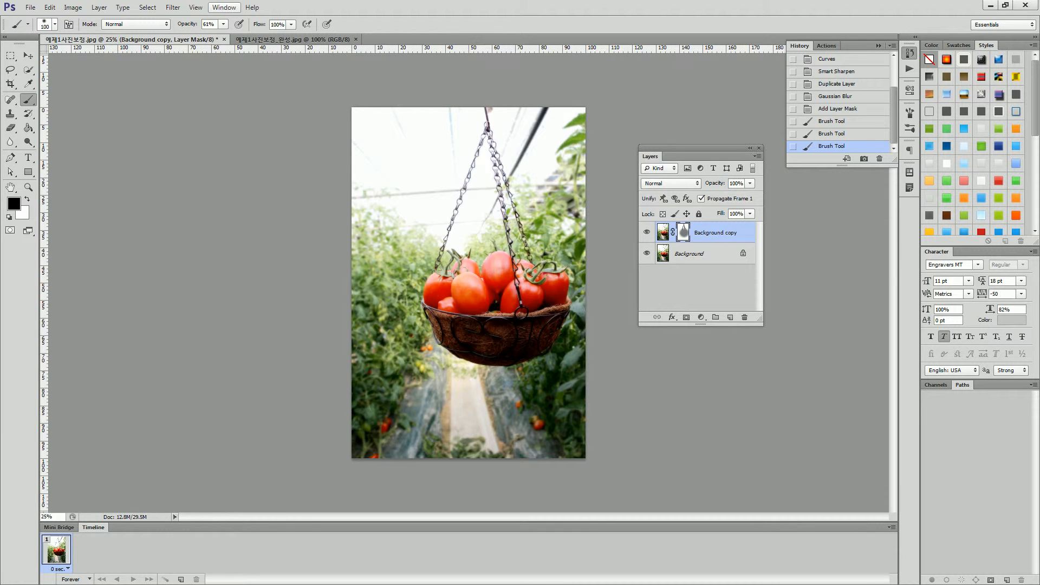
Raise the brush opacity to 100% and paint the chains again on the mask so they are fully unblurred.
click(223, 24)
drag(223, 37, 246, 37)
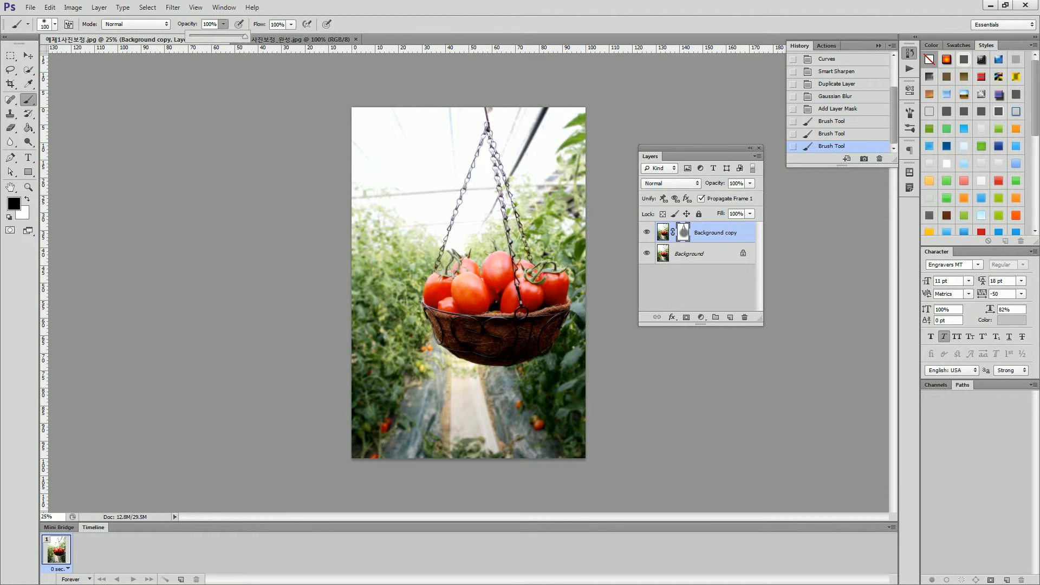
click(438, 263)
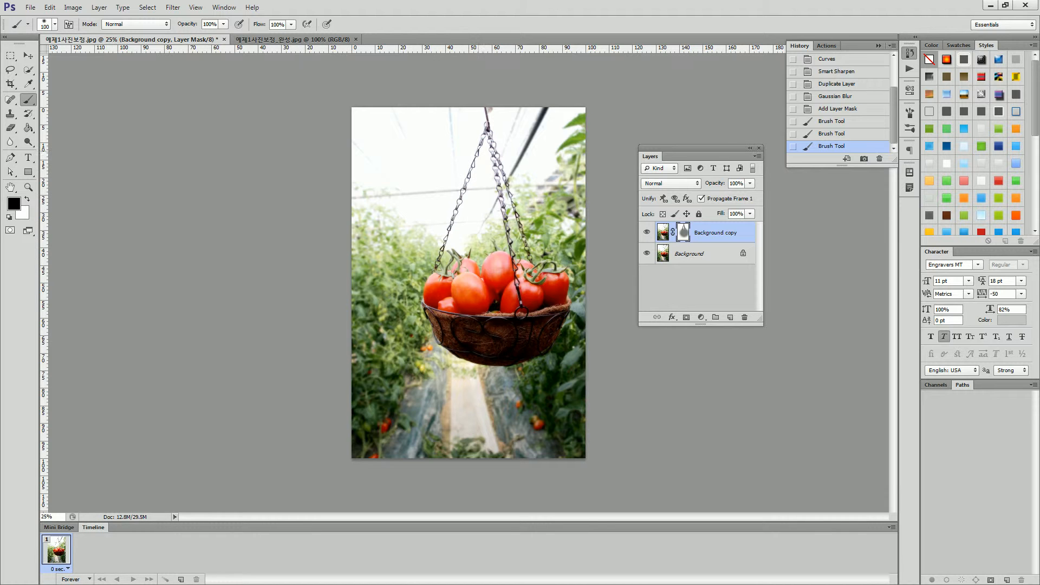
drag(488, 124, 489, 130)
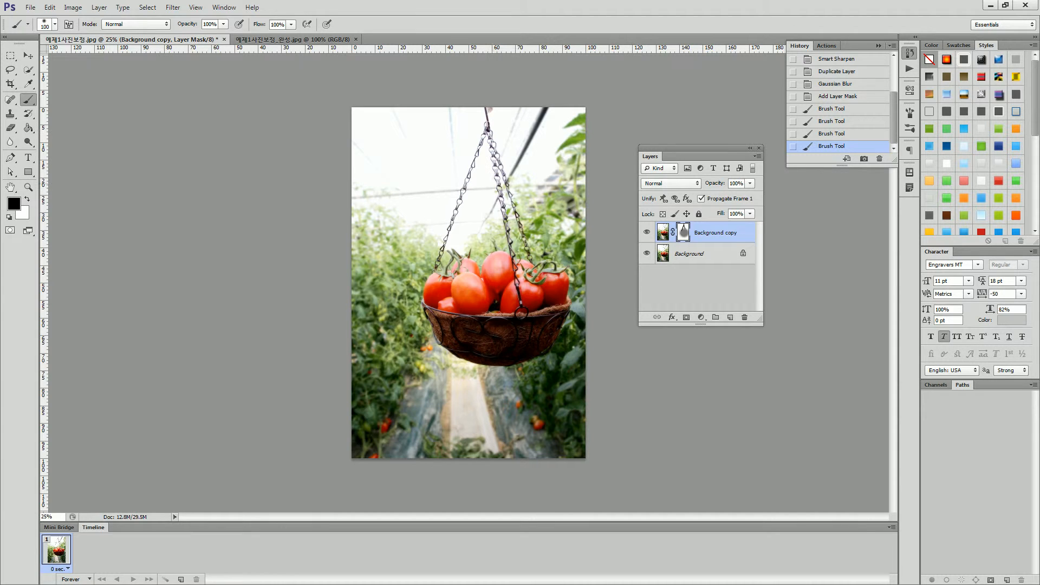
drag(508, 233, 516, 267)
drag(486, 135, 501, 200)
Enlarge the brush to 1000 px and paint black on the mask over the tomatoes and basket.
key(bracketright)
key(bracketright)
key(bracketright)
key(bracketright)
key(bracketright)
key(bracketright)
key(bracketright)
key(bracketright)
key(bracketright)
key(bracketright)
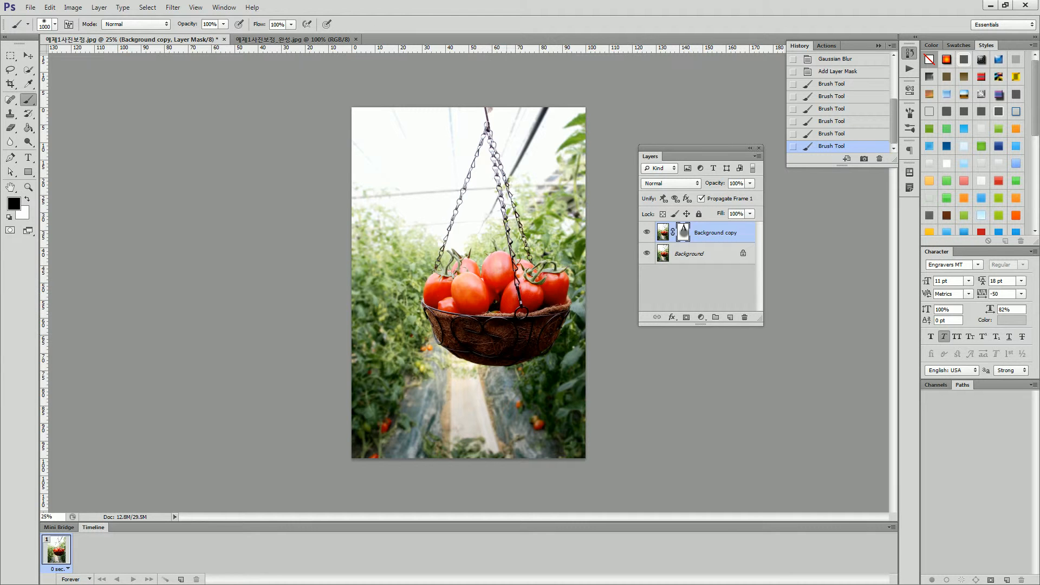
drag(464, 335, 465, 335)
Resize the tomato basket image to 1200 pixels wide with its proportions constrained.
click(72, 7)
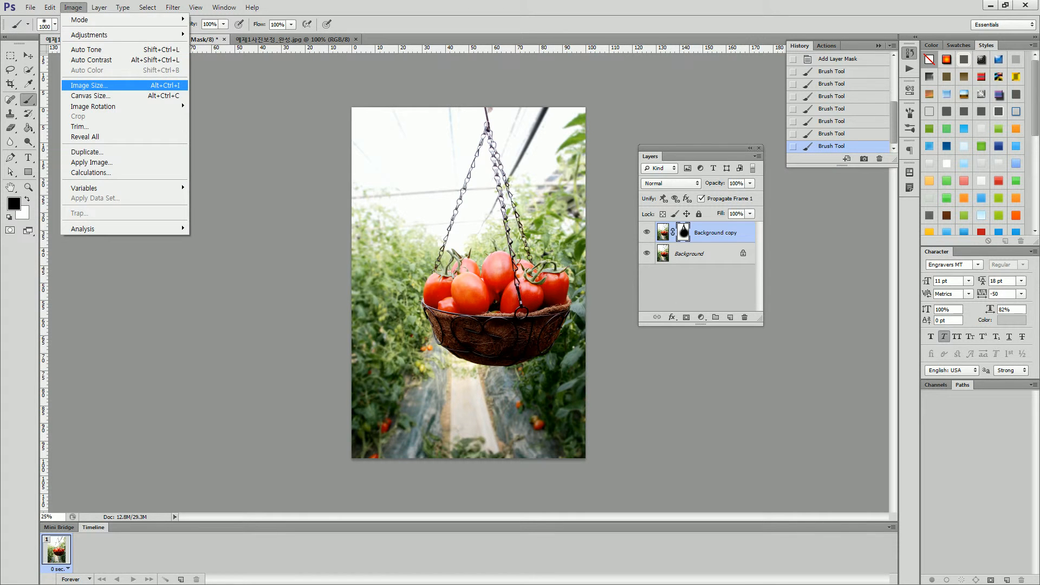
click(89, 85)
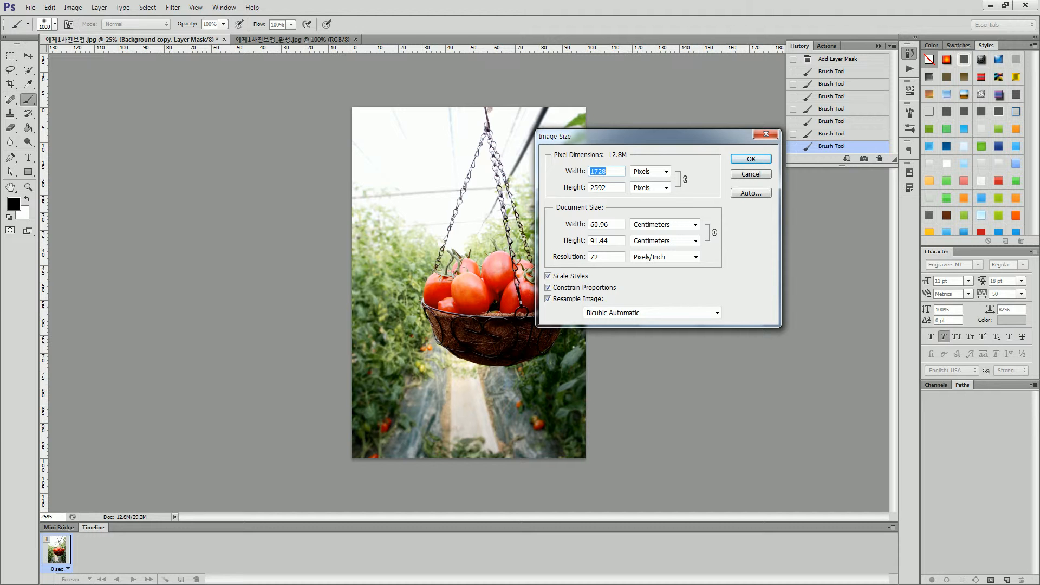
text(1200)
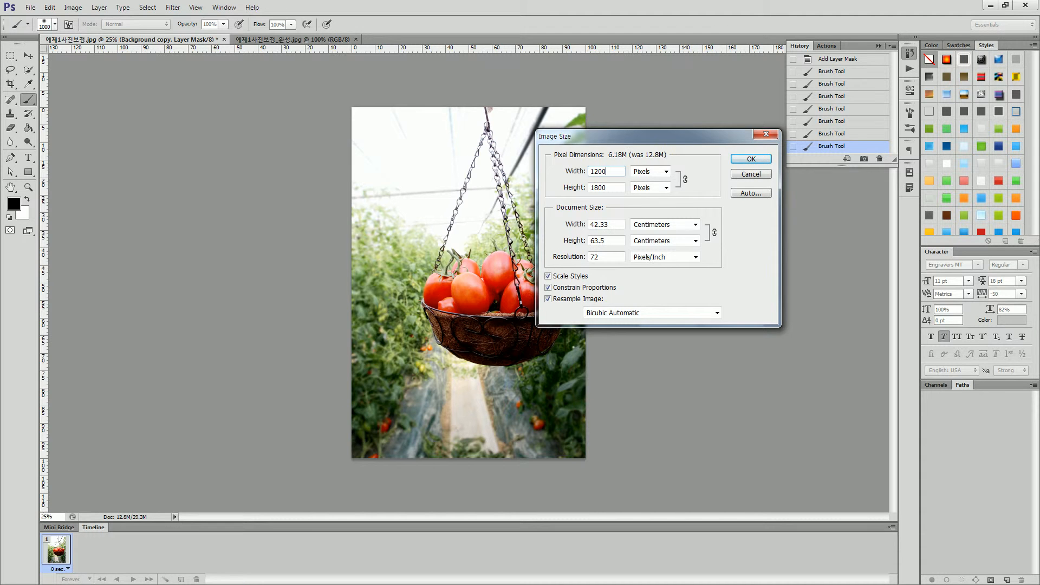
key(Return)
key(F7)
Reduce the tomato basket image to 700 pixels wide with constrained proportions and view it at 100%.
click(73, 8)
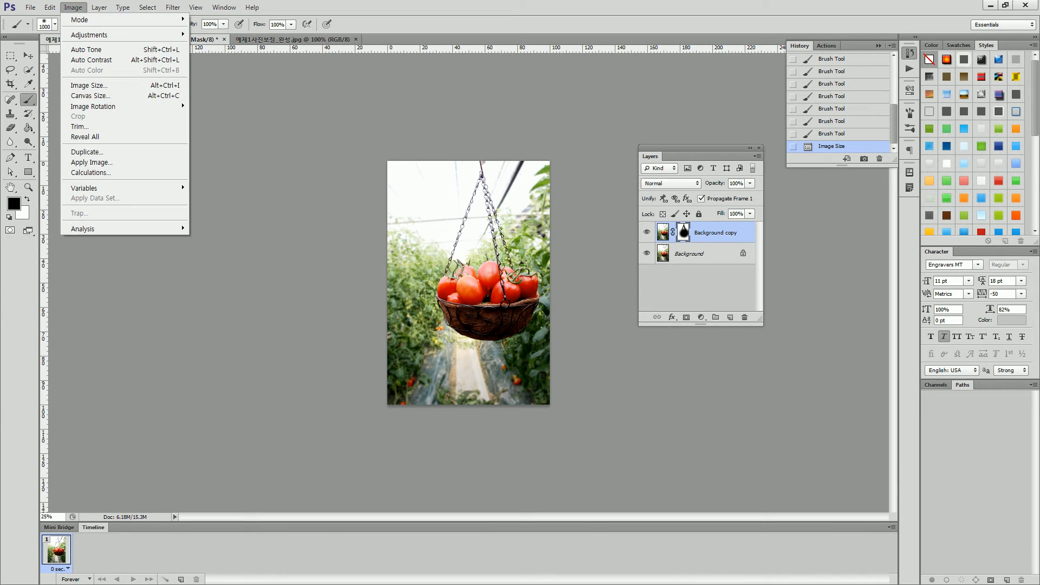
click(89, 85)
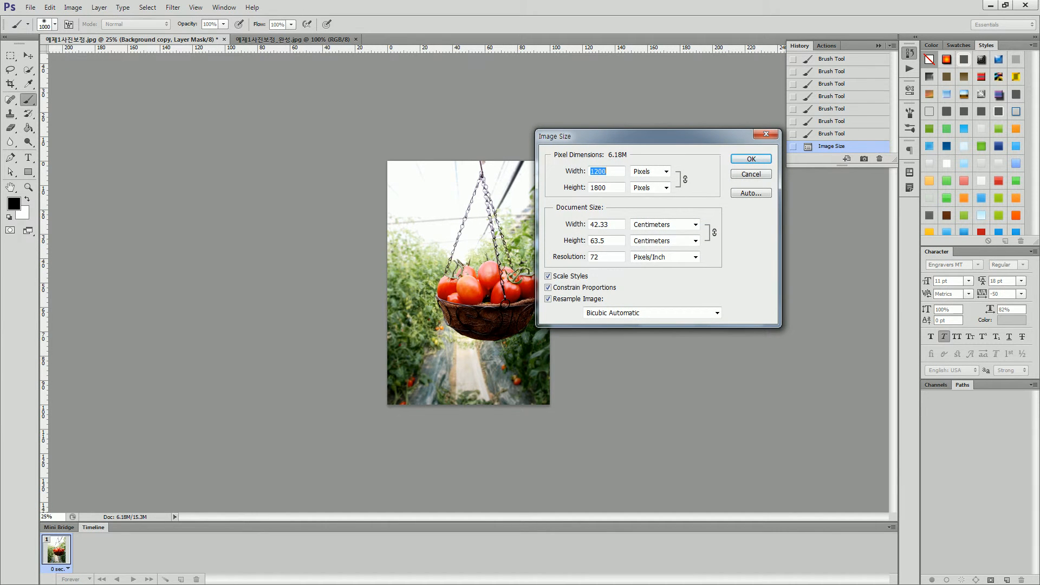
text(700)
key(Return)
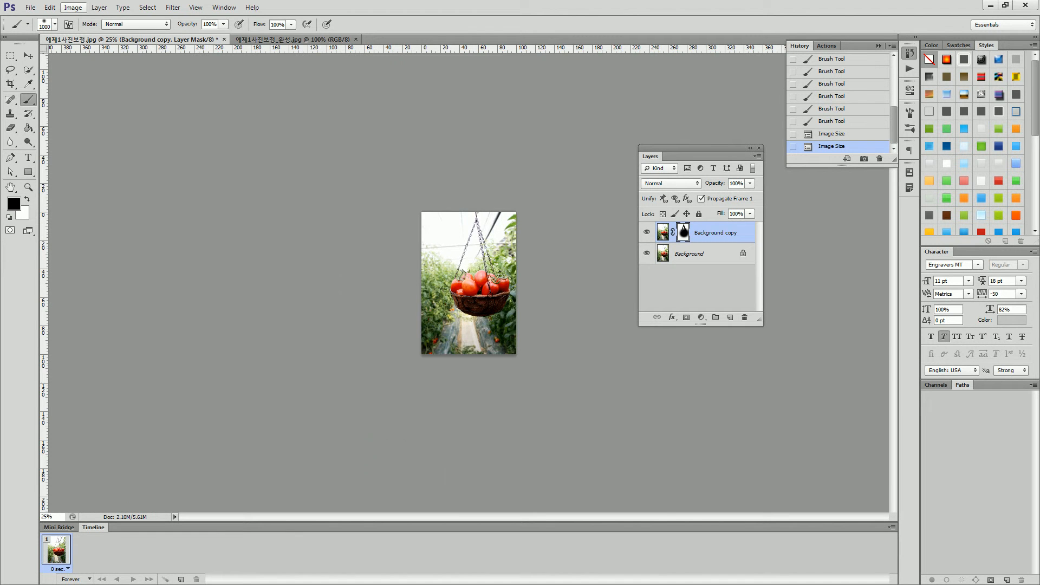
key(ctrl+1)
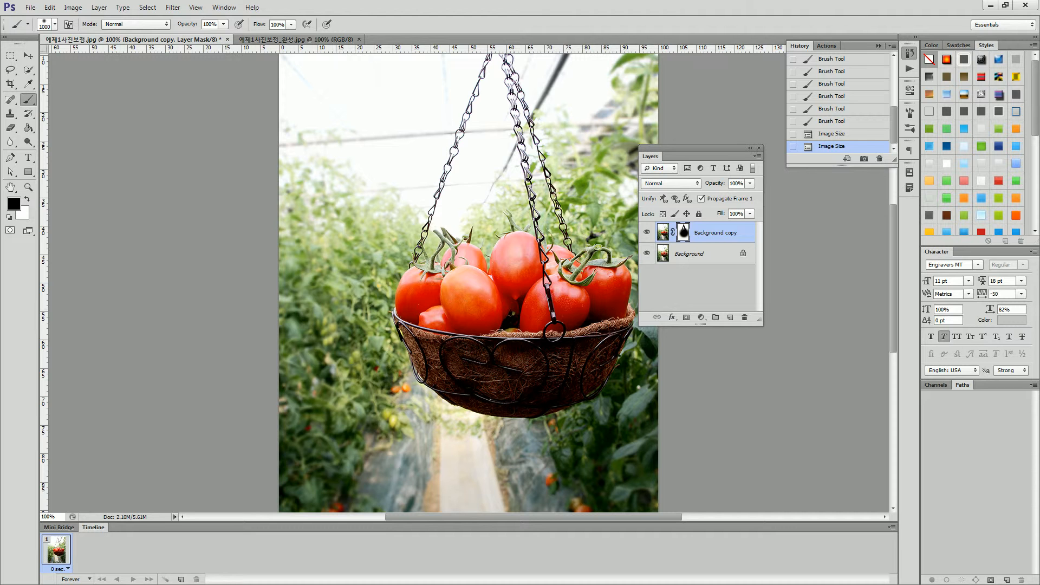
scroll(468, 282, up, 3)
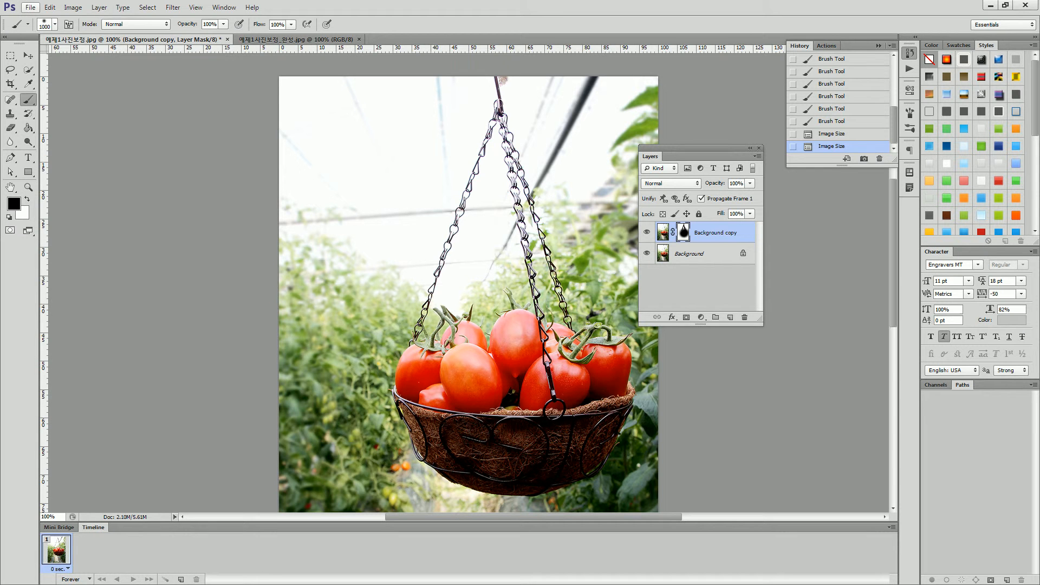
Save the layered image in Photoshop format as 예제1사진보정_완성 in the section1 folder and close both open documents.
click(30, 8)
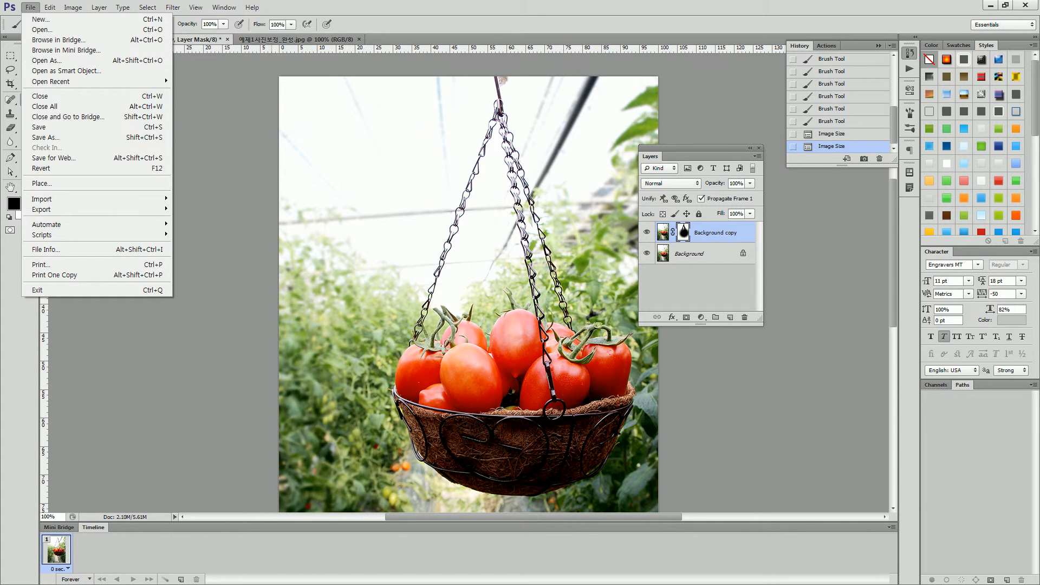
click(45, 138)
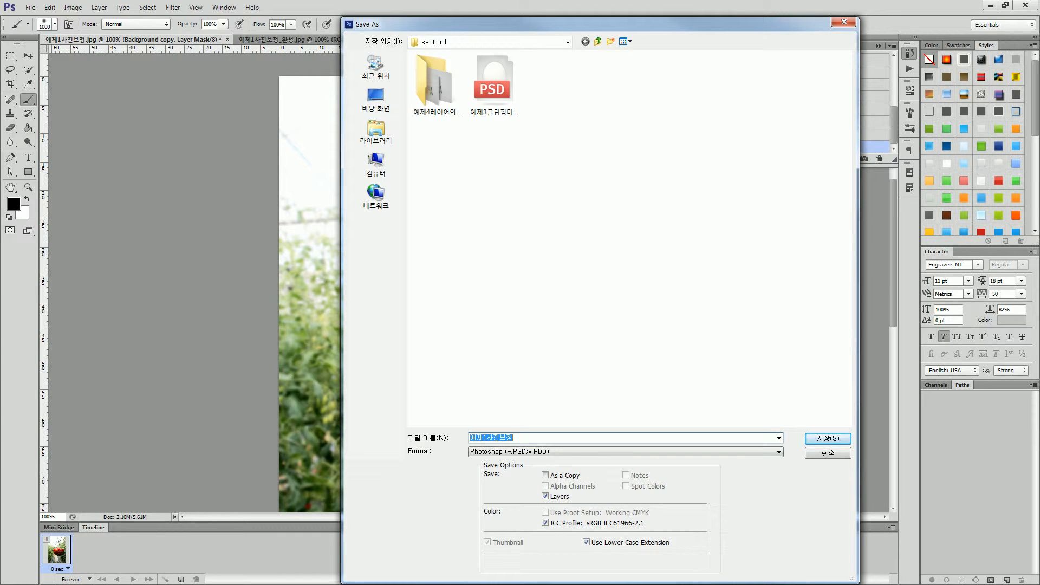
click(513, 437)
text(_와ㄴㅅ)
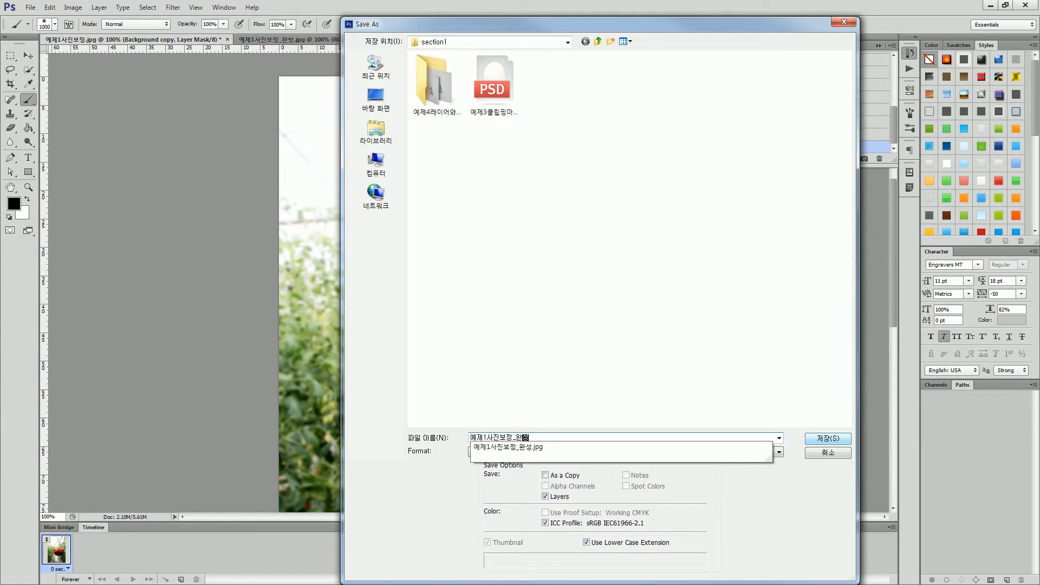
key(Return)
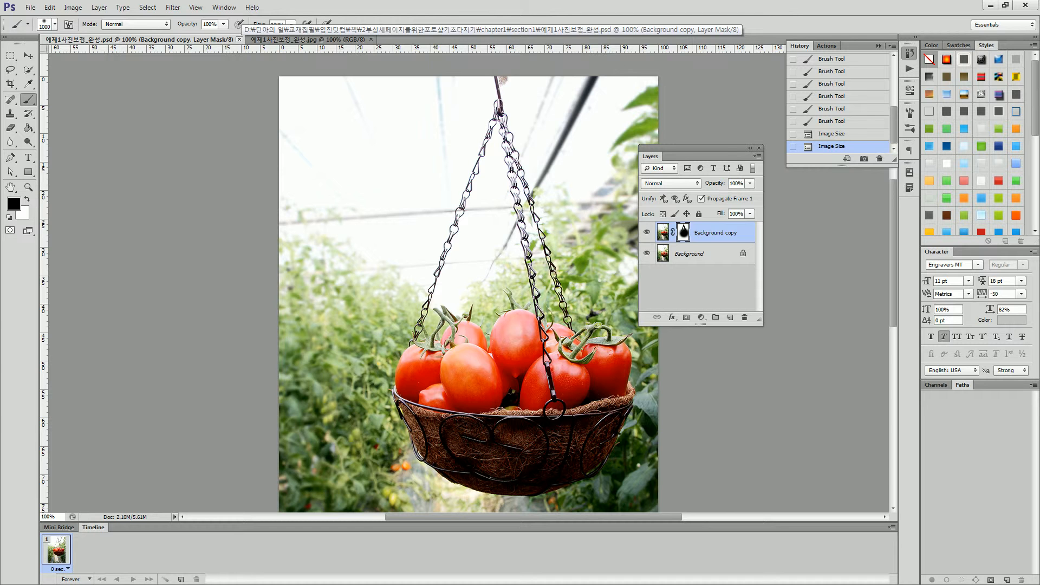
click(239, 39)
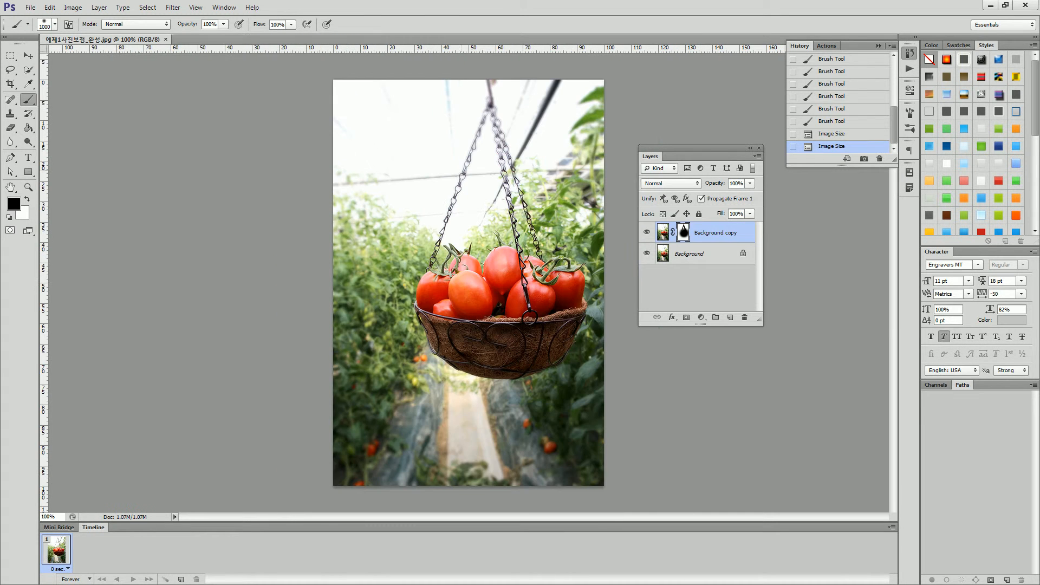
click(166, 40)
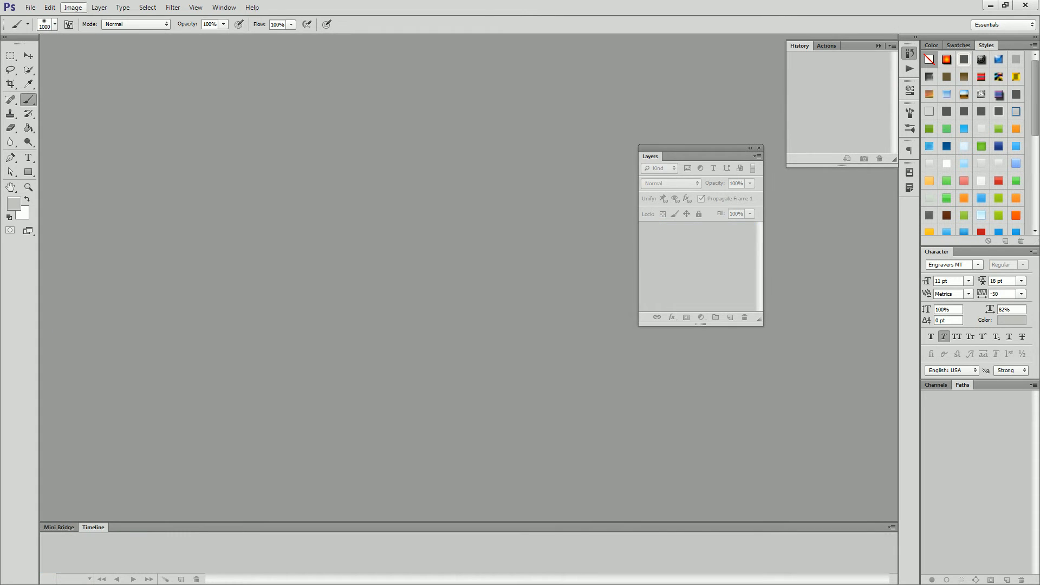
Open the 예제2로고지우기 image from the section1 folder and set its zoom to 100%.
key(ctrl+o)
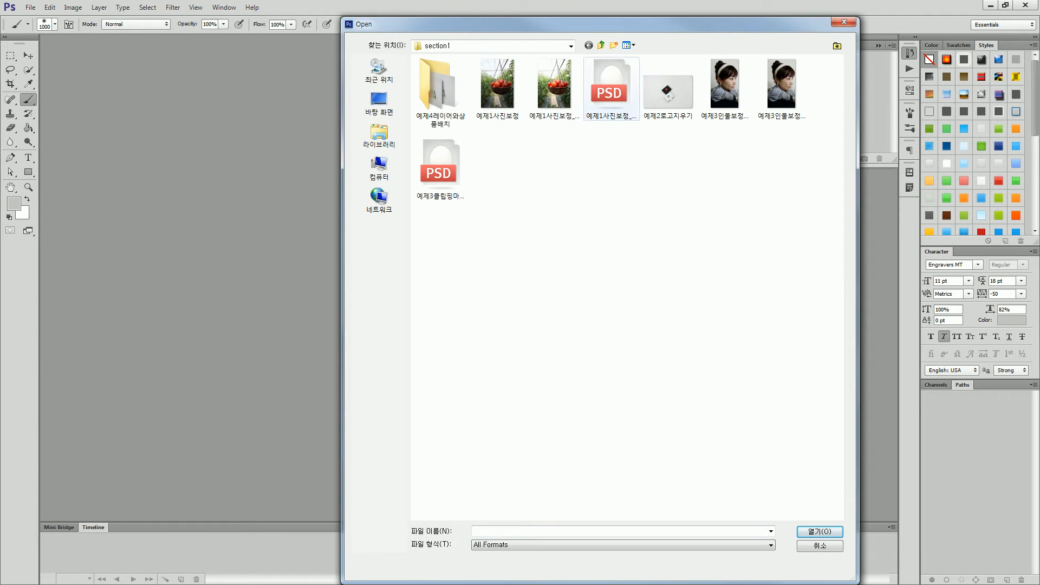
click(668, 87)
key(Return)
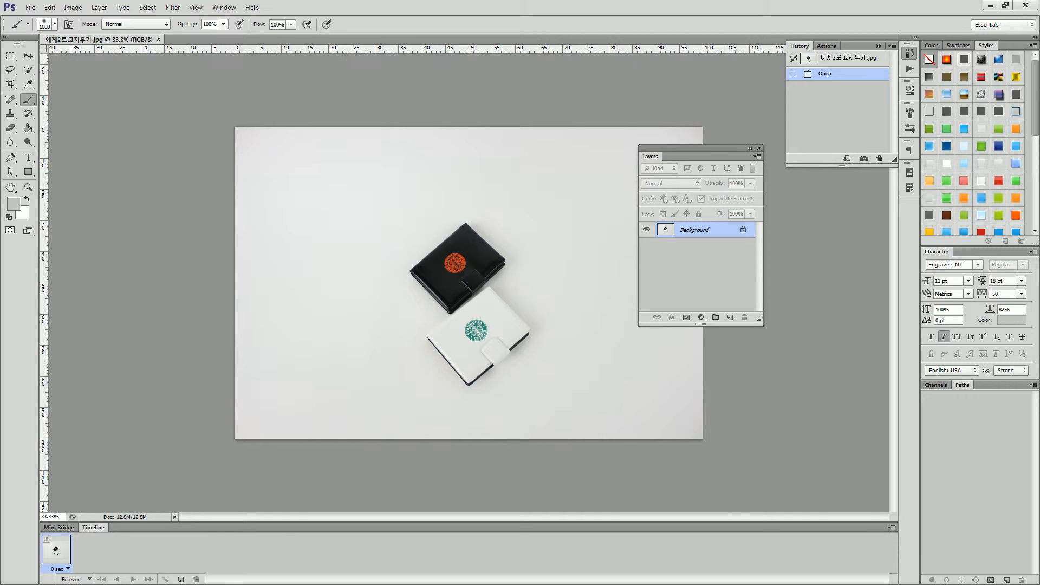
drag(60, 516, 41, 517)
text(100)
key(Return)
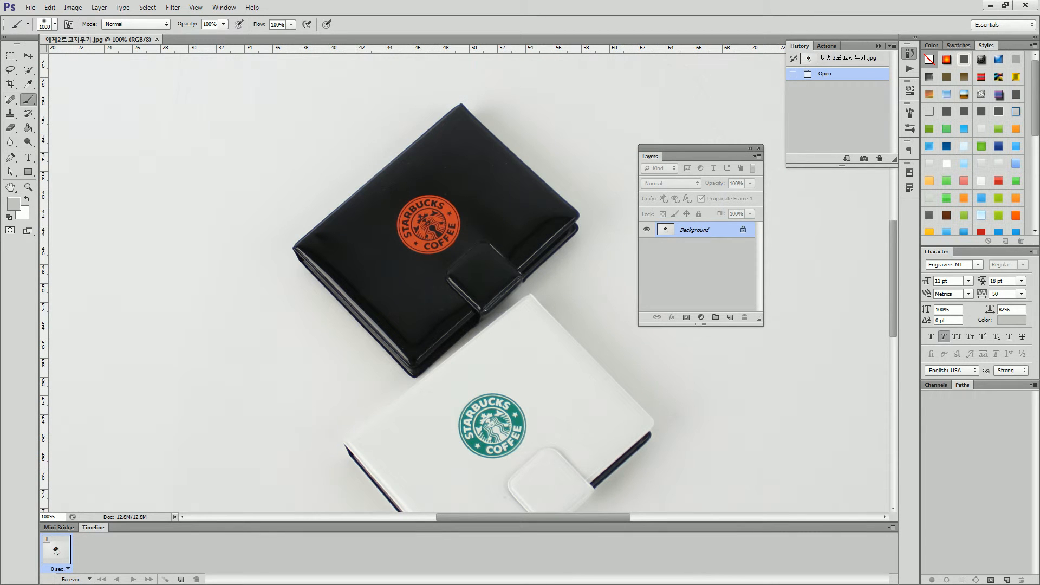
key(v)
scroll(466, 282, down, 2)
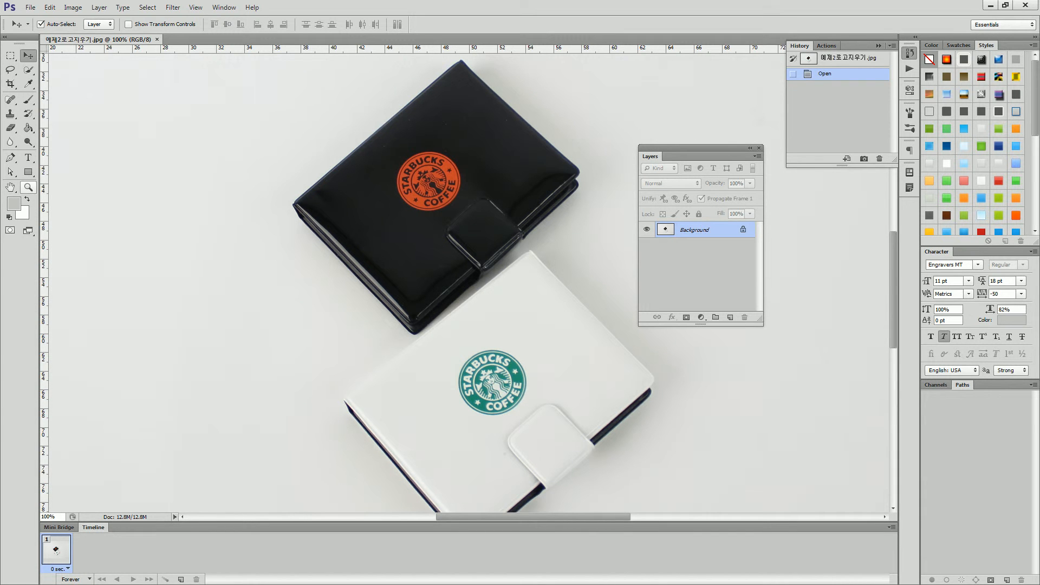
Replace the orange logo on the black wallet with clean leather using the Patch Tool, and patch a small area where the logo was.
click(29, 187)
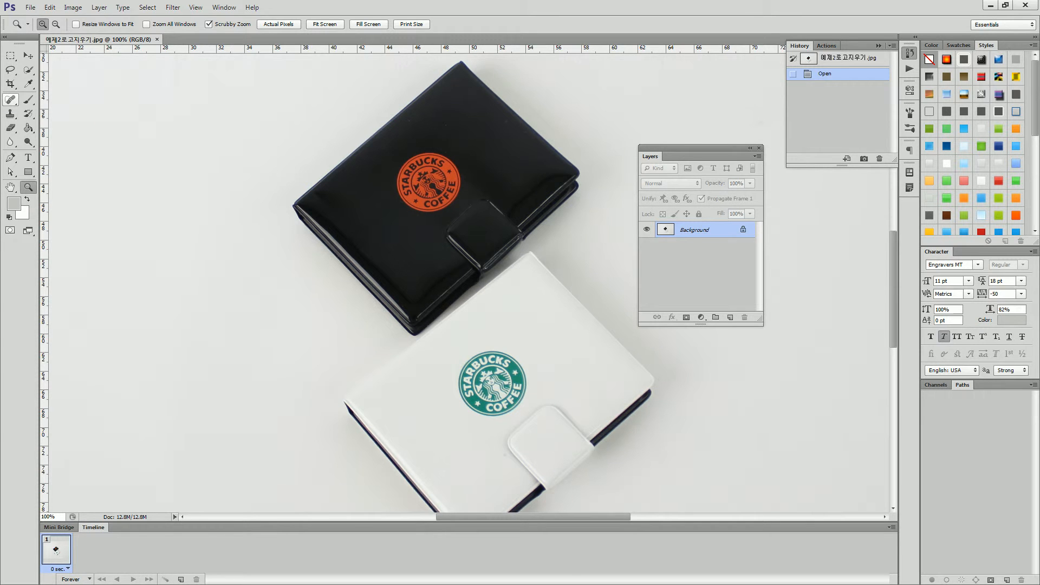
click(11, 99)
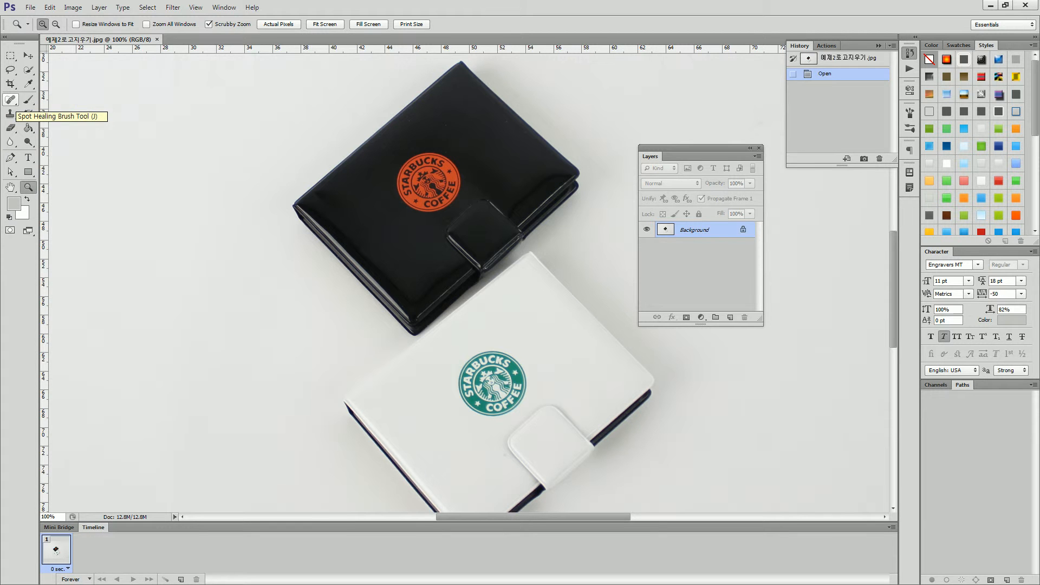
right_click(10, 100)
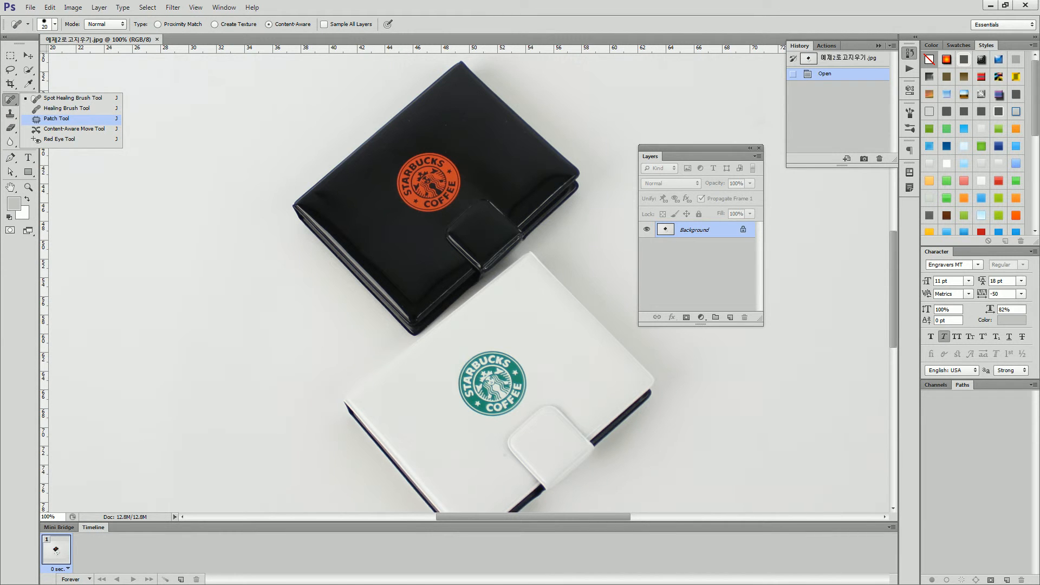
click(56, 118)
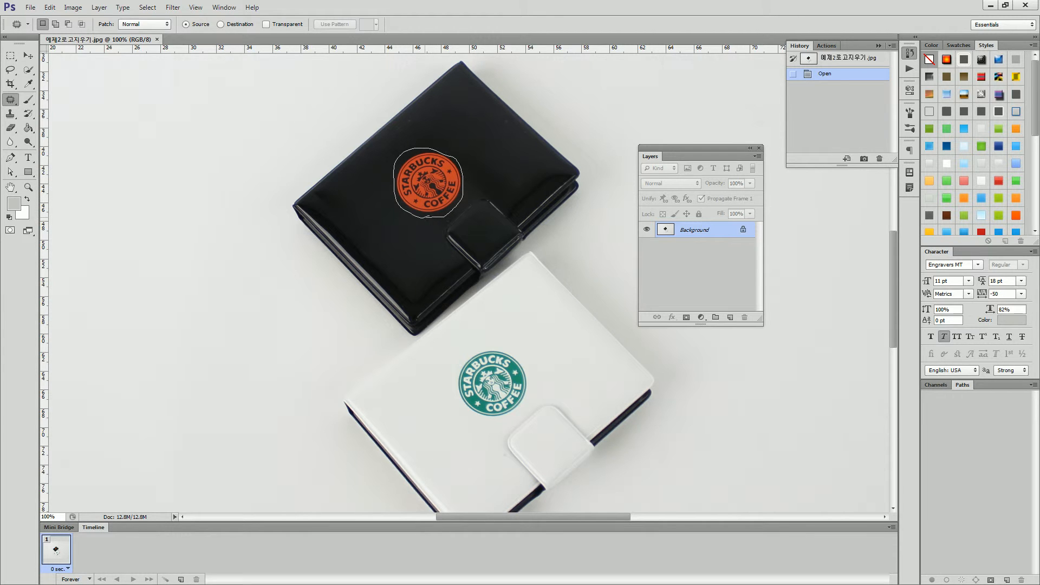
drag(425, 218, 428, 216)
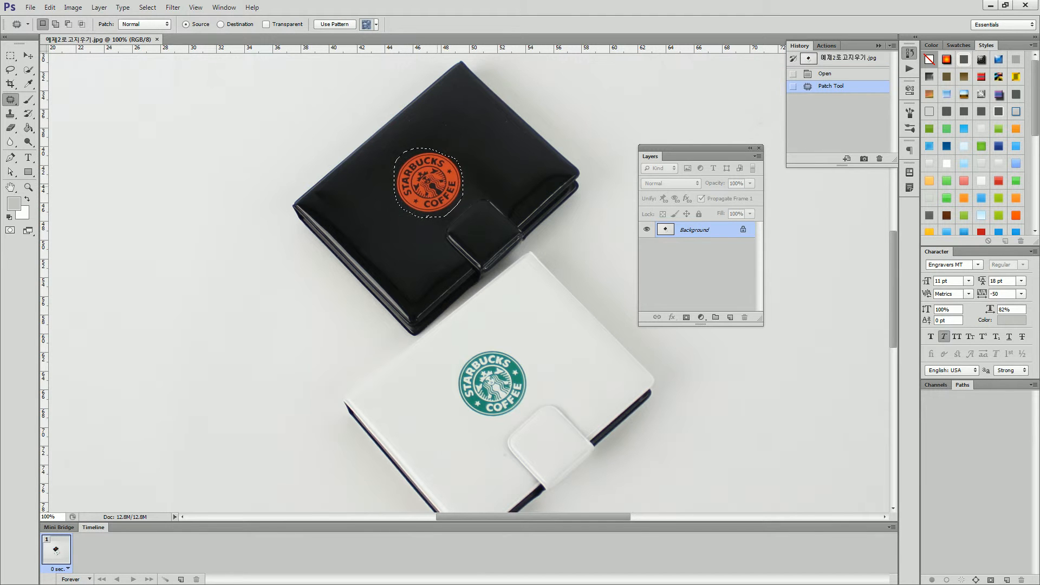
drag(455, 179, 388, 202)
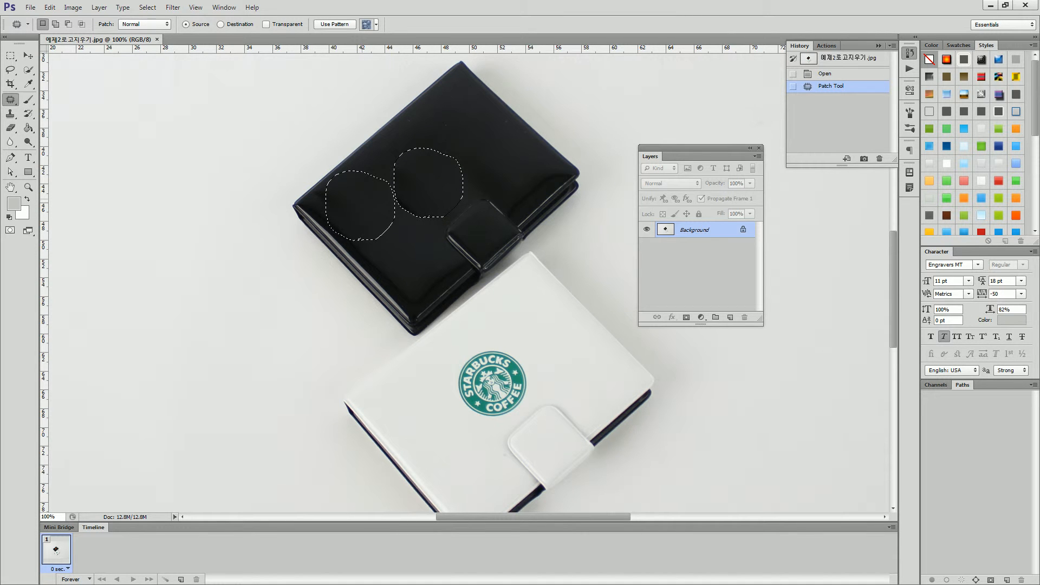
drag(387, 202, 387, 202)
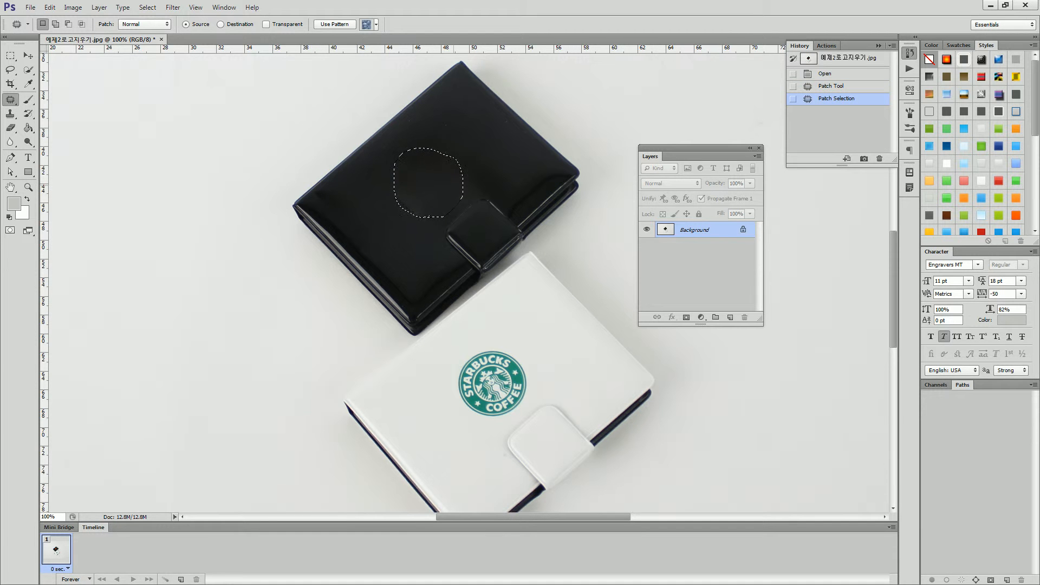
key(ctrl+d)
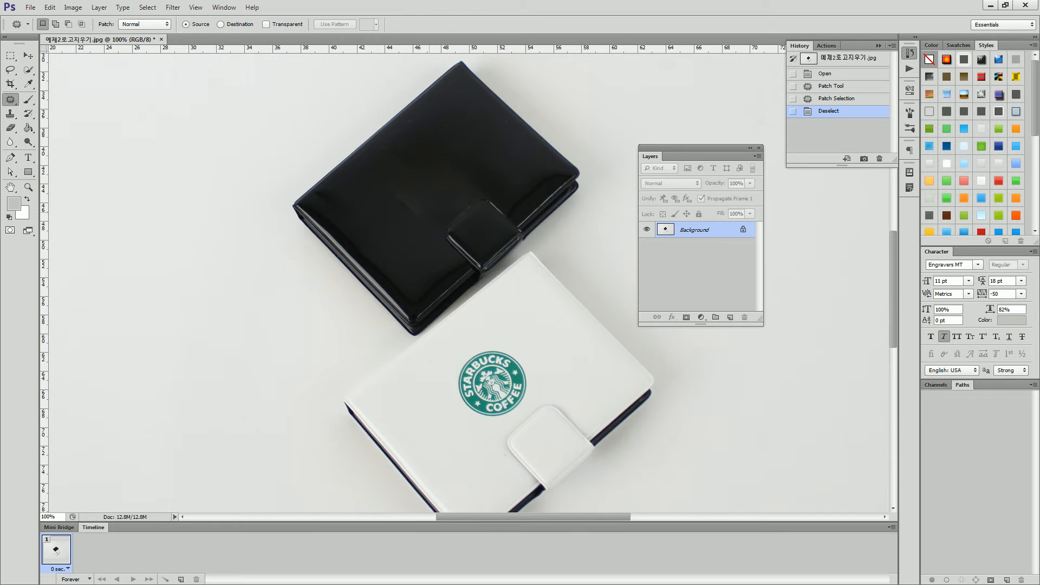
mouse_move(413, 222)
mouse_down()
mouse_move(395, 201)
mouse_move(400, 189)
mouse_move(419, 192)
mouse_move(421, 221)
mouse_move(439, 188)
mouse_up()
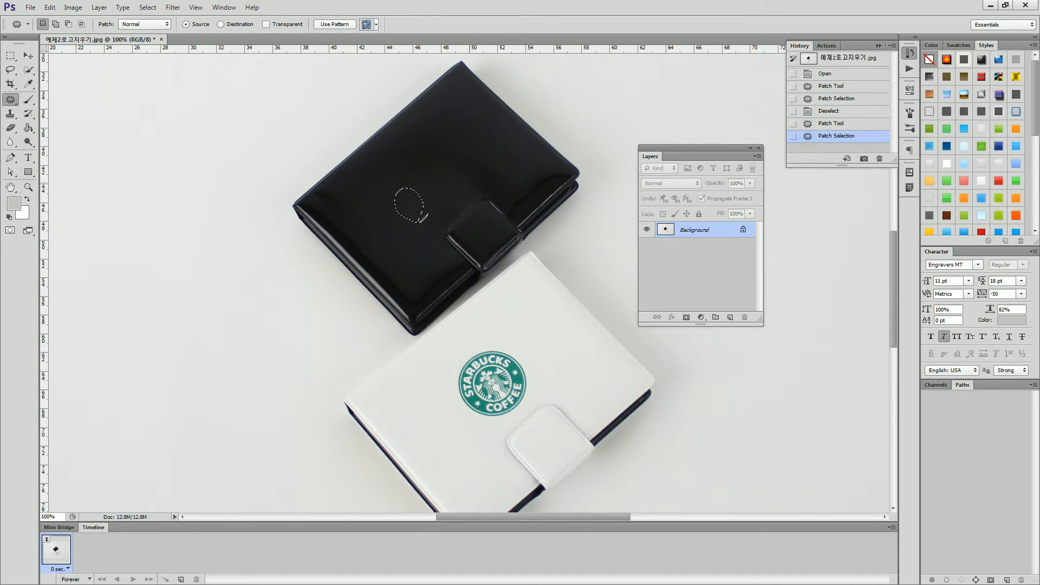
key(ctrl+d)
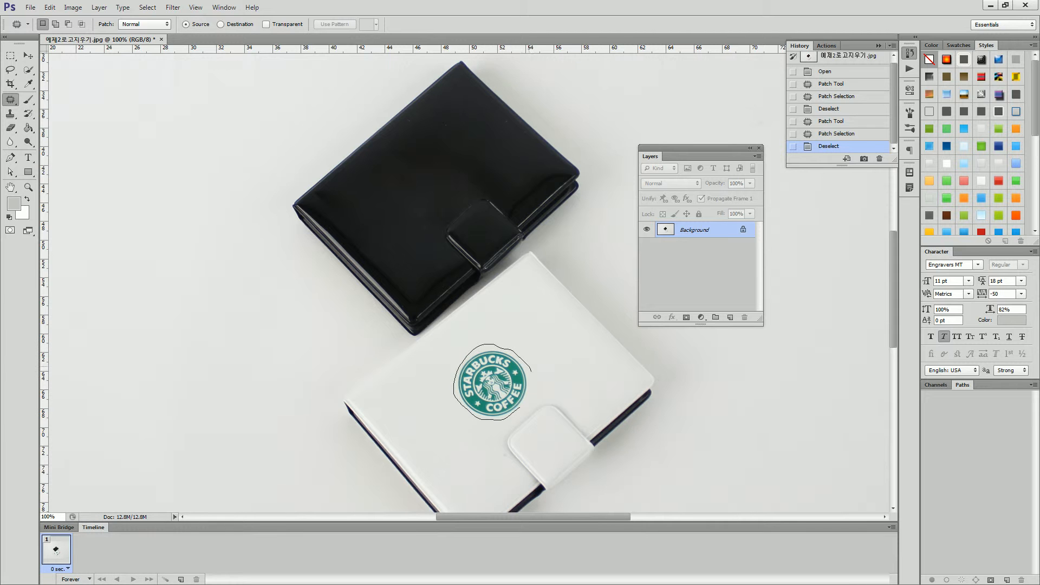
Patch the green logo off the white wallet with clean leather beside it and deselect.
mouse_move(521, 408)
mouse_down()
mouse_move(452, 401)
mouse_move(429, 416)
mouse_up()
key(ctrl+d)
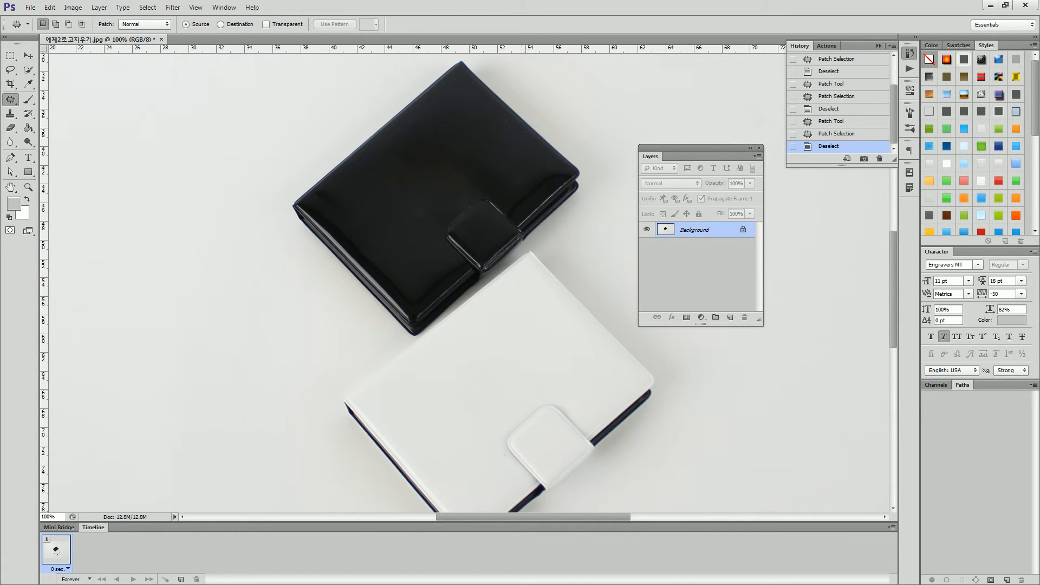
scroll(469, 282, down, 3)
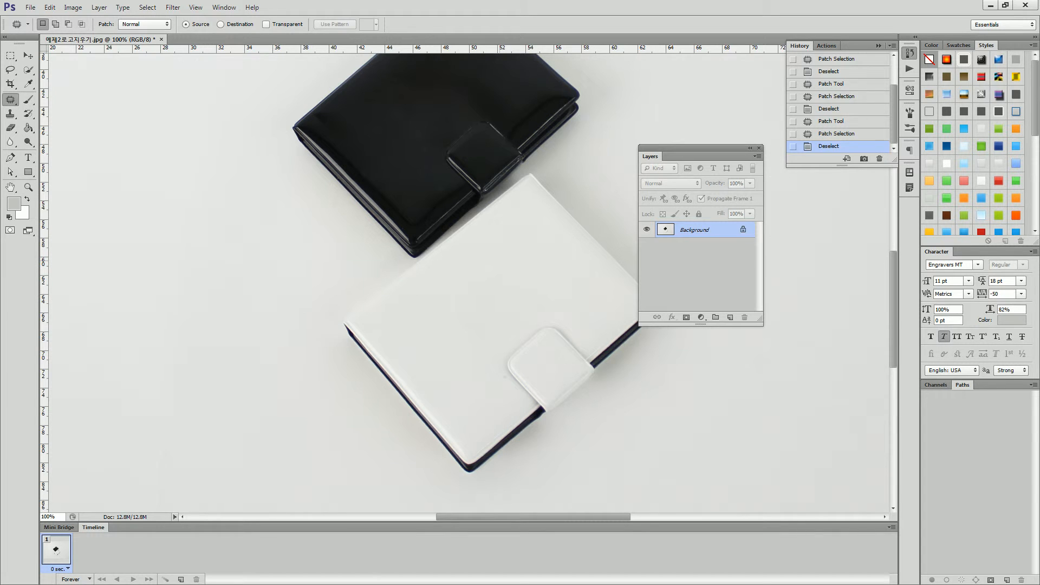
scroll(469, 282, up, 3)
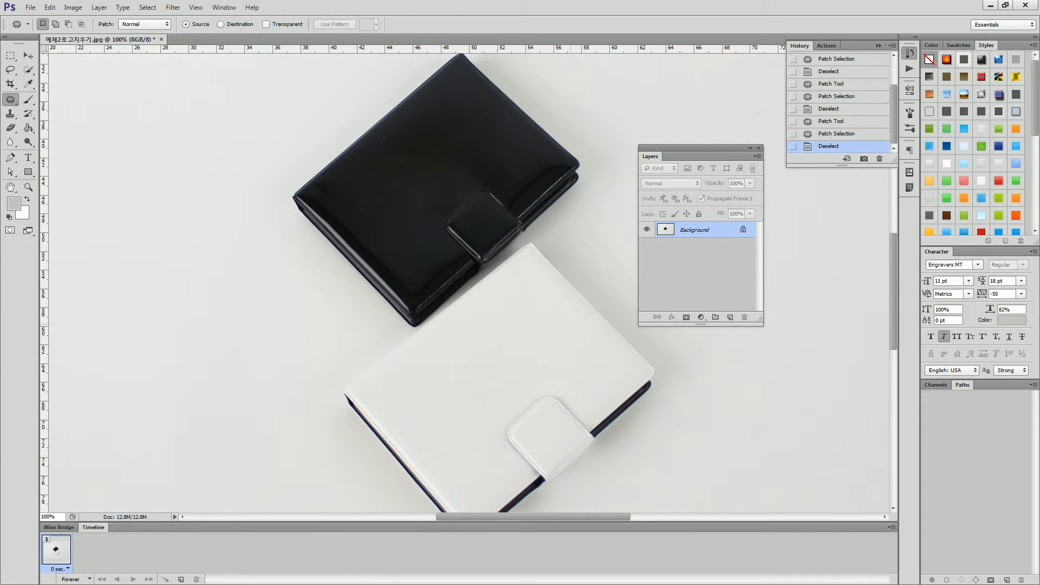
Save the retouched wallet image as a JPEG named 예제2로고지우기_완성 and close it.
click(29, 7)
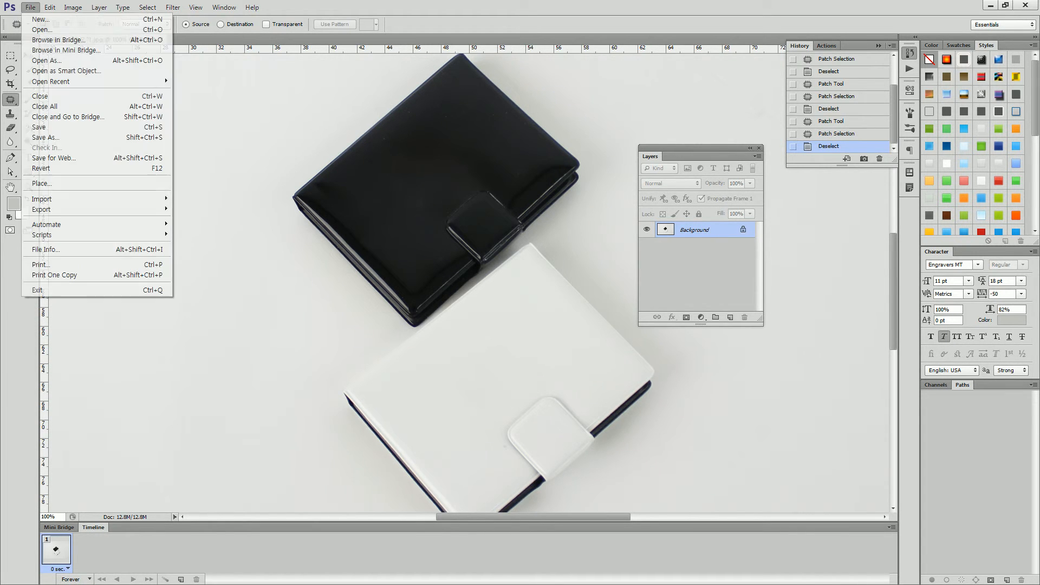
click(27, 138)
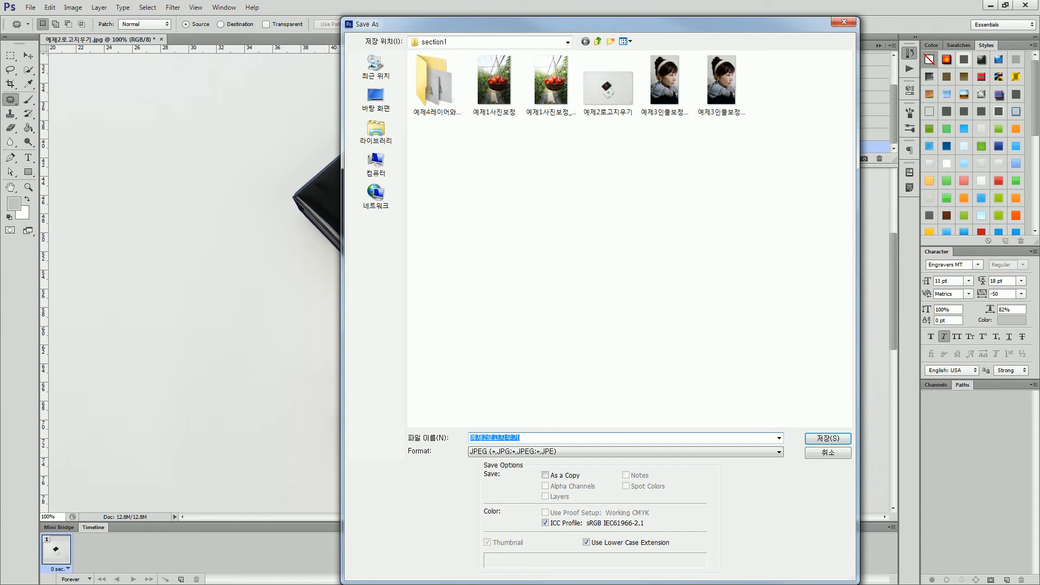
click(521, 437)
text(_완ㅅ)
key(Return)
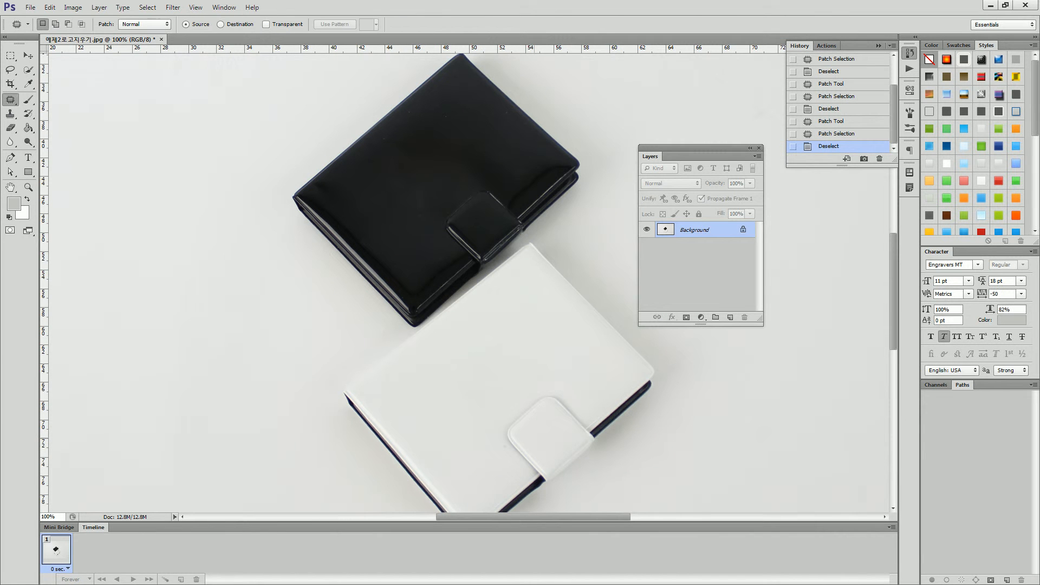
key(ctrl+w)
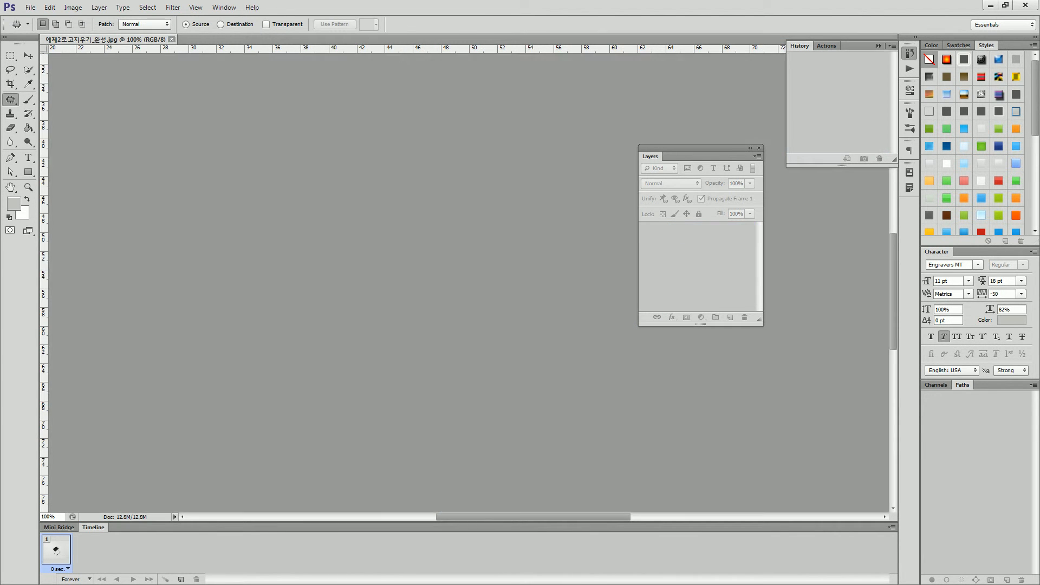
Open the 예제3인물보정하기 portrait from the section1 folder and set its zoom to 100%.
key(ctrl+o)
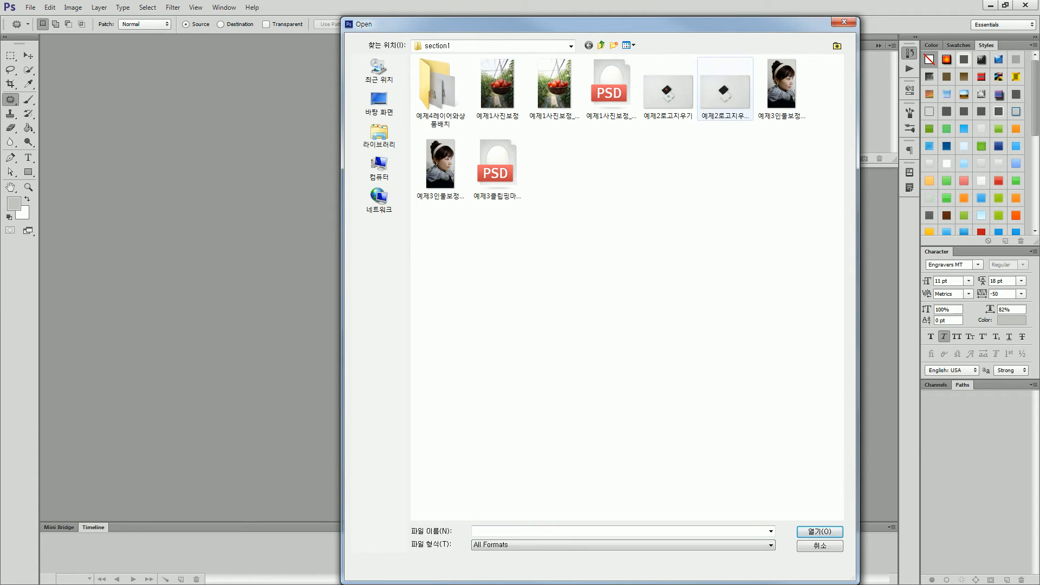
click(782, 89)
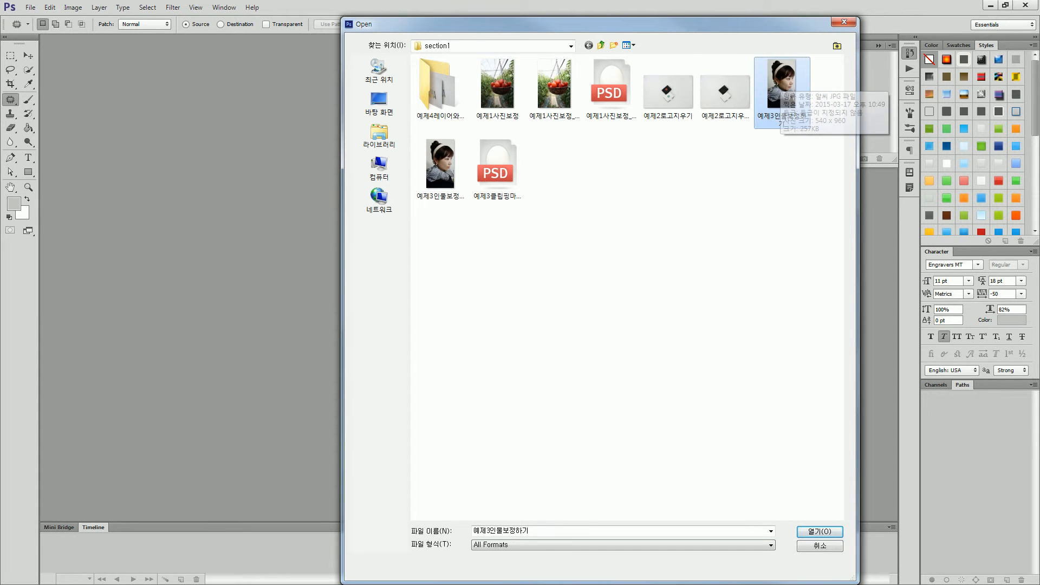
double_click(781, 83)
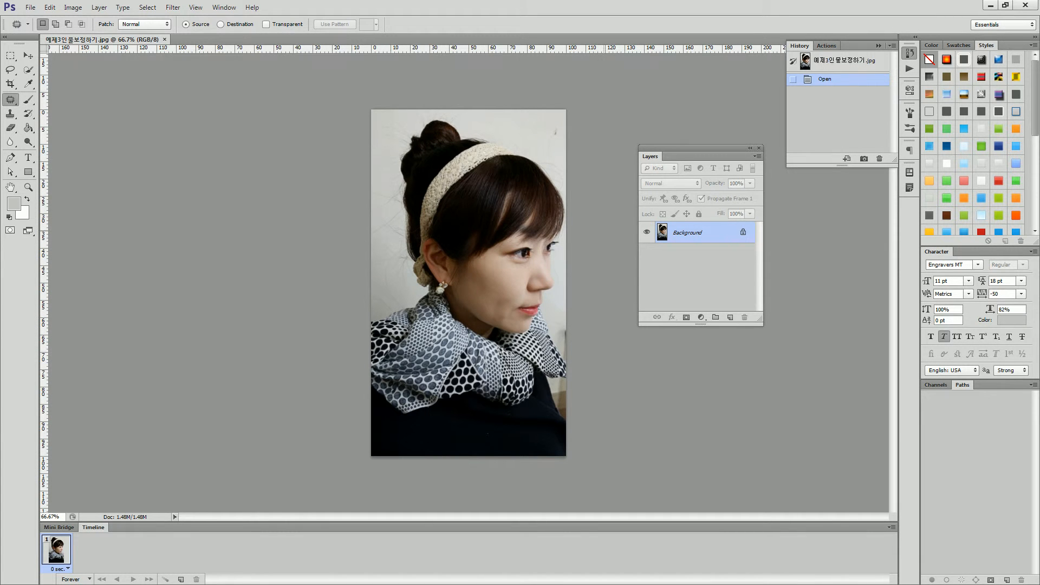
key(ctrl+plus)
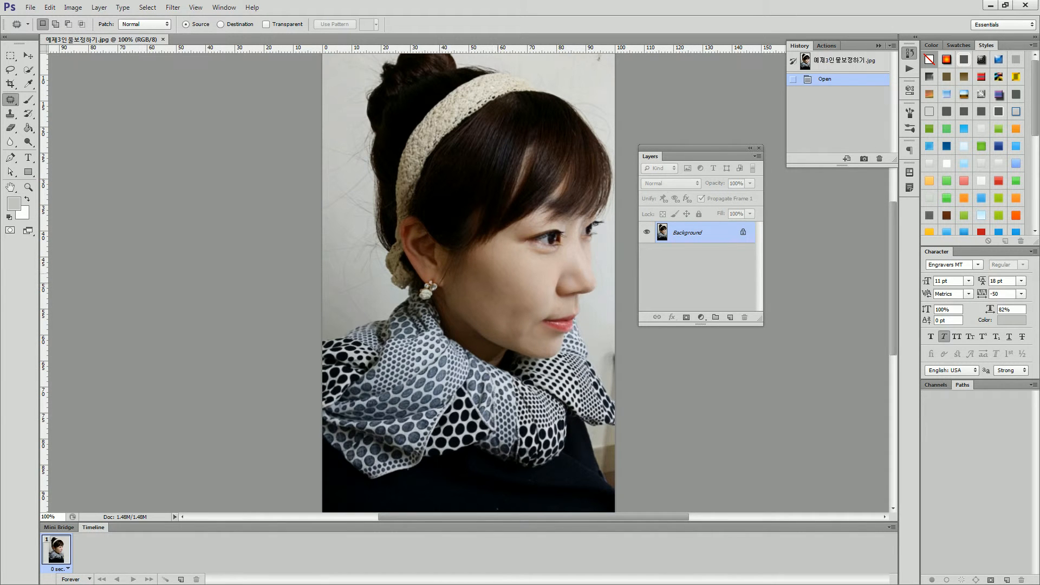
scroll(468, 282, up, 2)
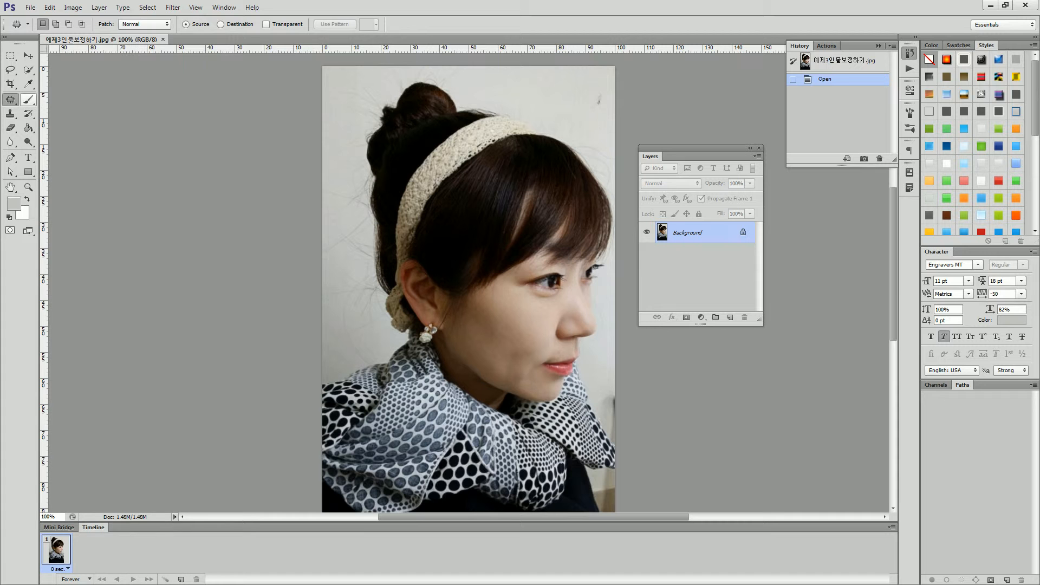
Choose the Brush Tool with a soft round tip at 0% hardness and set its size to 100 px.
click(28, 100)
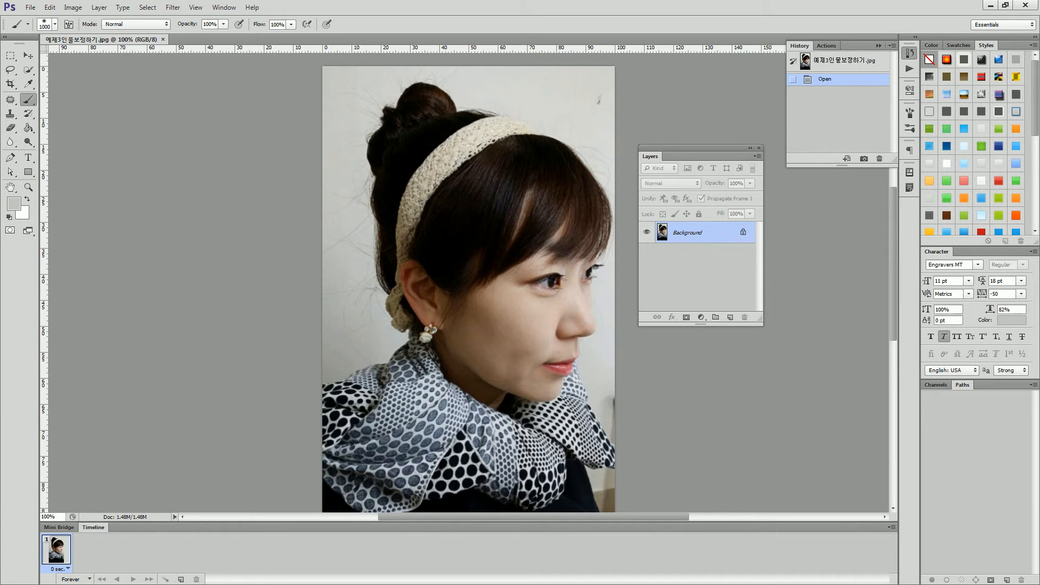
right_click(428, 192)
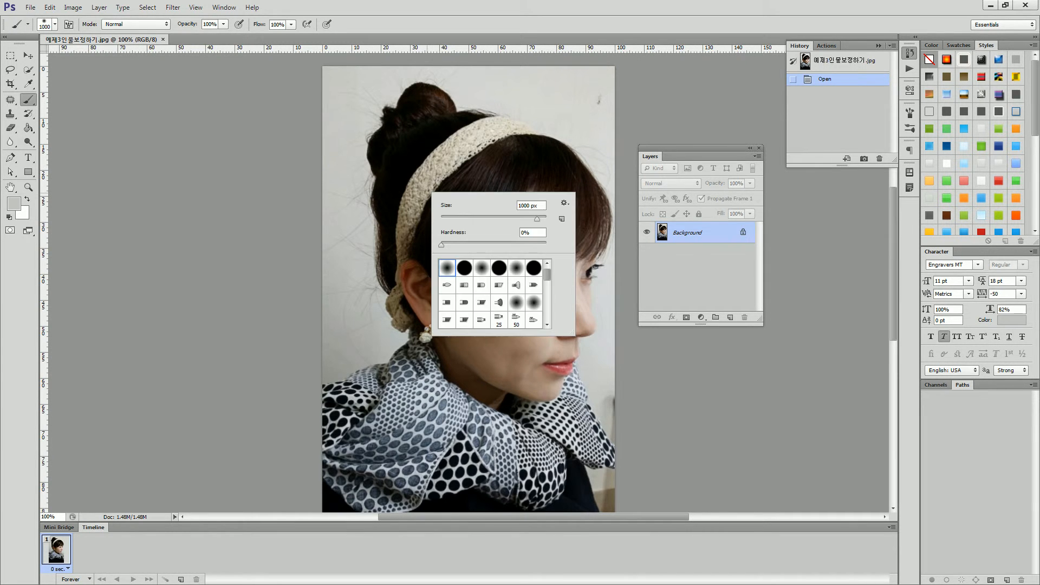
double_click(528, 206)
text(300)
key(Return)
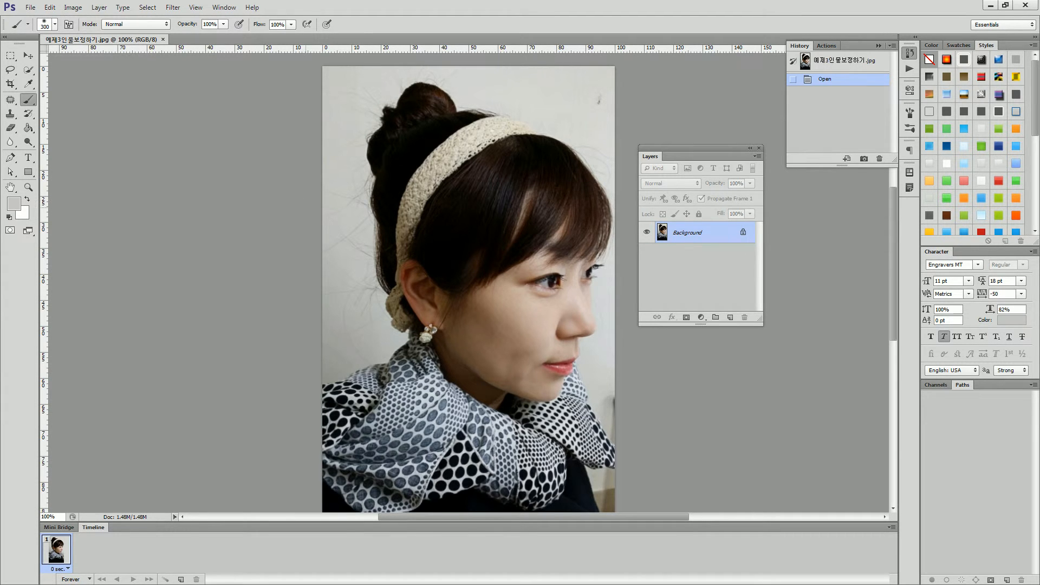
right_click(436, 173)
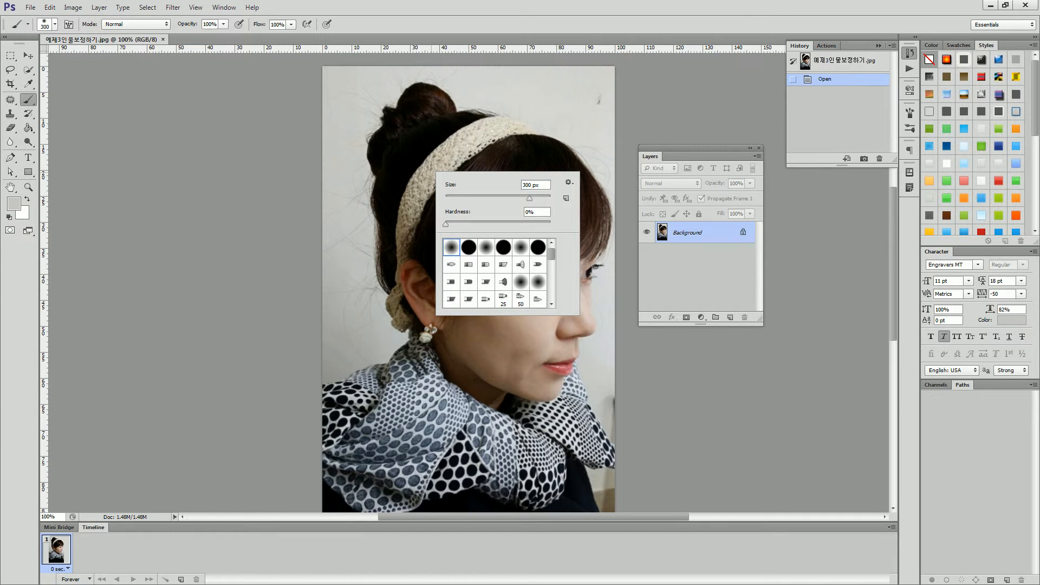
text(100)
key(Return)
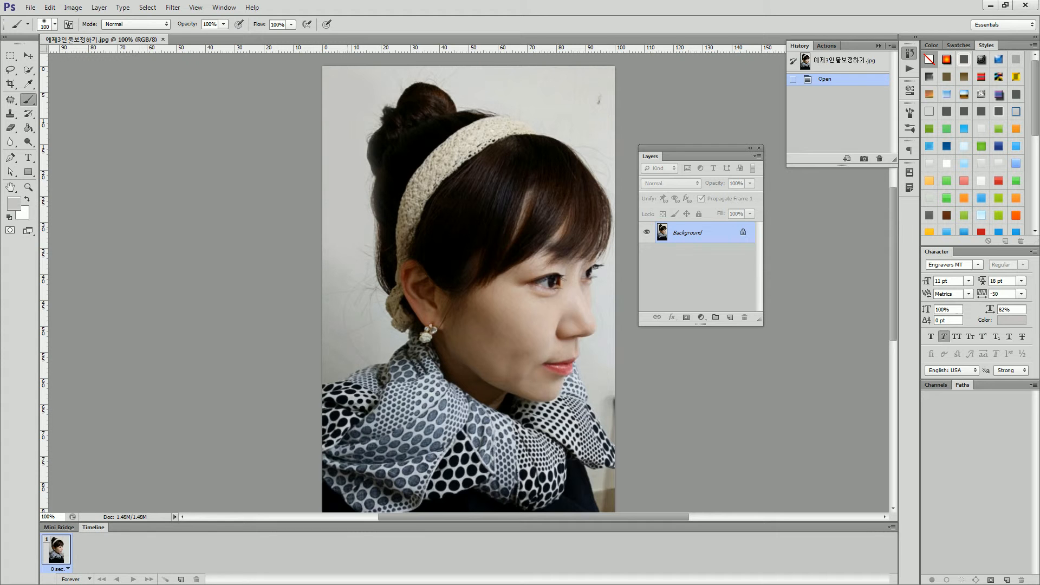
Paint over the stray hairs on the wall behind the head with matching wall greys, enlarging the brush to 175 px.
drag(350, 244, 353, 251)
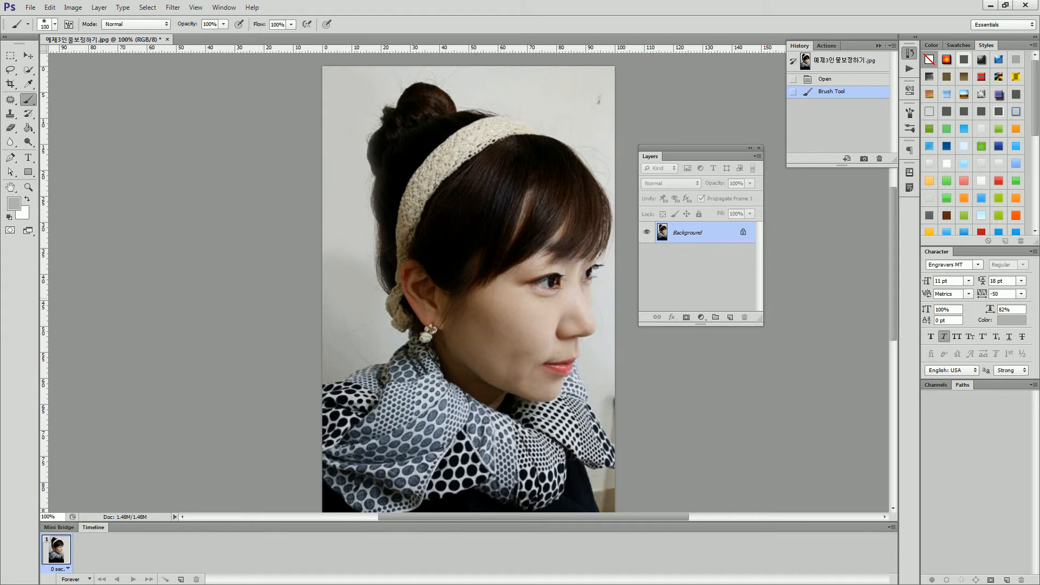
drag(366, 332, 361, 368)
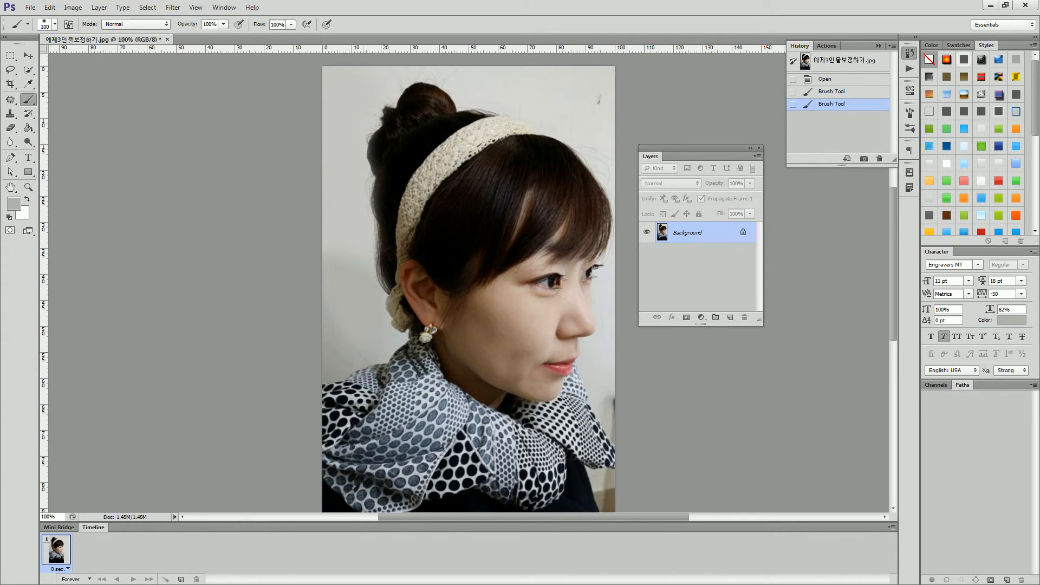
alt+click(357, 361)
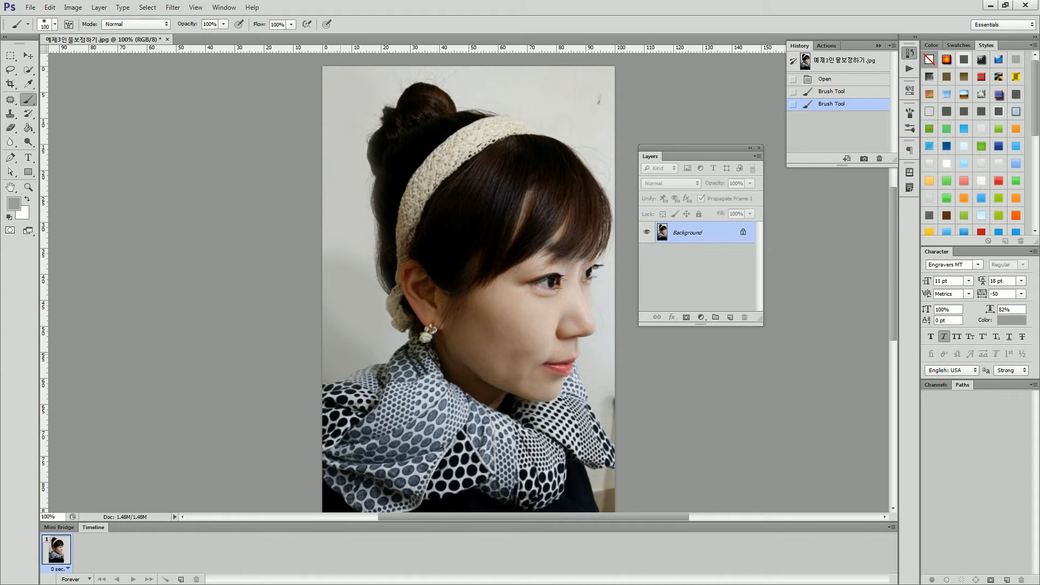
drag(343, 359, 331, 352)
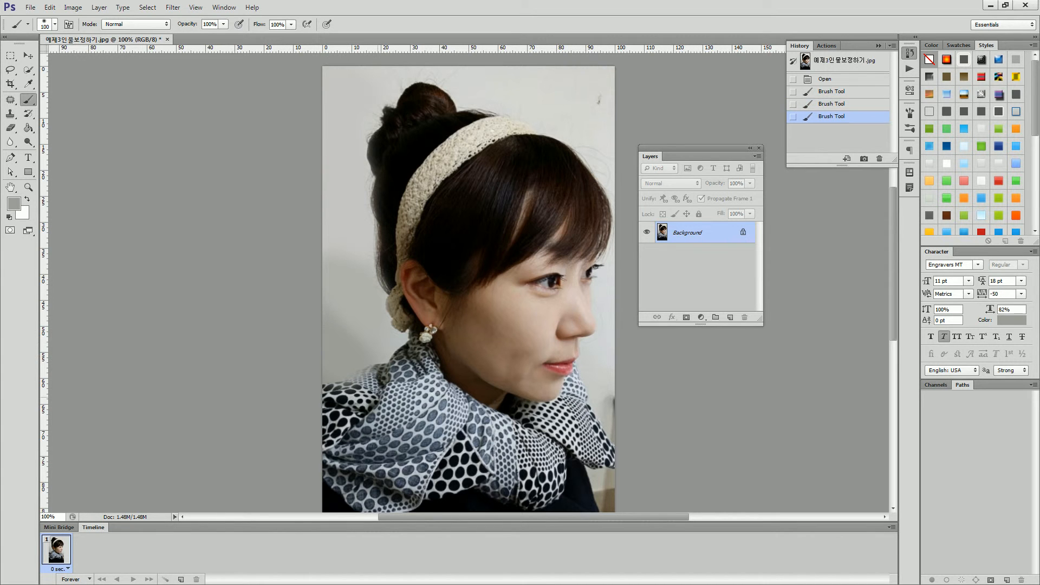
alt+click(343, 301)
drag(337, 303, 320, 310)
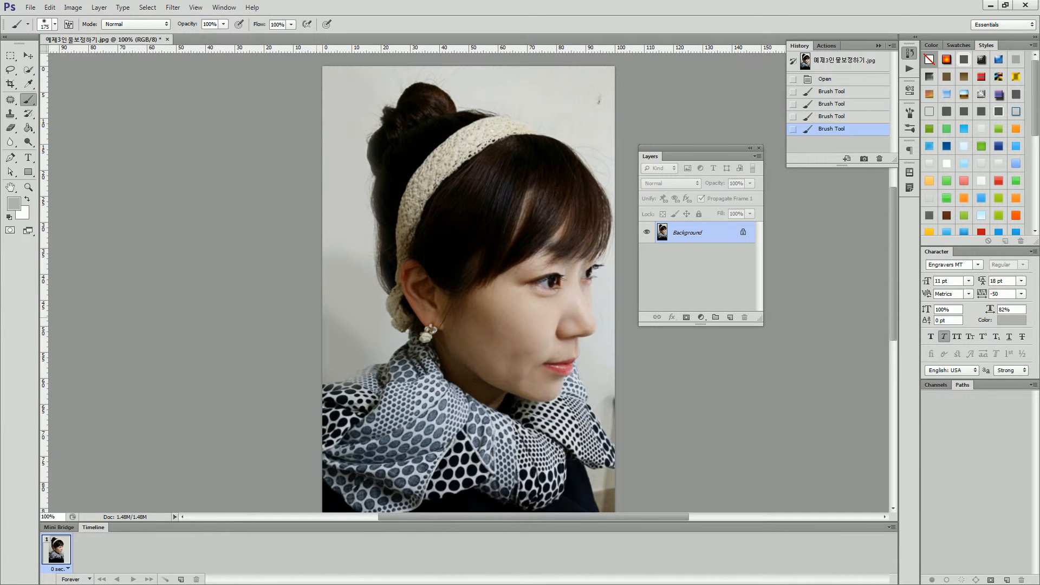
drag(331, 317, 357, 345)
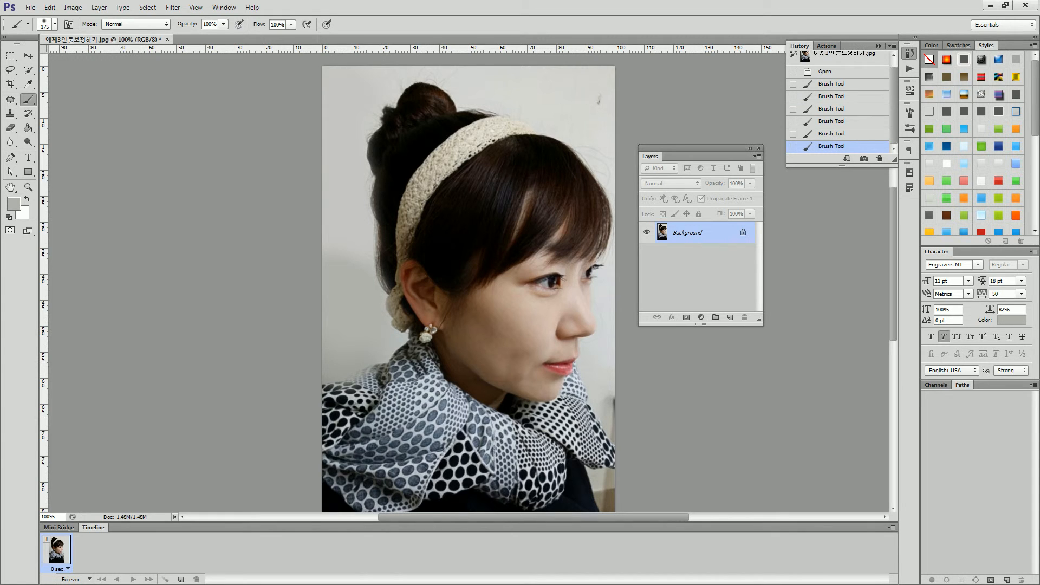
drag(342, 282, 328, 333)
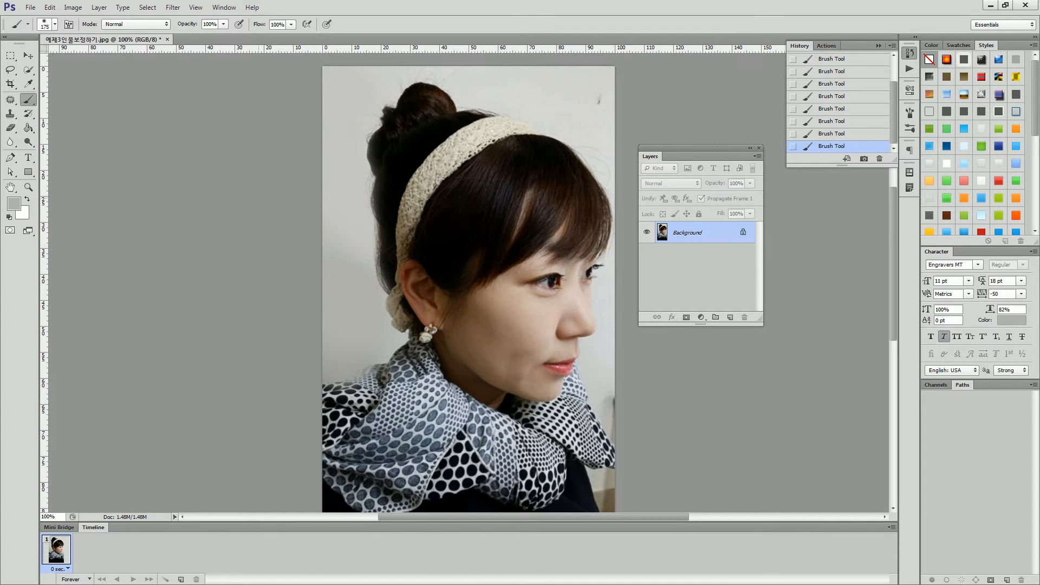
Paint out the wall spot and stray hairs above the head and in front of the bangs with the 175 px soft brush.
right_click(461, 200)
drag(565, 212, 546, 213)
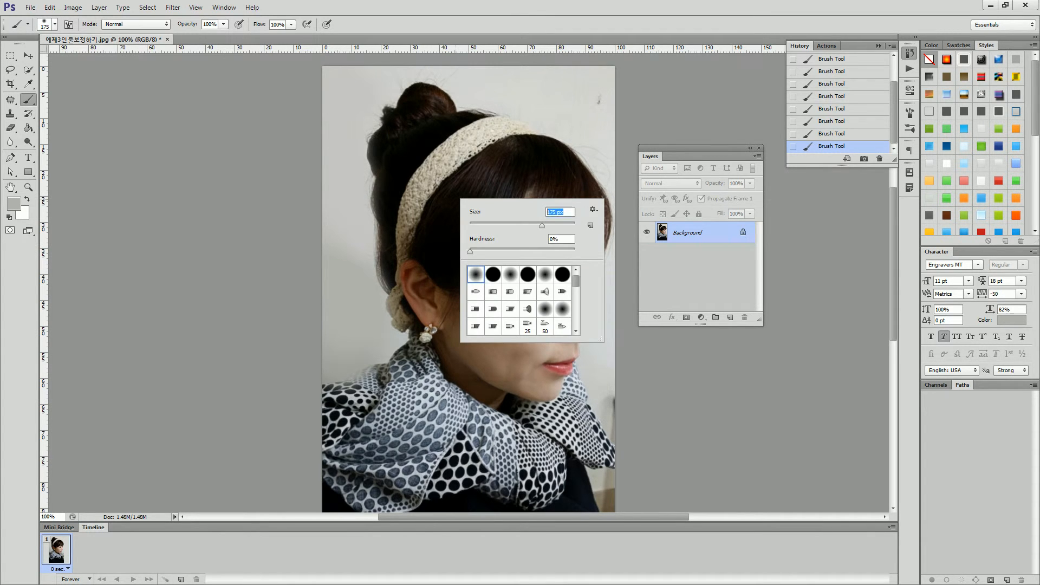
key(Return)
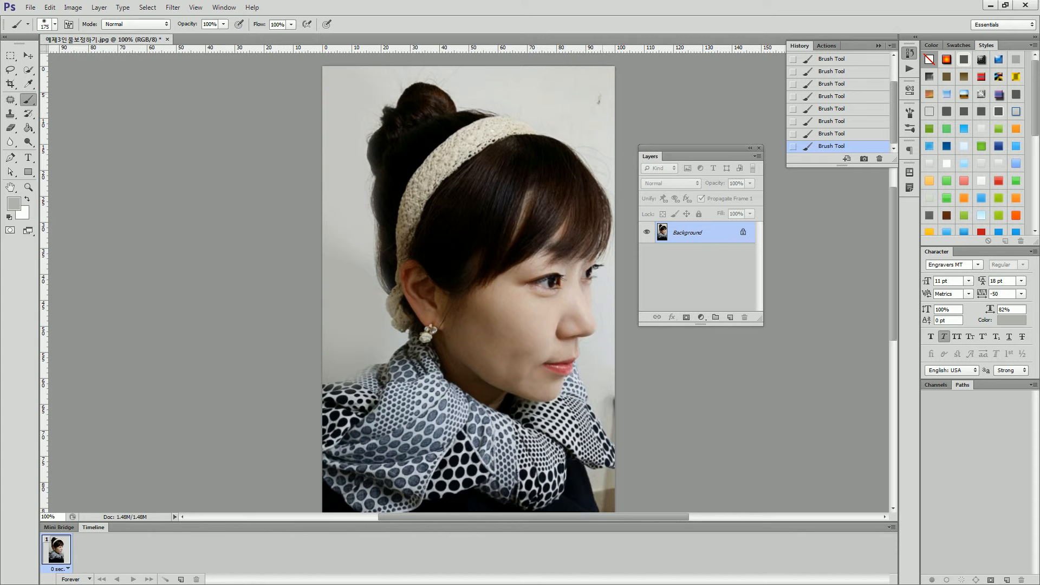
alt+click(600, 79)
mouse_move(603, 95)
mouse_down()
mouse_move(595, 115)
mouse_move(608, 133)
mouse_move(594, 101)
mouse_move(428, 52)
mouse_up()
drag(441, 90, 409, 91)
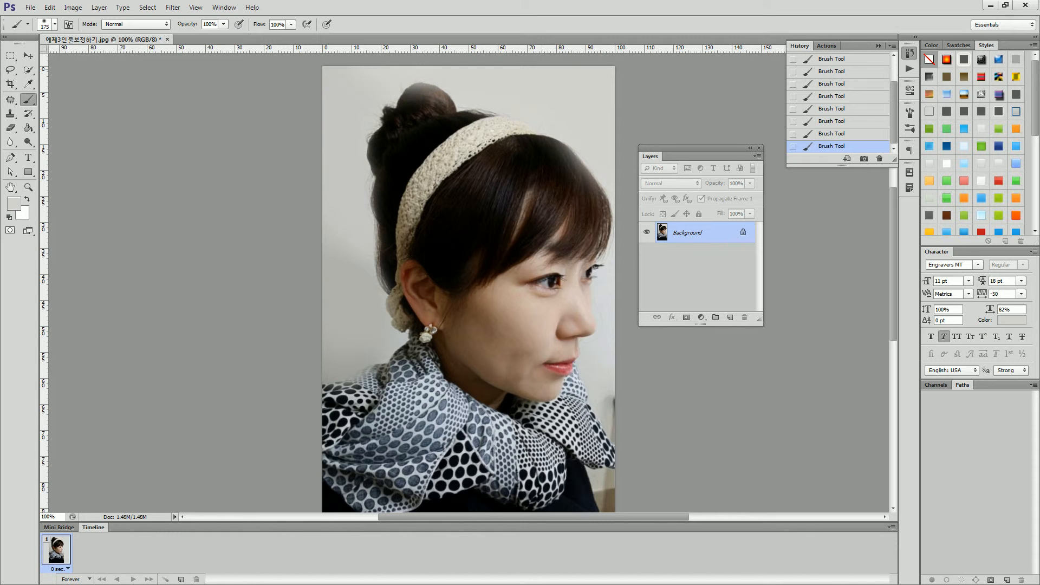
drag(600, 186, 602, 246)
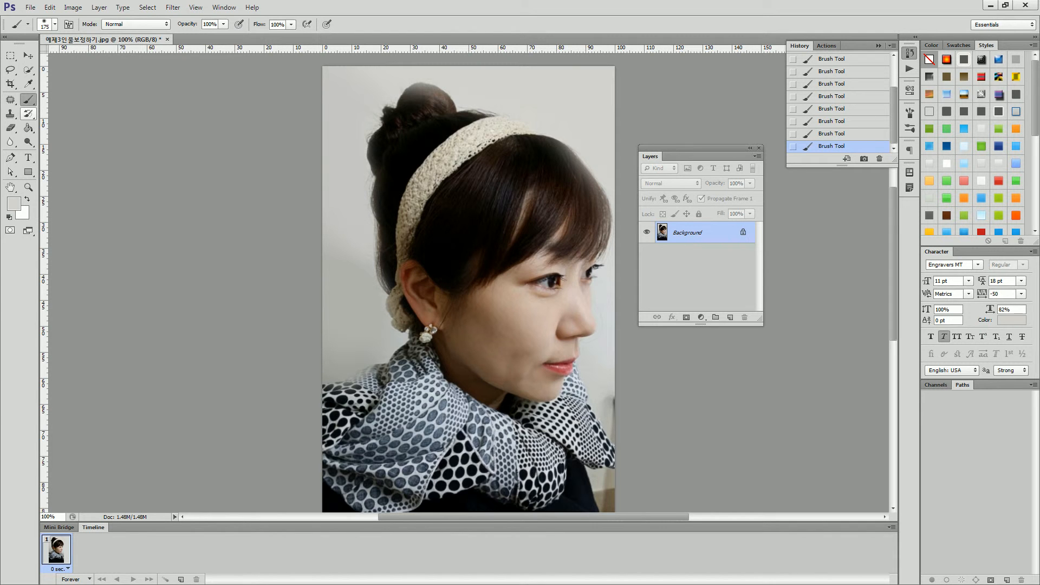
Set the Open state as the History Brush source and restore the front edge of the hair with an 80 px tip at 41% opacity.
click(28, 113)
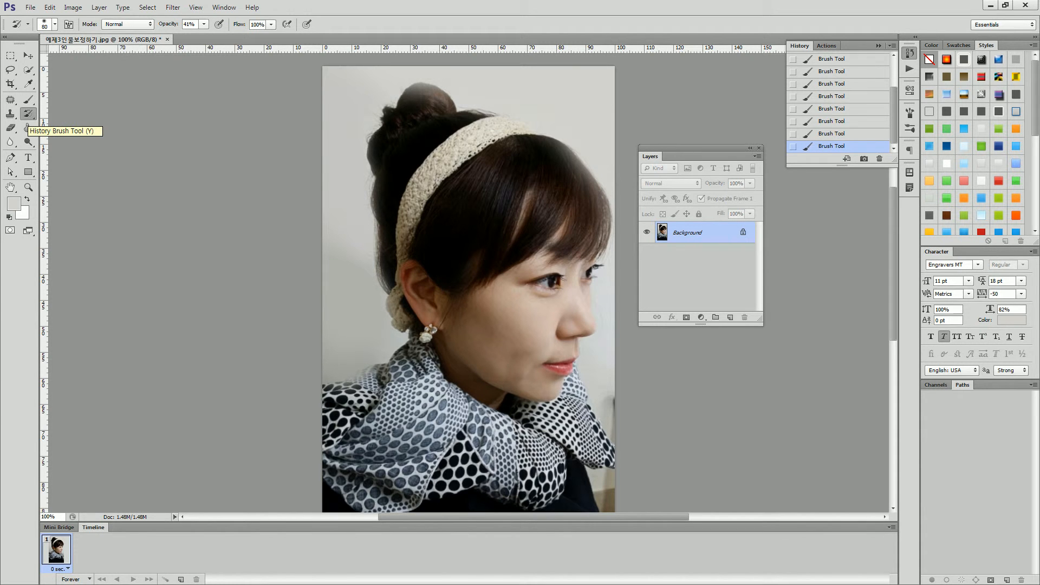
drag(842, 165, 842, 267)
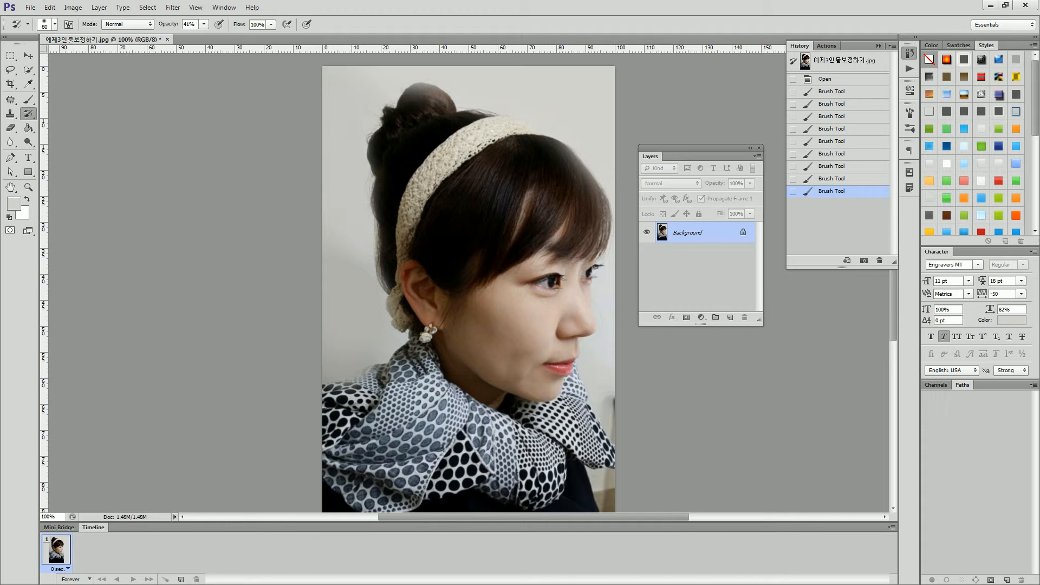
click(793, 79)
right_click(459, 187)
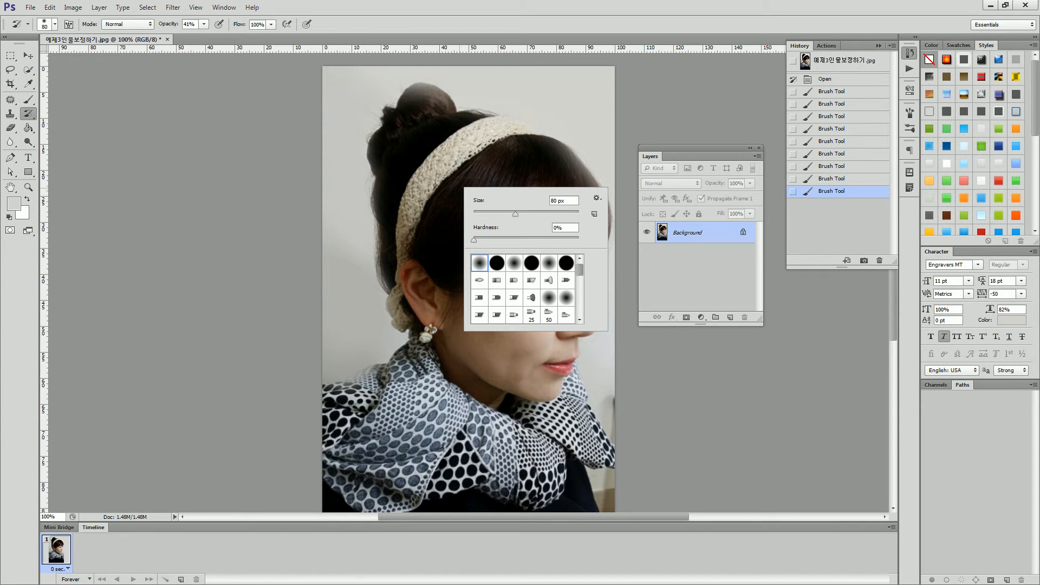
drag(568, 201, 548, 201)
key(Return)
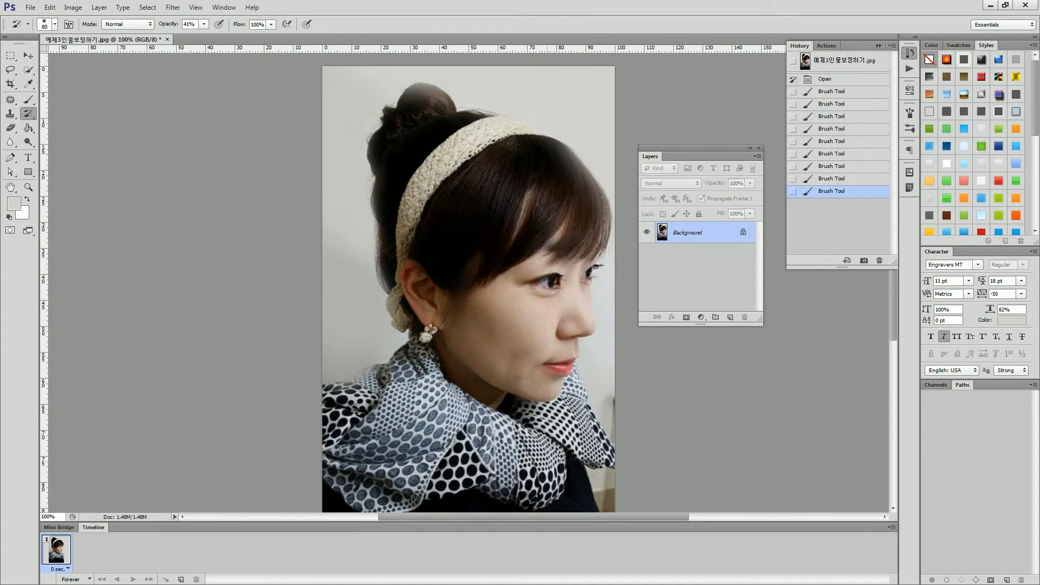
click(604, 201)
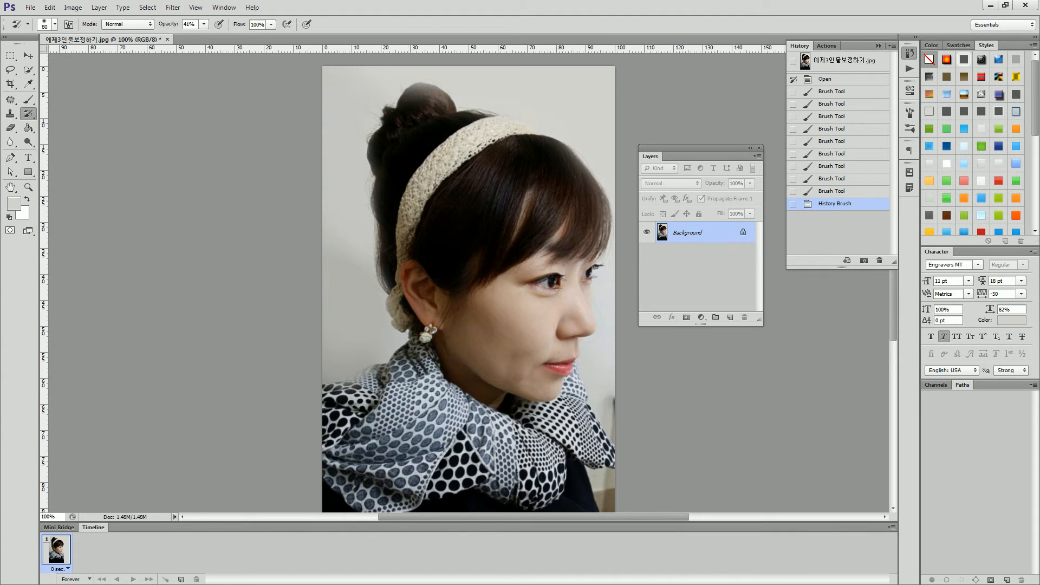
Raise the History Brush opacity to 100% and restore the original edges of the hair, bun, headband and scarf.
click(203, 24)
drag(204, 36, 236, 37)
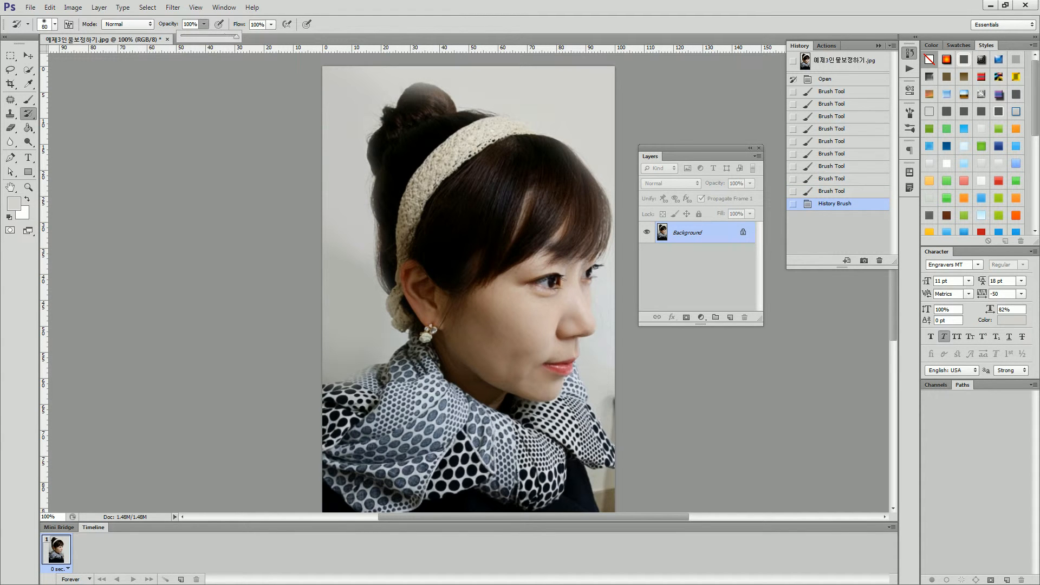
mouse_move(593, 219)
mouse_down()
mouse_move(559, 169)
mouse_move(574, 190)
mouse_move(575, 159)
mouse_move(607, 221)
mouse_move(604, 238)
mouse_up()
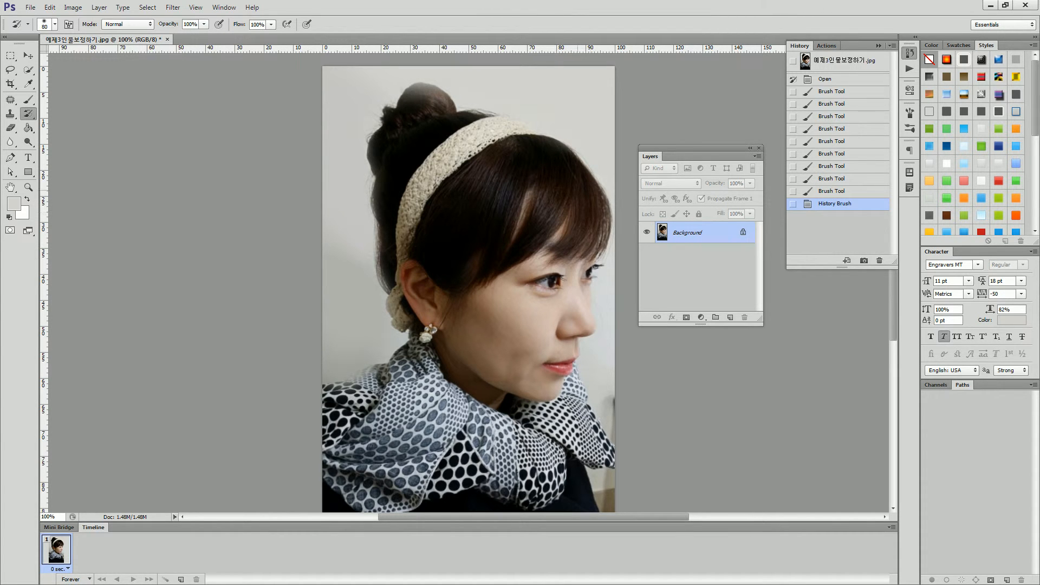
drag(564, 176, 478, 125)
drag(436, 96, 412, 94)
drag(375, 149, 390, 312)
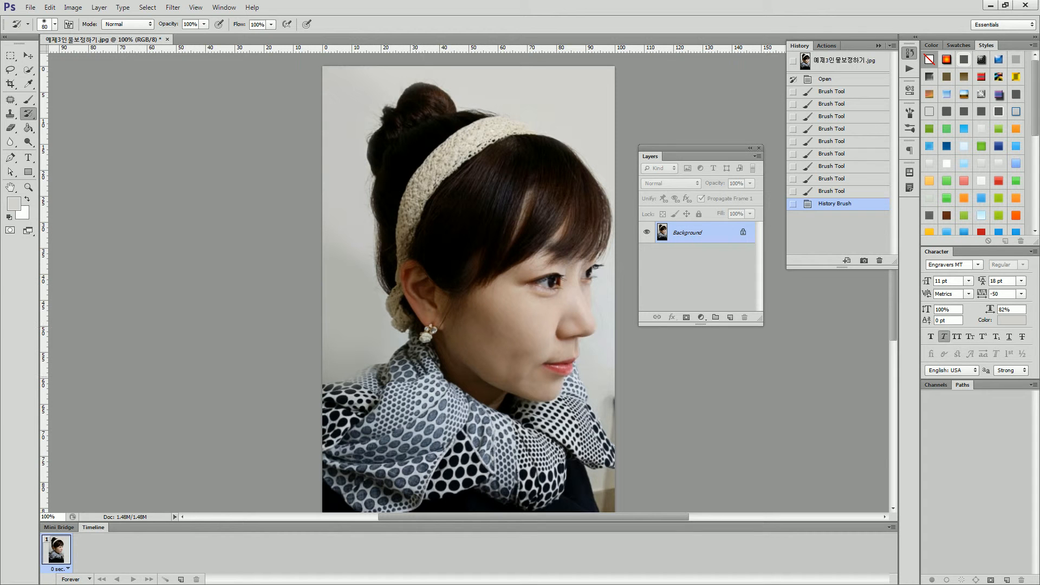
drag(383, 386, 352, 396)
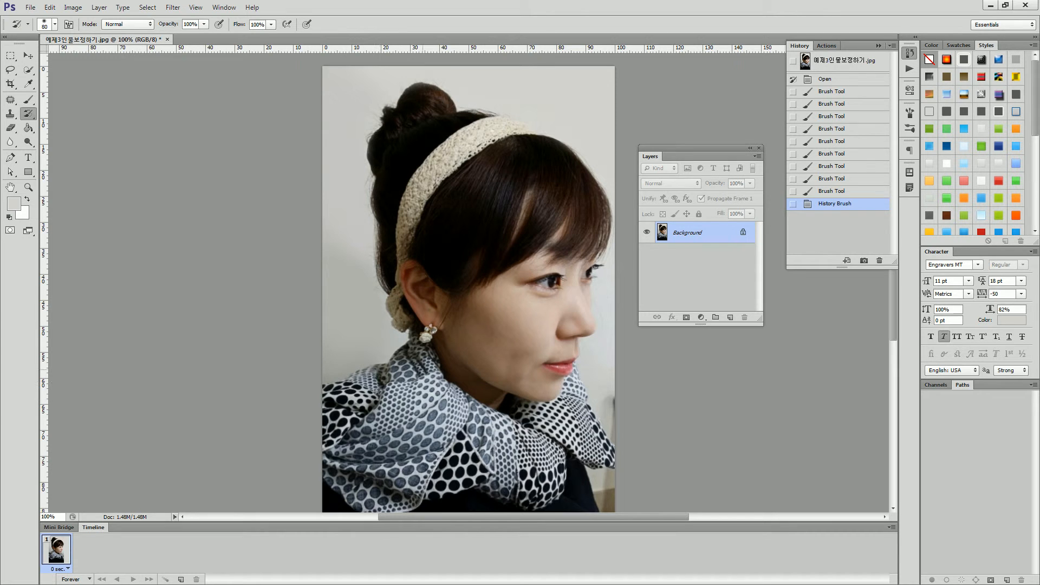
drag(433, 360, 456, 350)
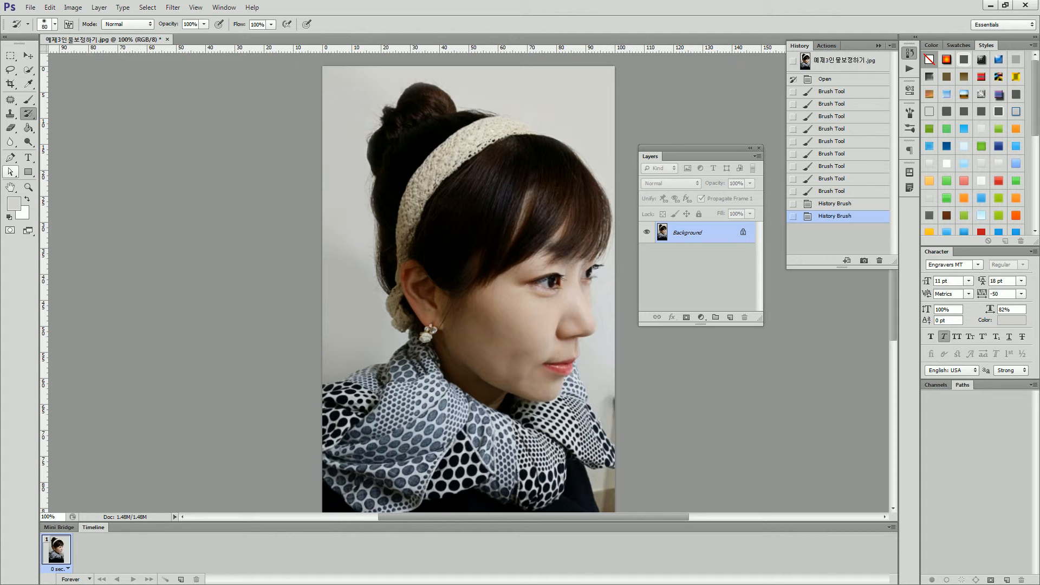
Fill the light gaps in the bangs with neighbouring dark hair using the Clone Stamp.
click(10, 113)
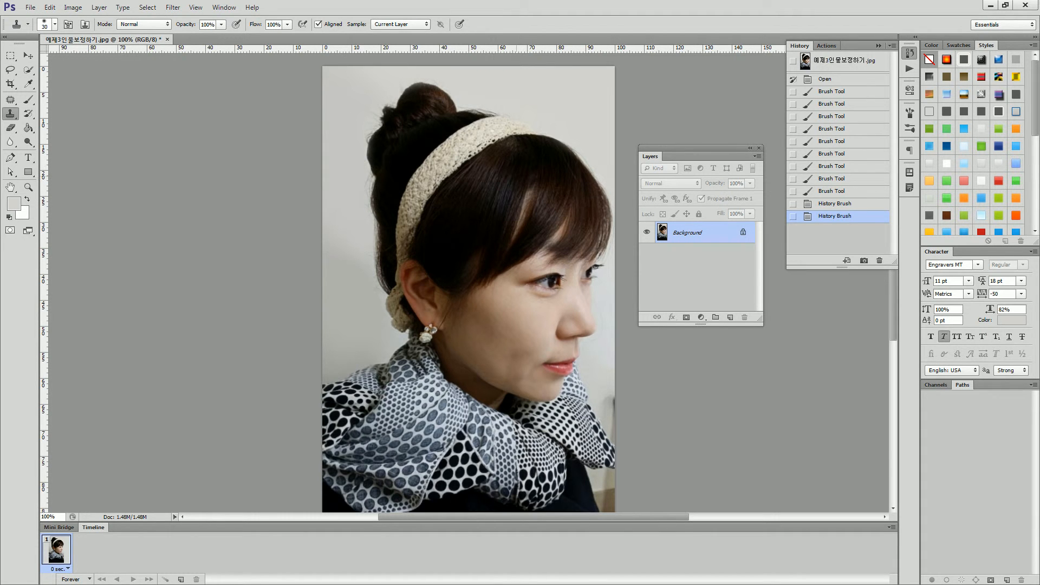
mouse_move(531, 176)
mouse_down()
mouse_move(514, 233)
mouse_move(493, 241)
mouse_up()
drag(568, 198, 558, 239)
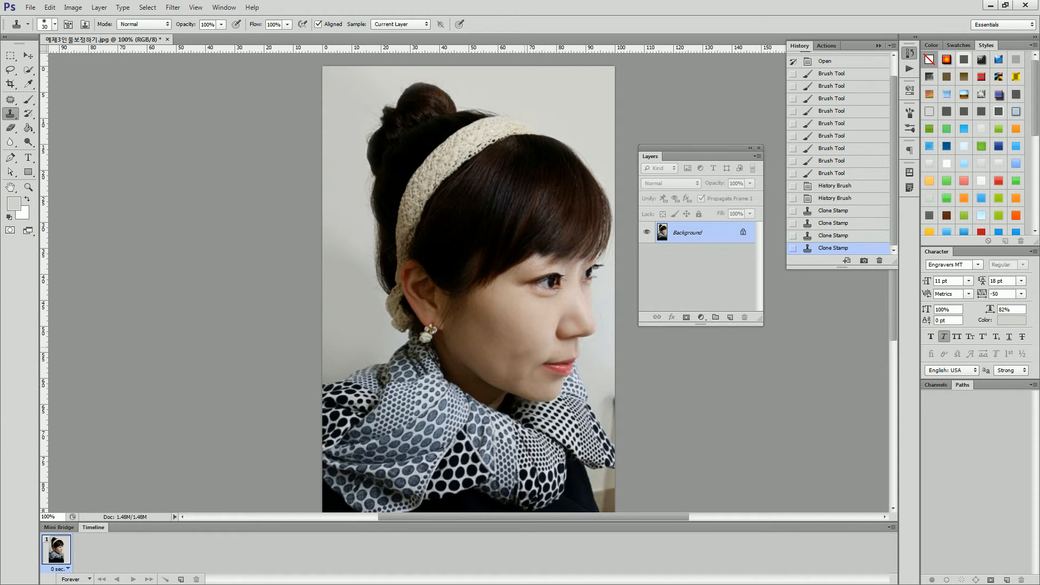
Patch the skin blemishes on the cheek, beside the mouth, above the lips and along the jaw with cleaner nearby skin.
key(b)
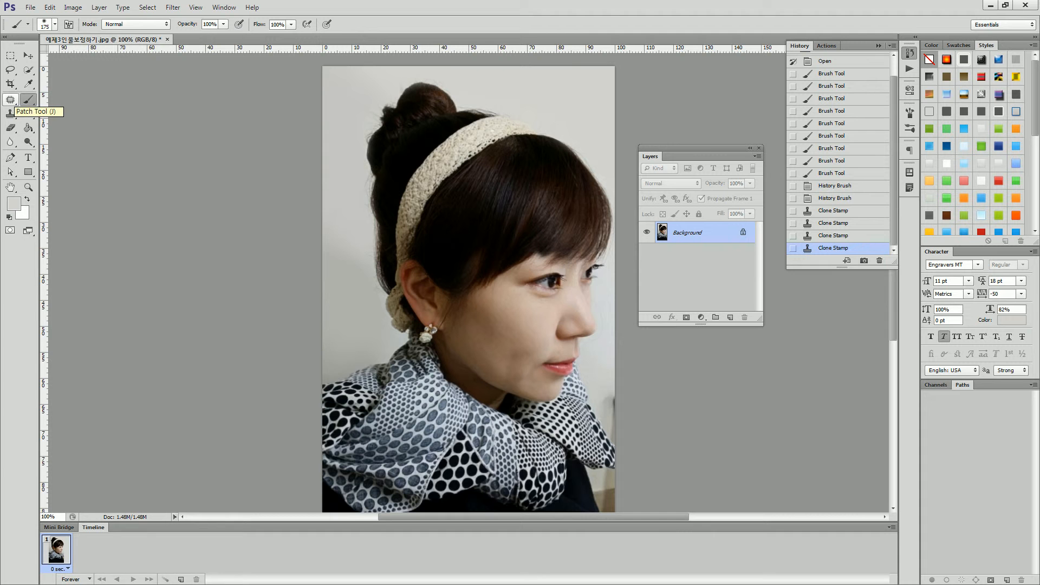
click(11, 100)
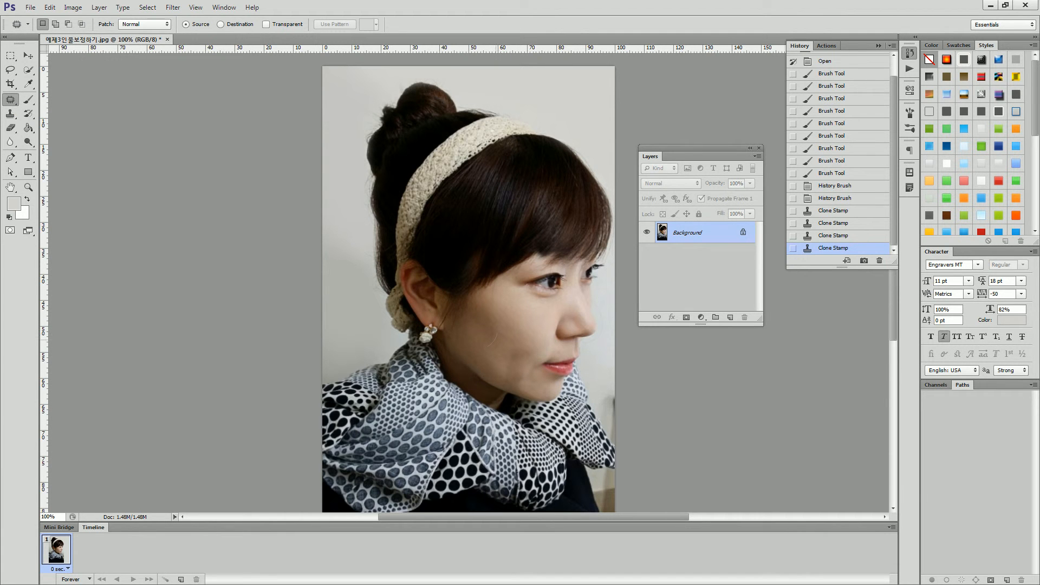
mouse_move(471, 326)
mouse_down()
mouse_move(500, 308)
mouse_move(497, 335)
mouse_move(521, 334)
mouse_up()
key(ctrl+d)
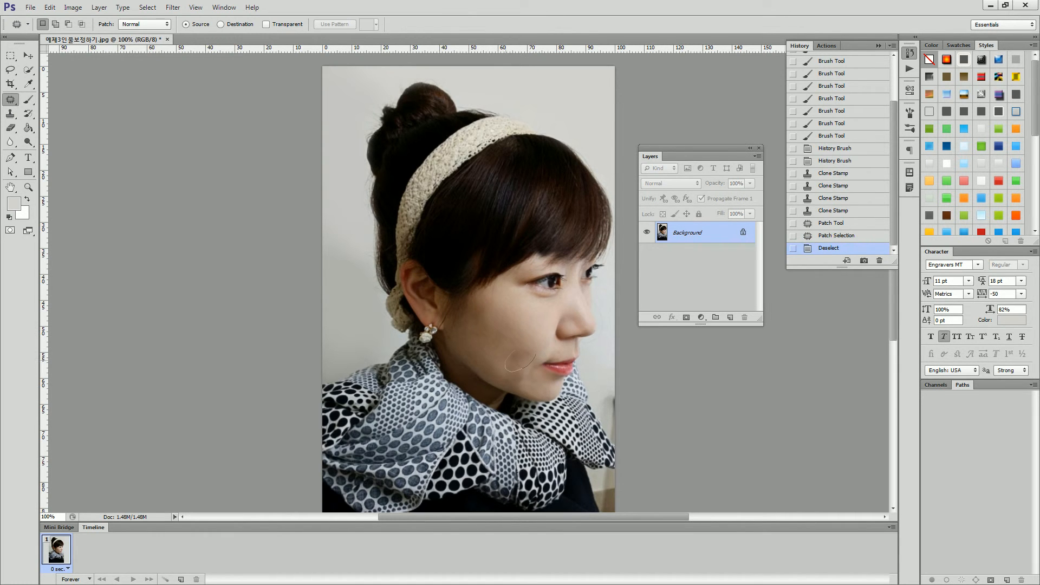
drag(536, 349, 514, 327)
key(ctrl+d)
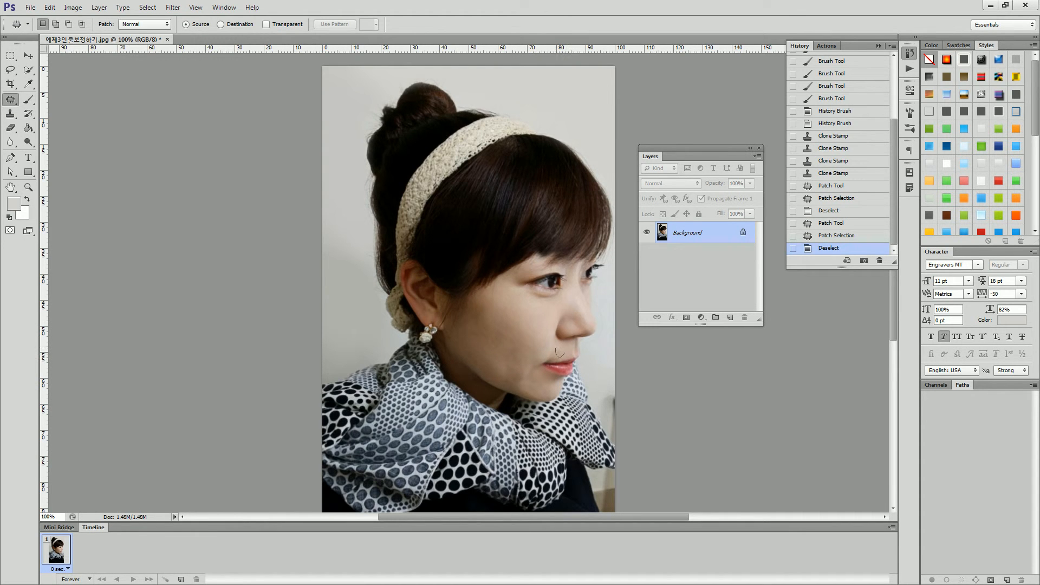
drag(566, 350, 548, 360)
key(ctrl+d)
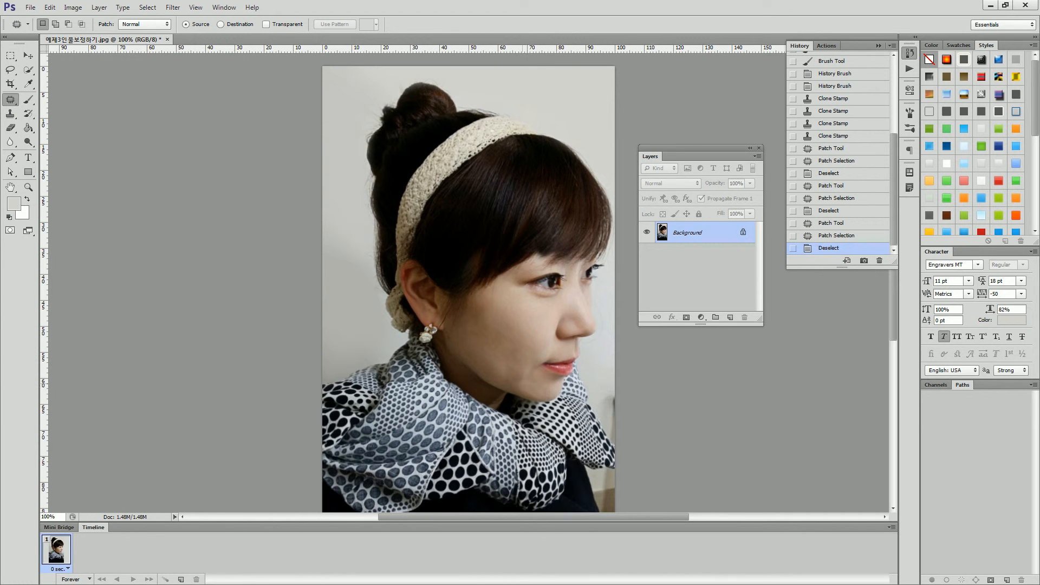
drag(521, 382, 517, 347)
key(ctrl+d)
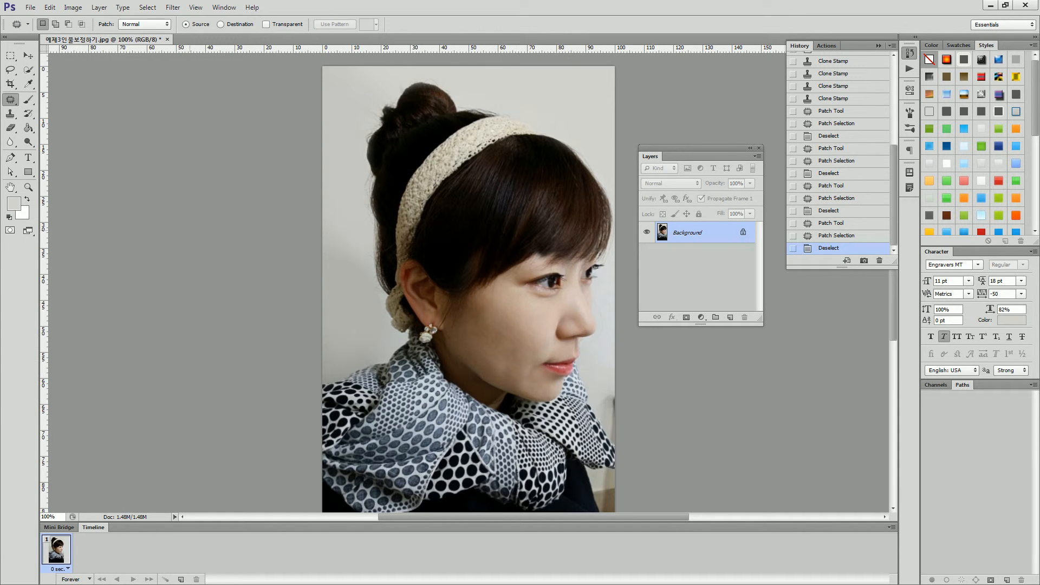
Brighten the cheek and jaw with the Dodge tool using a 150 px soft tip, Midtones range and 15% exposure.
click(28, 142)
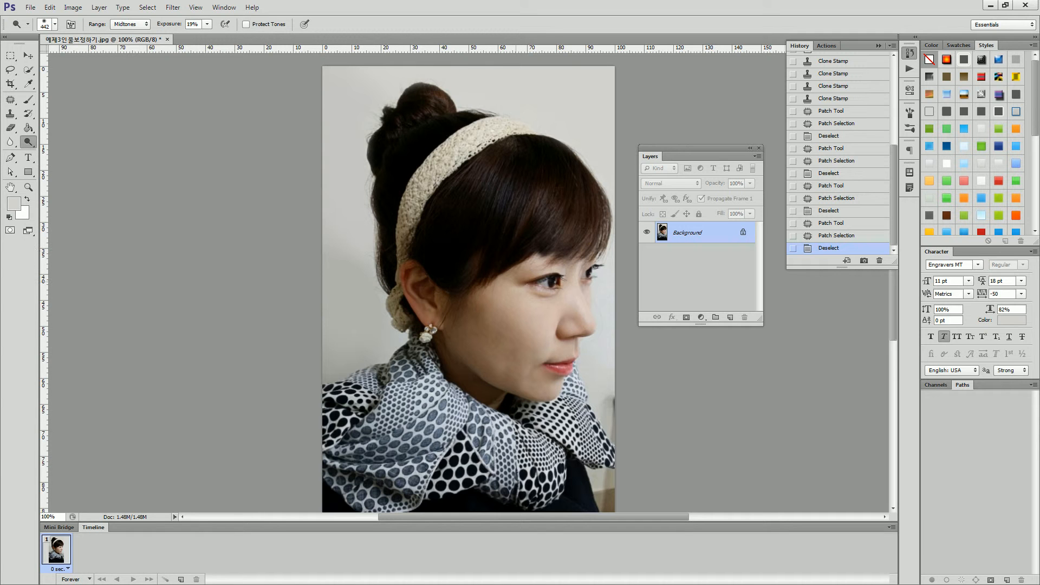
right_click(521, 282)
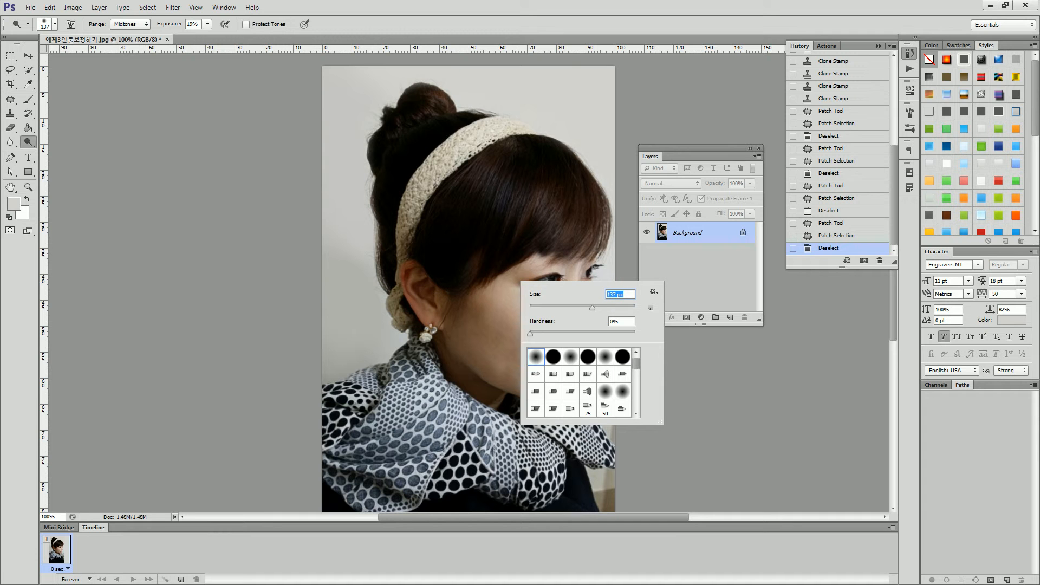
text(150)
key(Return)
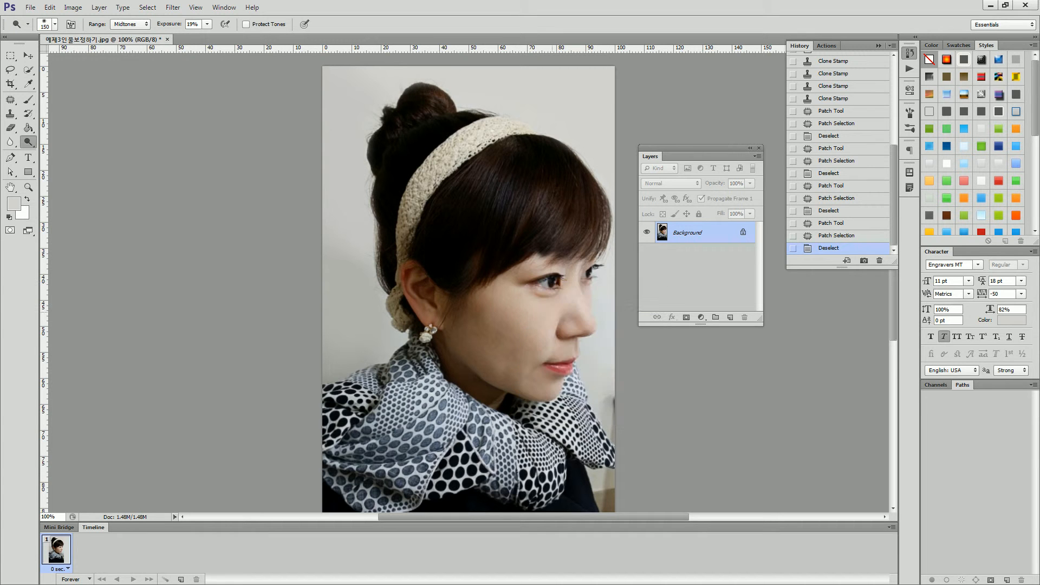
click(207, 24)
text(15)
key(Return)
drag(479, 313, 538, 381)
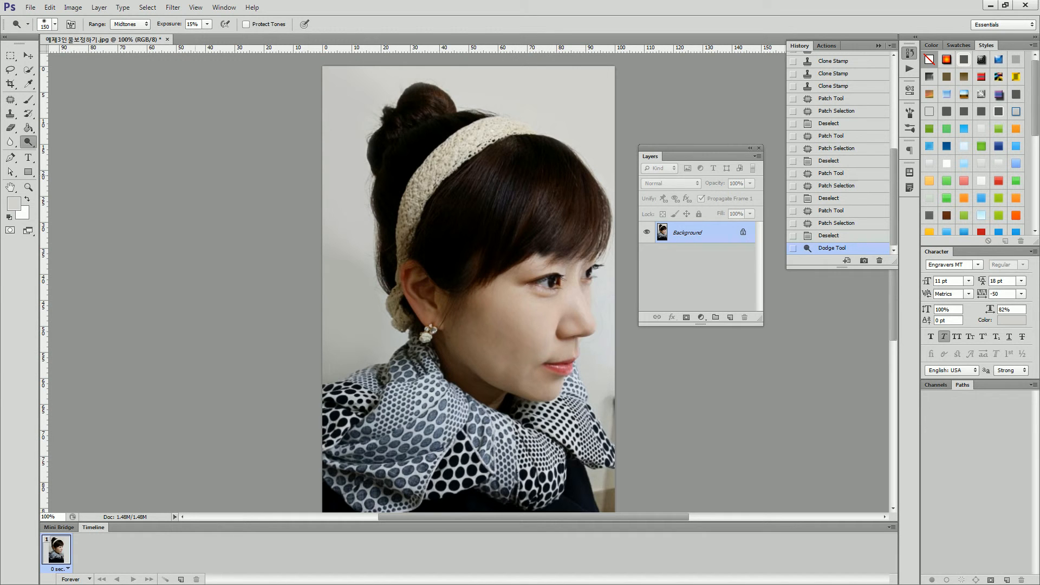
Lasso the cheek and jaw area around the mouth corner and feather the selection by 10 pixels.
click(10, 70)
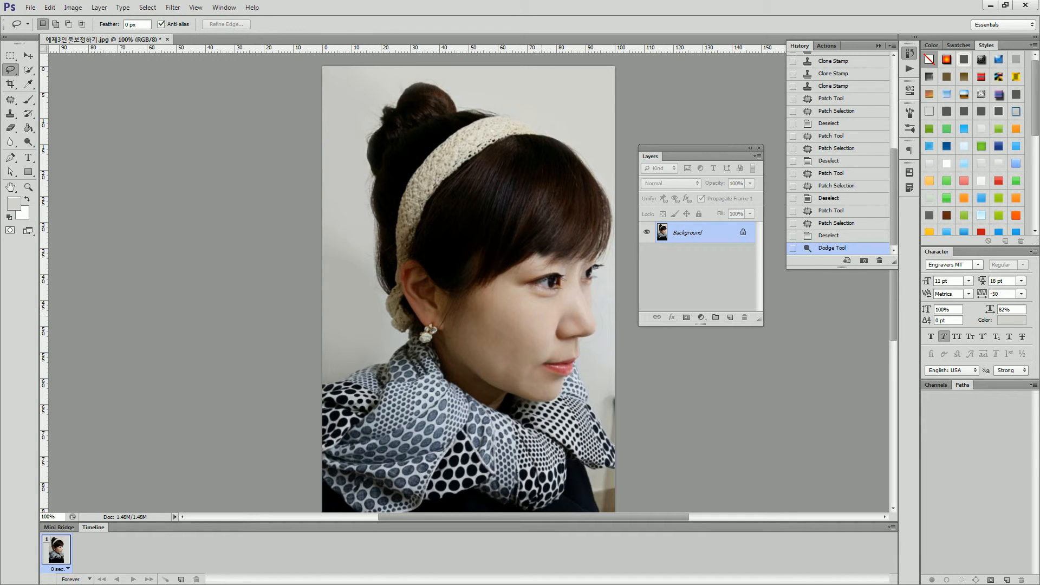
drag(548, 316, 515, 299)
drag(548, 322, 548, 317)
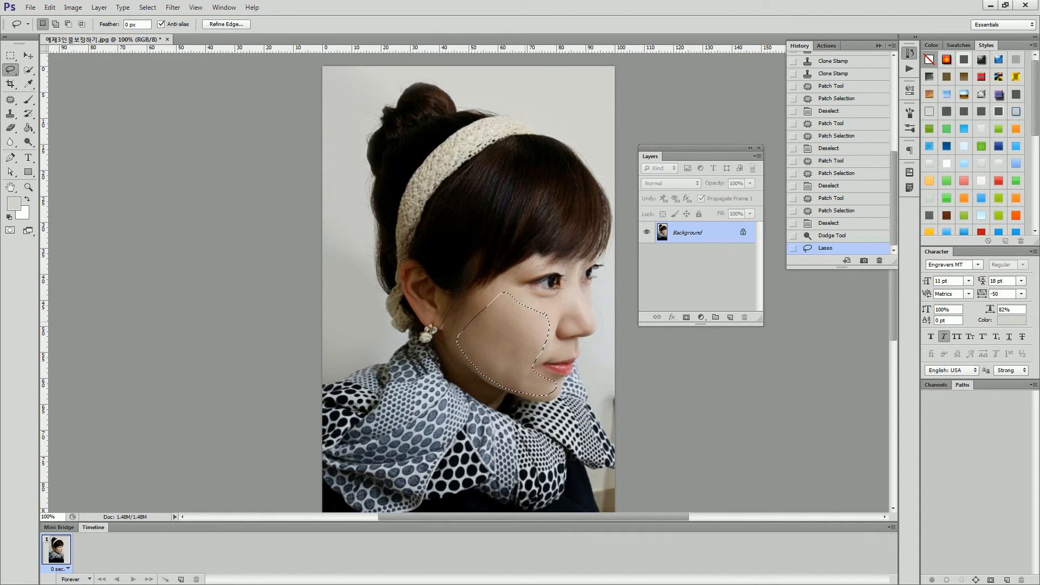
right_click(510, 322)
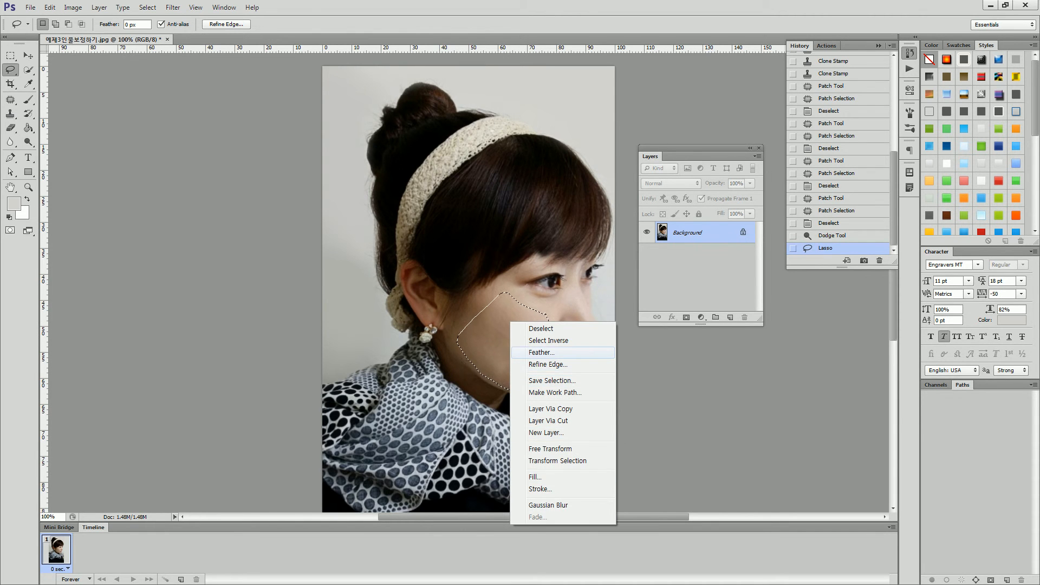
click(542, 353)
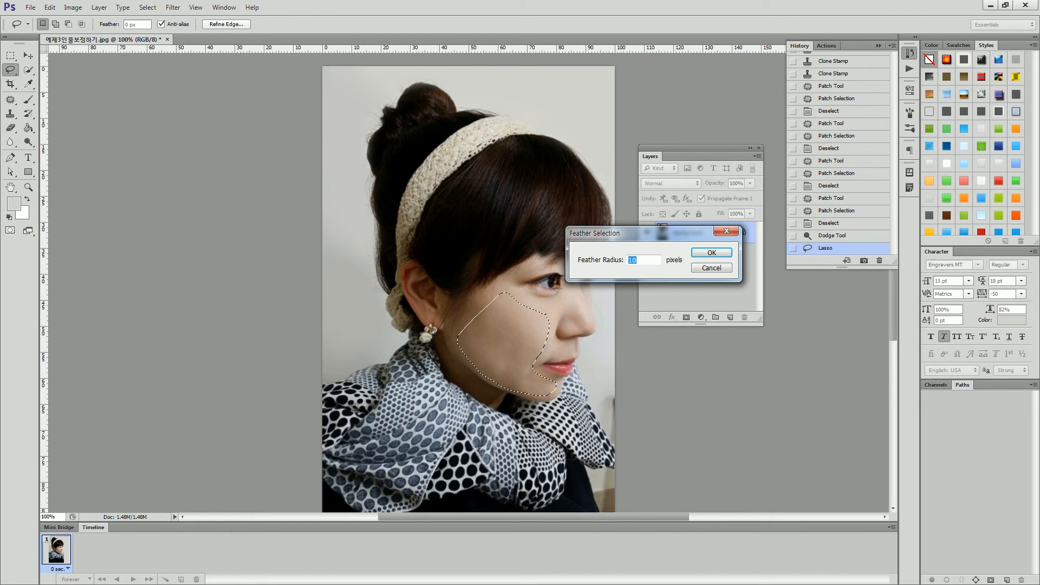
key(Return)
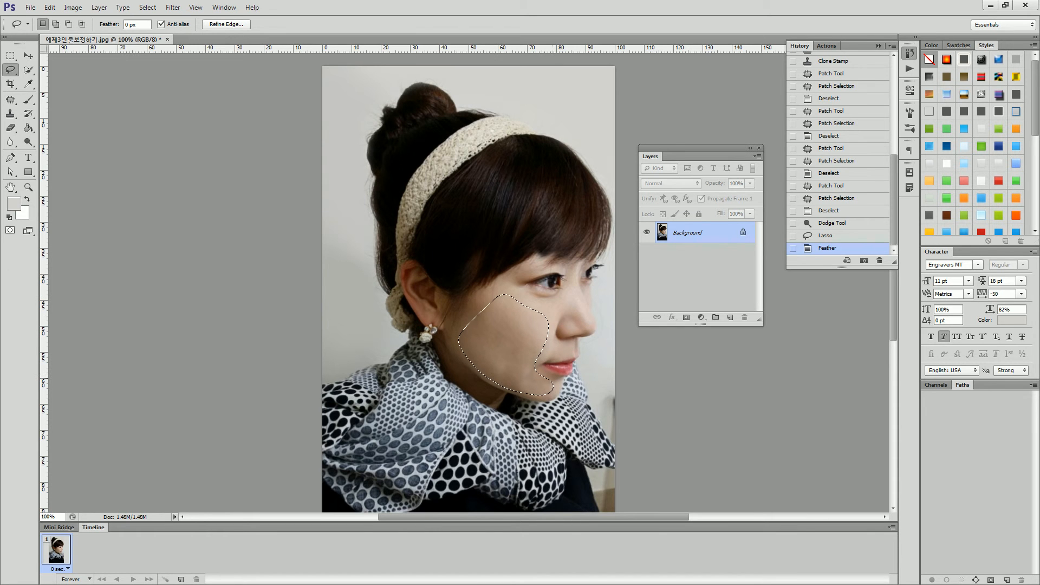
Try a Gaussian Blur with a 3-pixel radius on the feathered cheek selection.
click(172, 7)
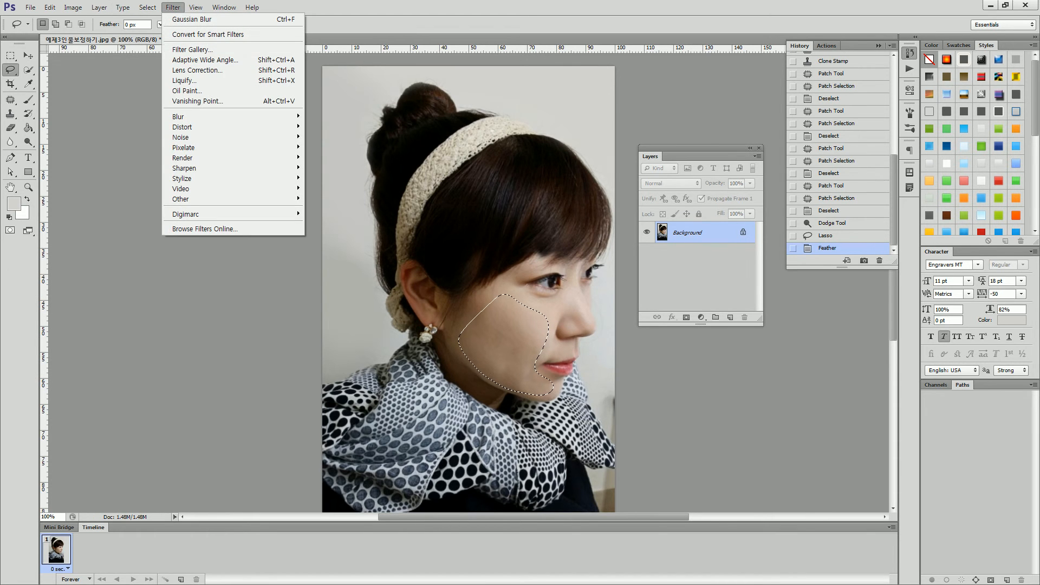
mouse_move(184, 117)
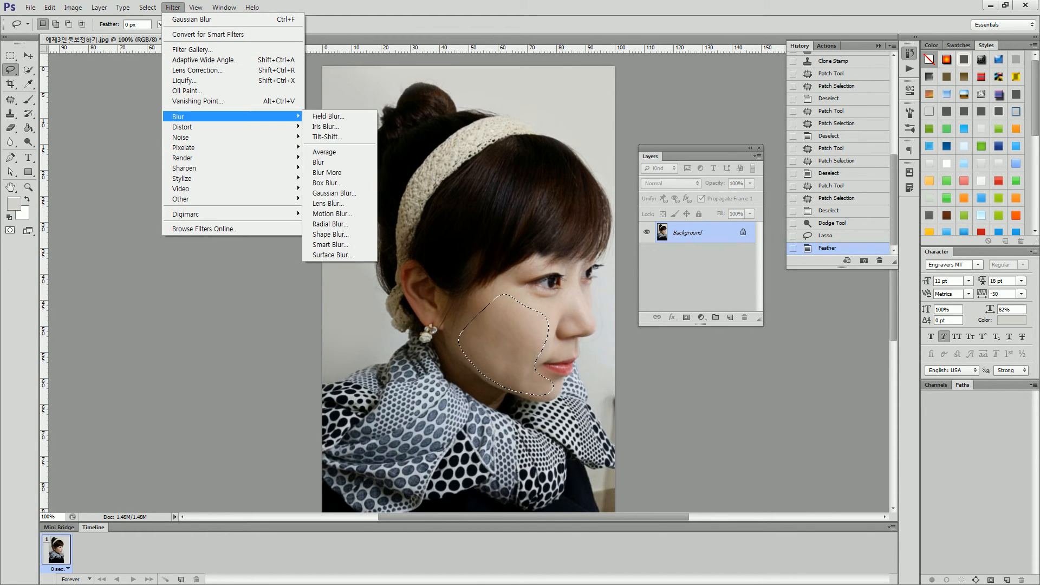
click(337, 193)
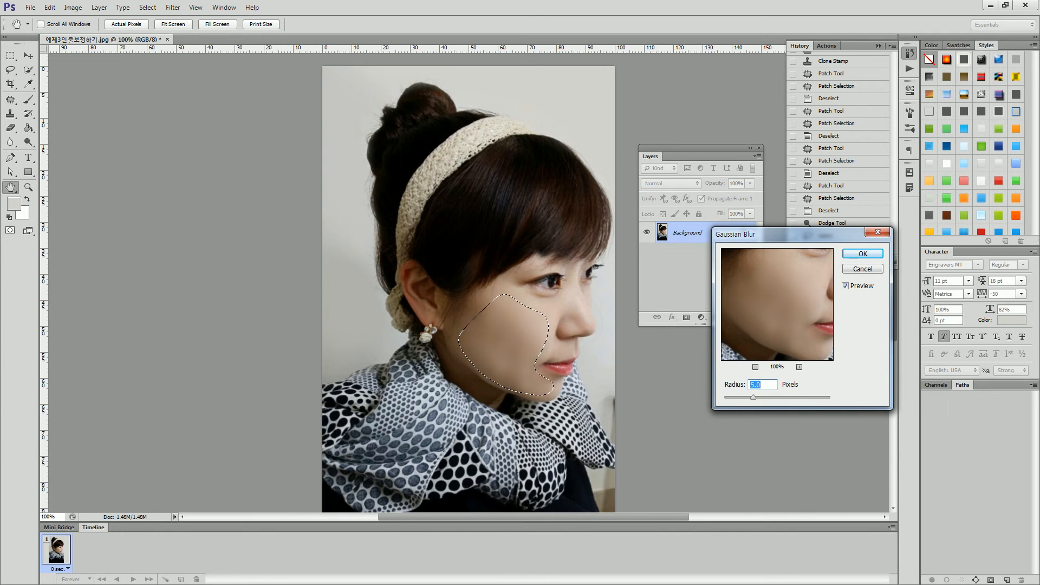
text(3)
key(Tab)
key(Return)
key(ctrl+d)
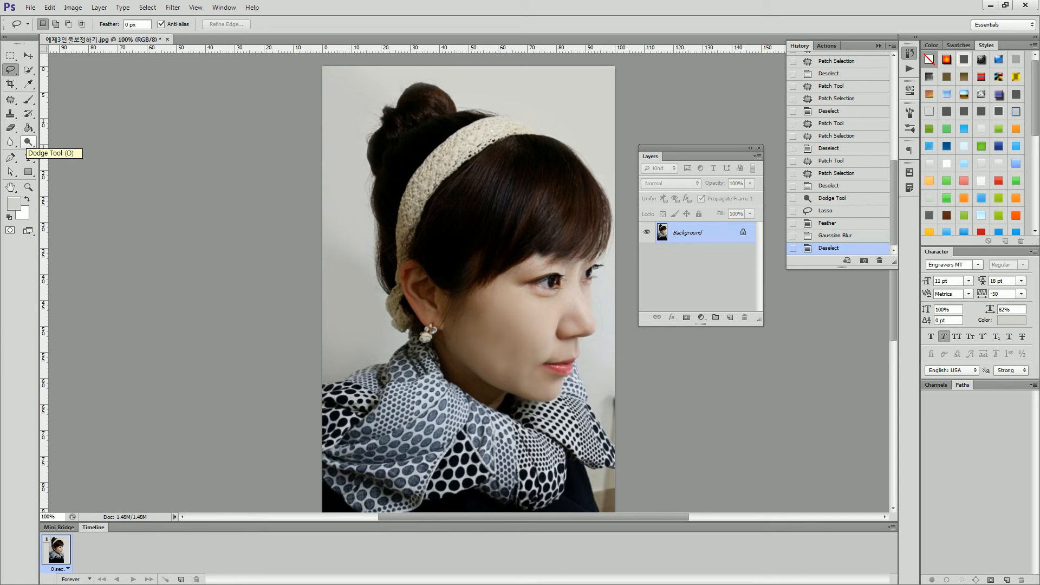
key(ctrl+z)
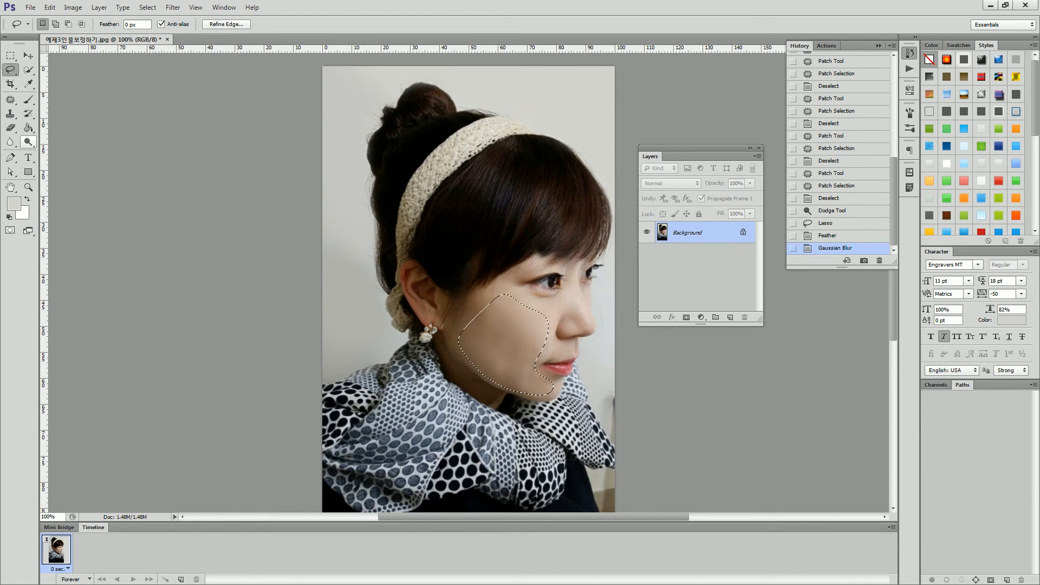
key(ctrl+z)
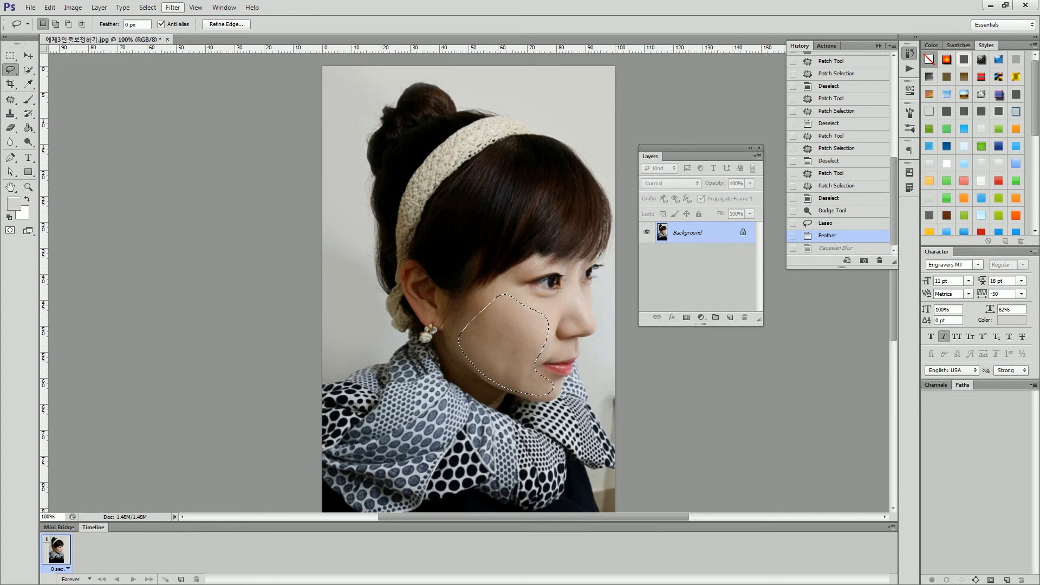
Soften the selected cheek skin with a Gaussian Blur of 2.0 pixels radius and clear the selection.
click(174, 7)
mouse_move(244, 116)
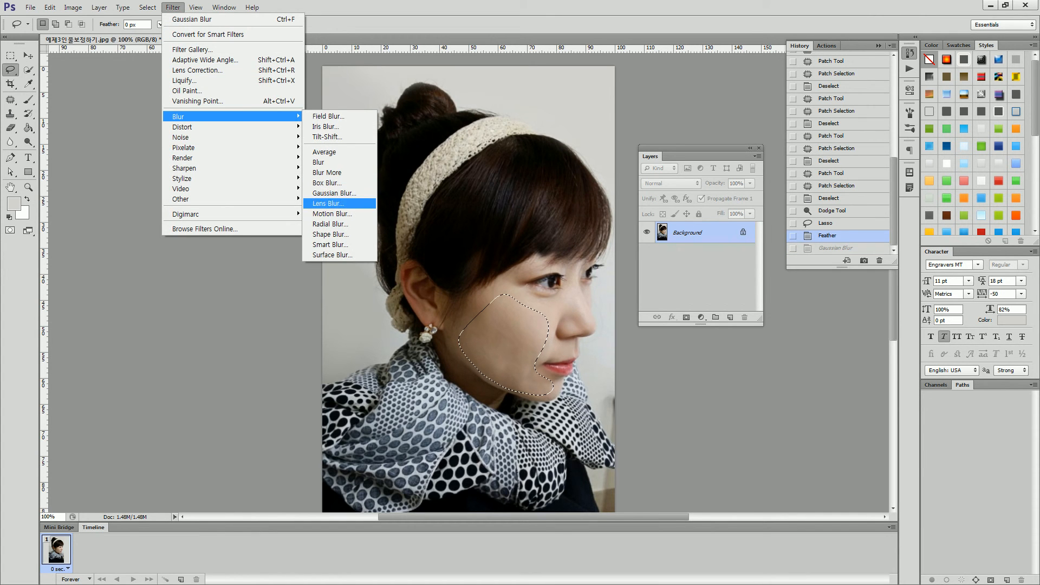
click(334, 193)
text(1.5)
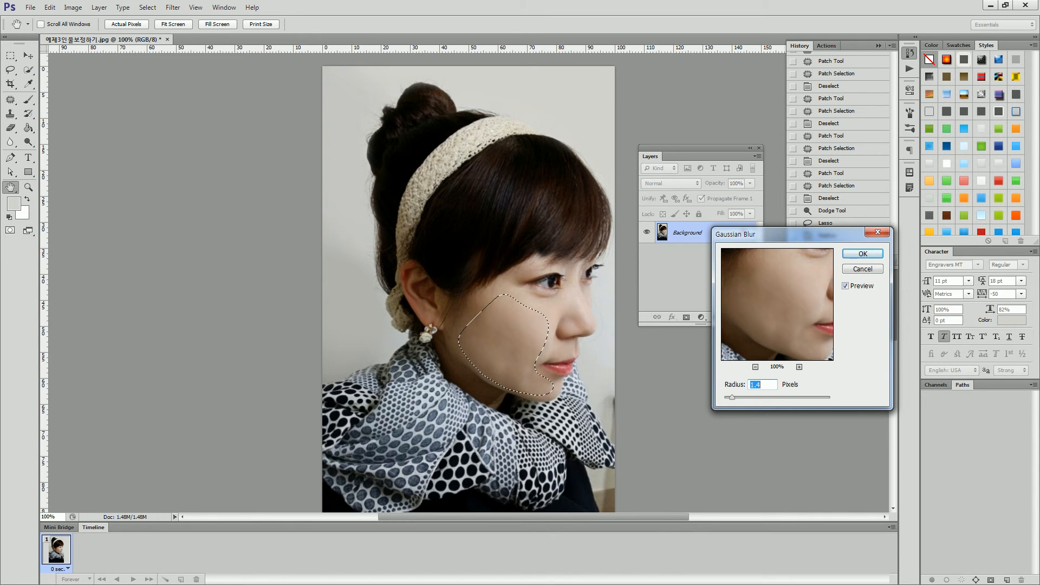
text(2.0)
click(863, 253)
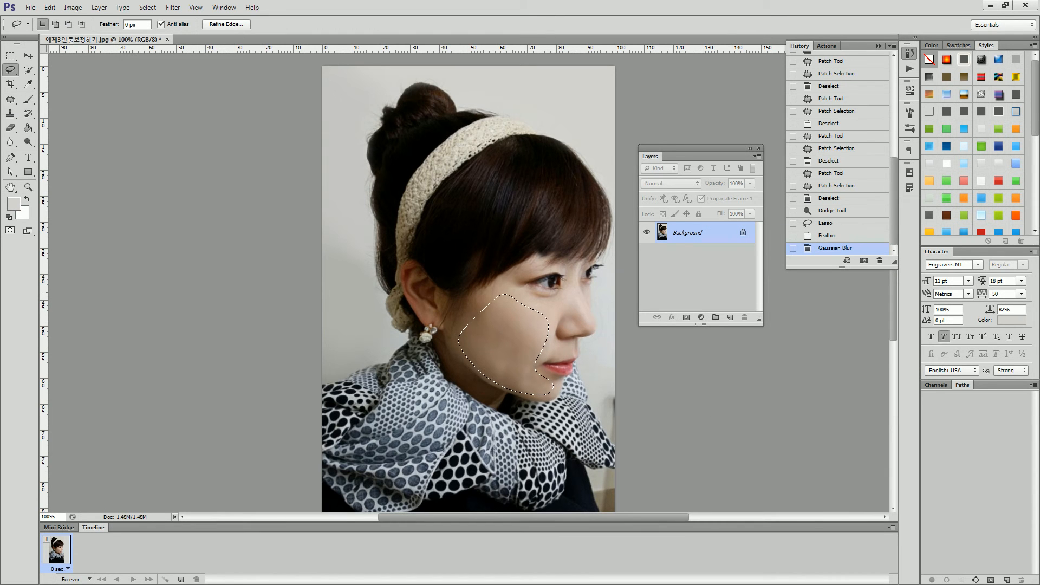
key(ctrl+d)
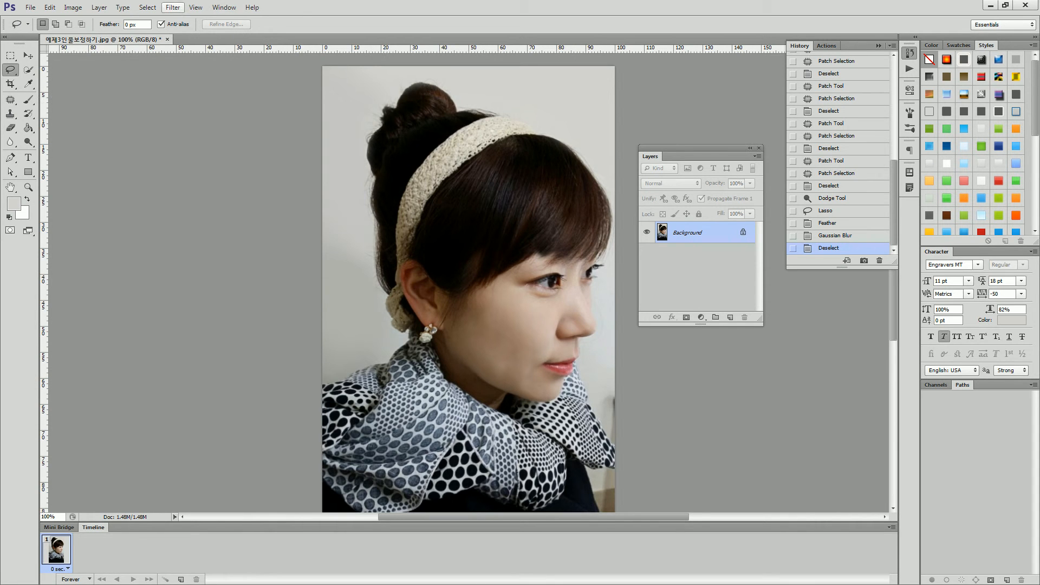
Open Liquify in Advanced Mode and freeze the scarf, clothing and outer background with the Freeze Mask tool at brush size 200.
click(173, 7)
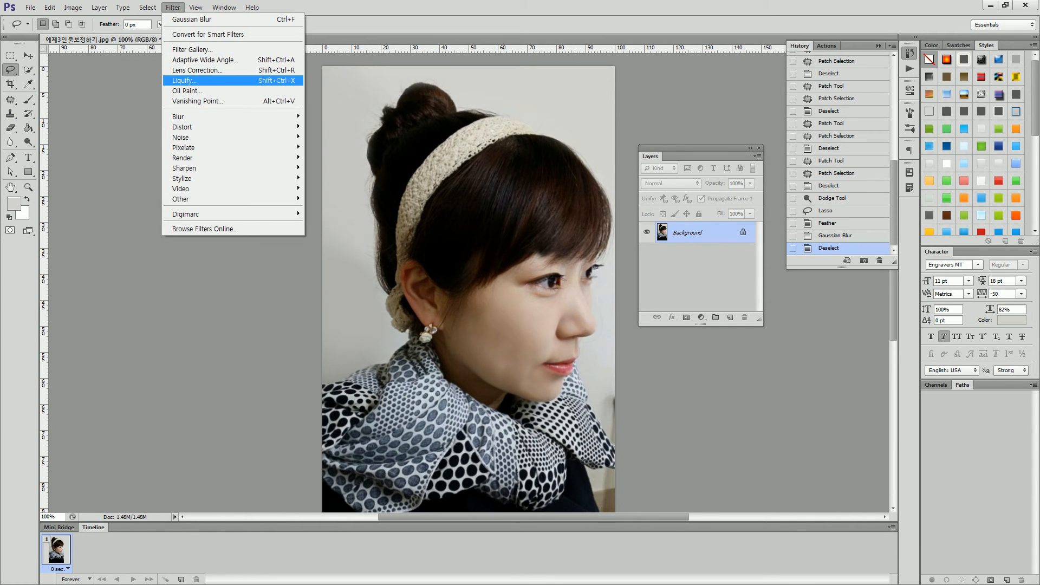
key(Return)
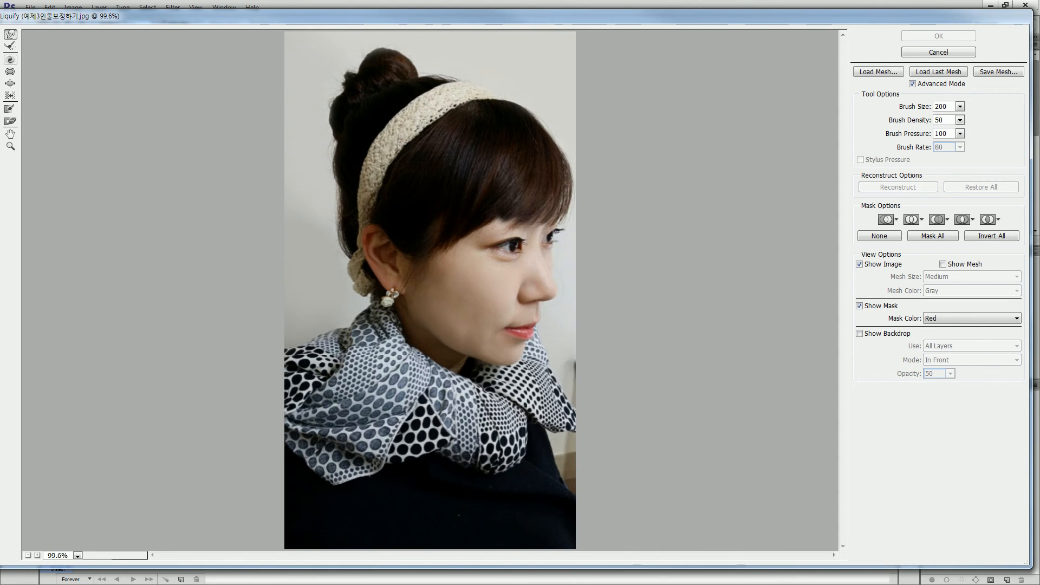
click(10, 108)
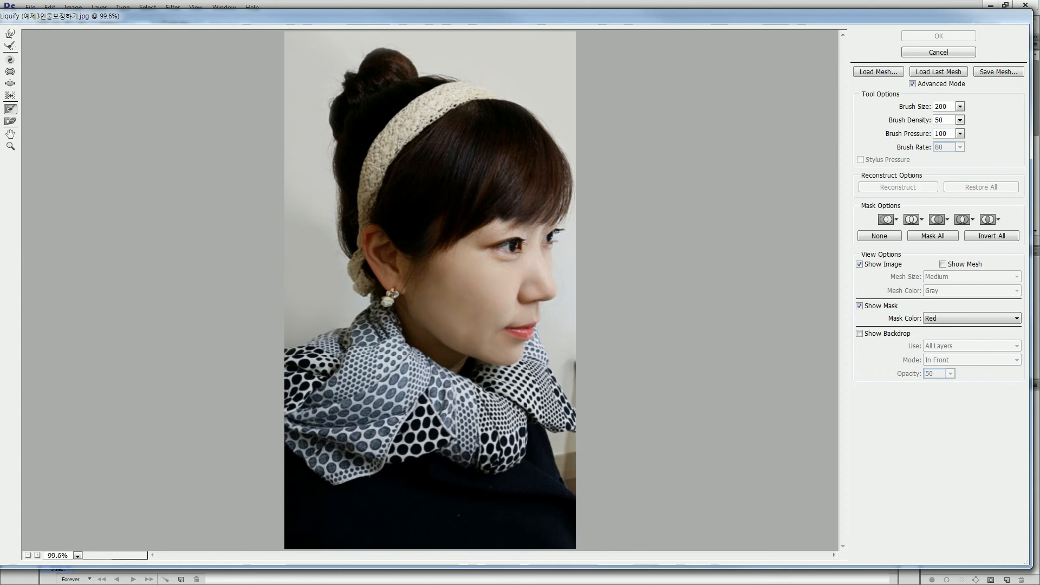
click(913, 83)
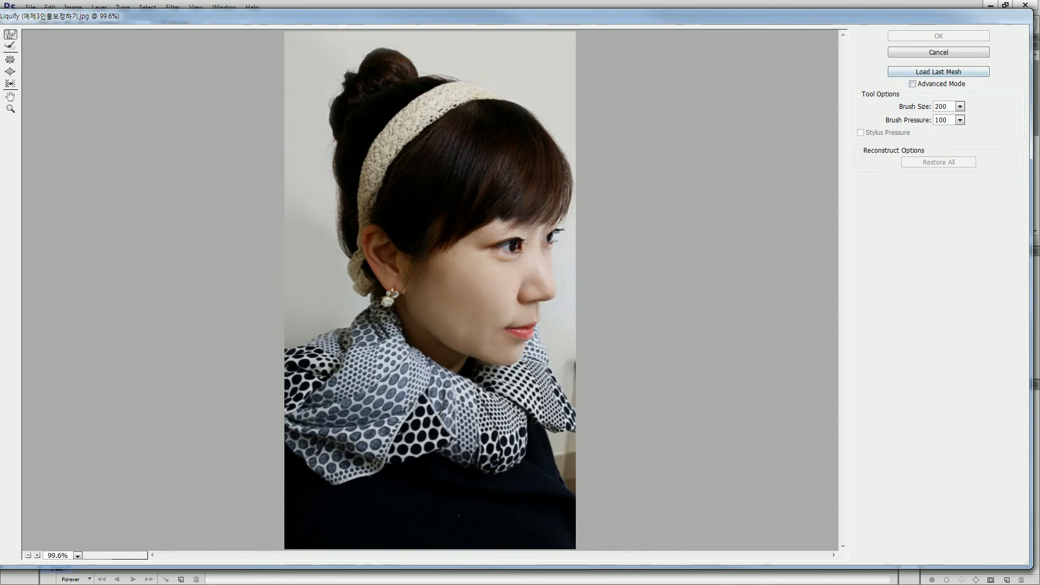
click(912, 84)
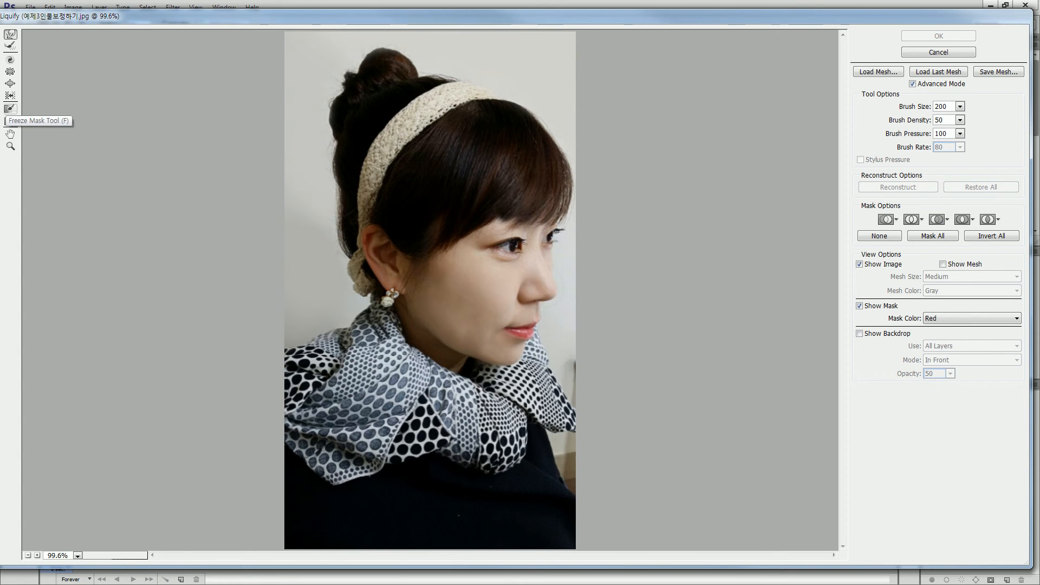
click(10, 109)
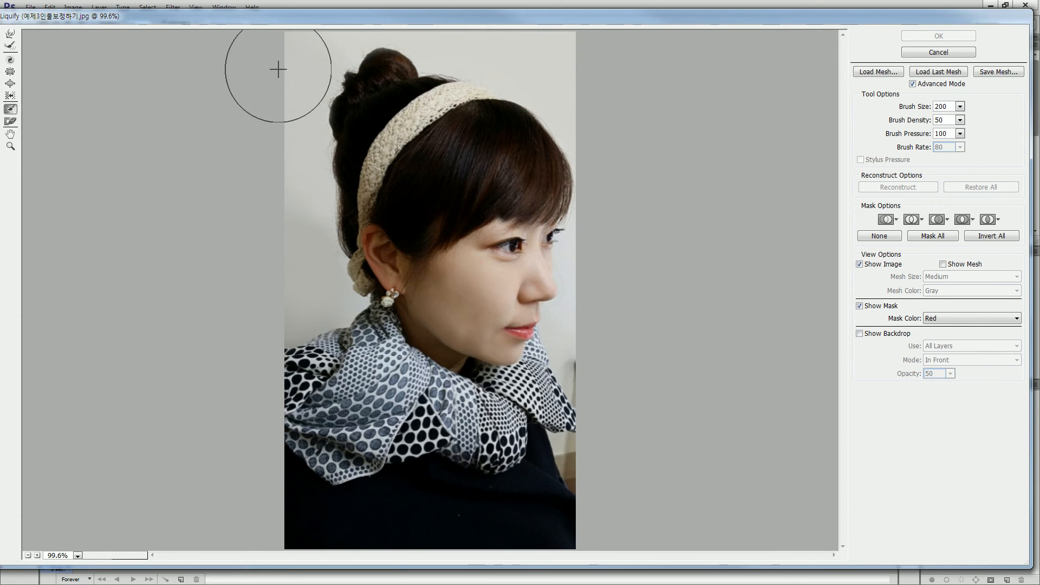
mouse_move(265, 42)
mouse_down()
mouse_move(248, 99)
mouse_move(251, 250)
mouse_move(269, 332)
mouse_move(322, 387)
mouse_move(358, 351)
mouse_move(381, 389)
mouse_move(426, 411)
mouse_move(495, 433)
mouse_move(557, 418)
mouse_move(267, 470)
mouse_move(476, 499)
mouse_move(567, 499)
mouse_move(241, 506)
mouse_move(519, 505)
mouse_up()
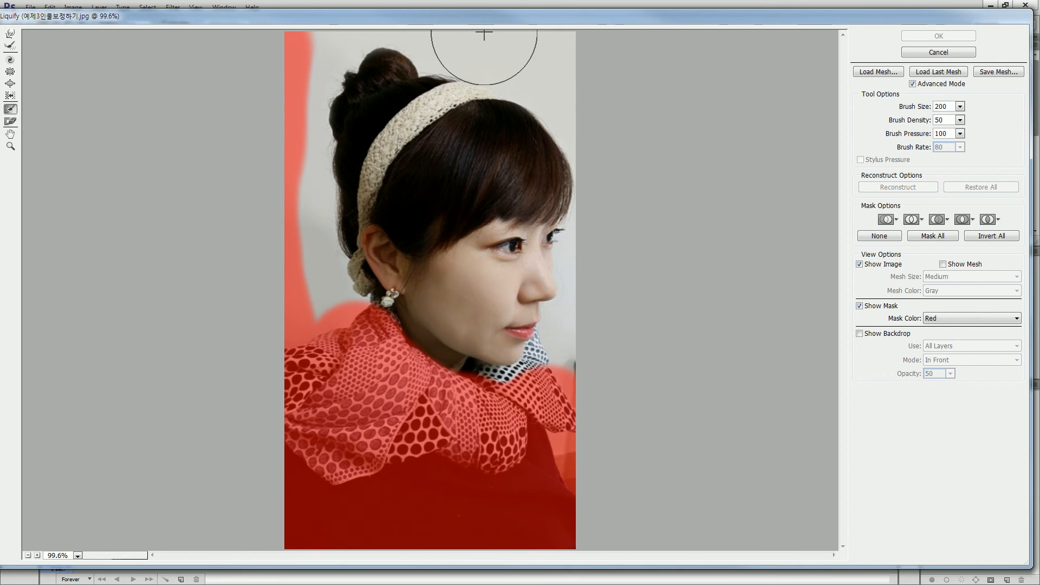
mouse_move(515, 39)
mouse_down()
mouse_move(547, 43)
mouse_move(600, 92)
mouse_up()
drag(622, 286, 602, 378)
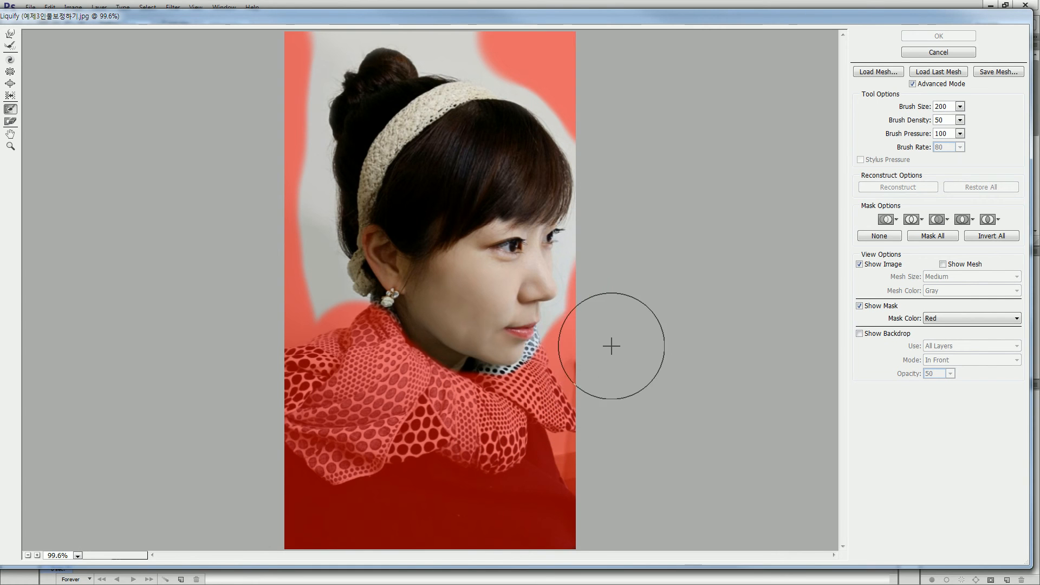
Try pushing the area above the forehead with the Forward Warp tool at brush sizes 600 and 300, and undo both strokes.
click(9, 33)
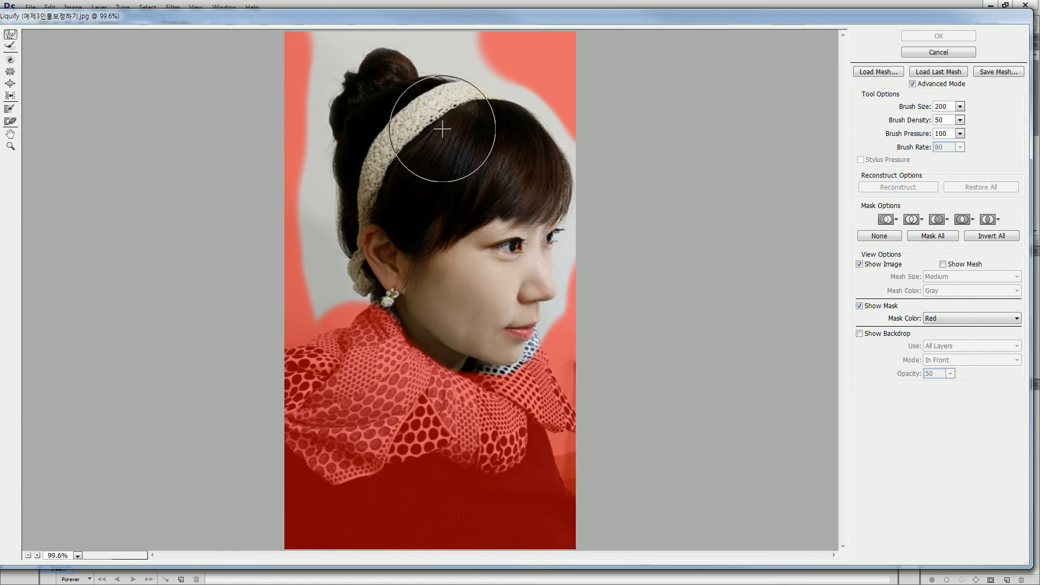
click(960, 106)
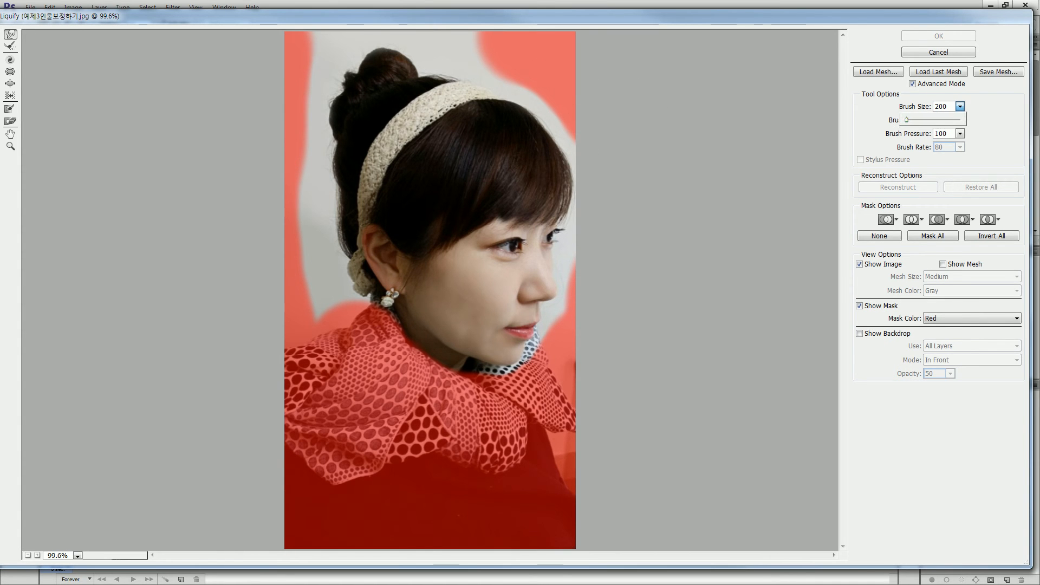
drag(908, 120, 910, 120)
click(947, 107)
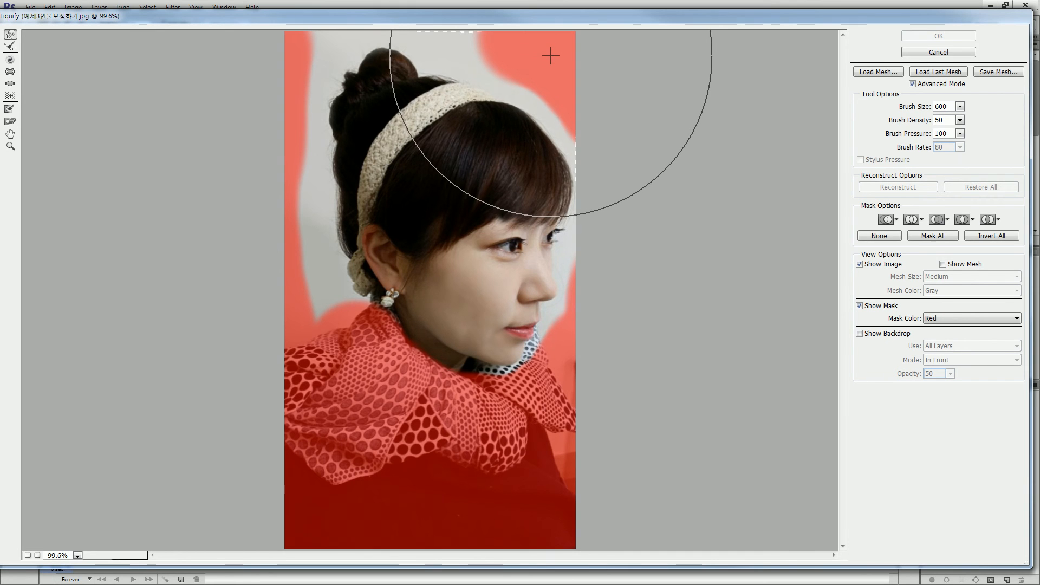
drag(554, 49, 624, 51)
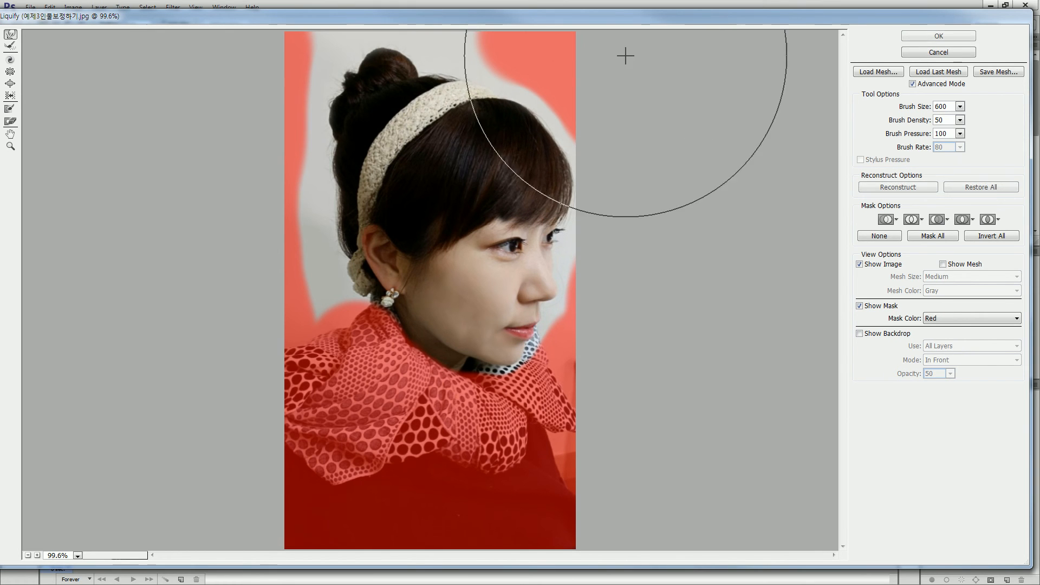
key(ctrl+z)
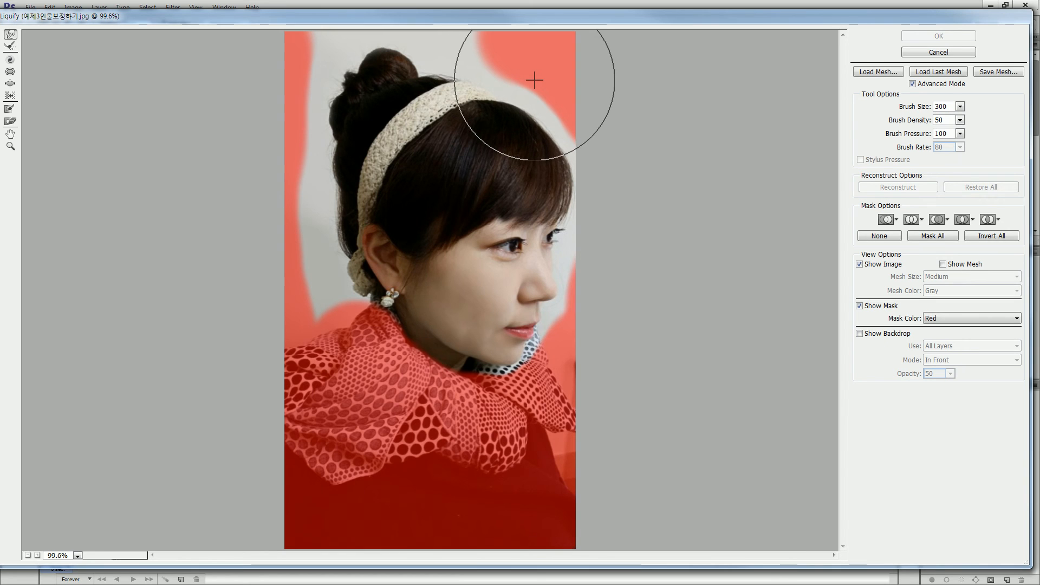
drag(532, 81, 441, 56)
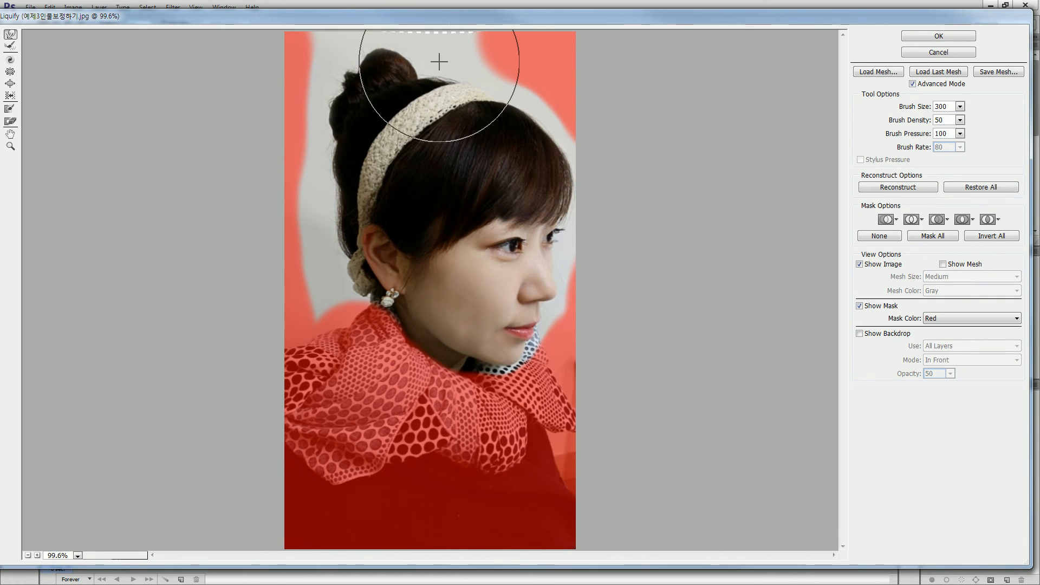
key(ctrl+z)
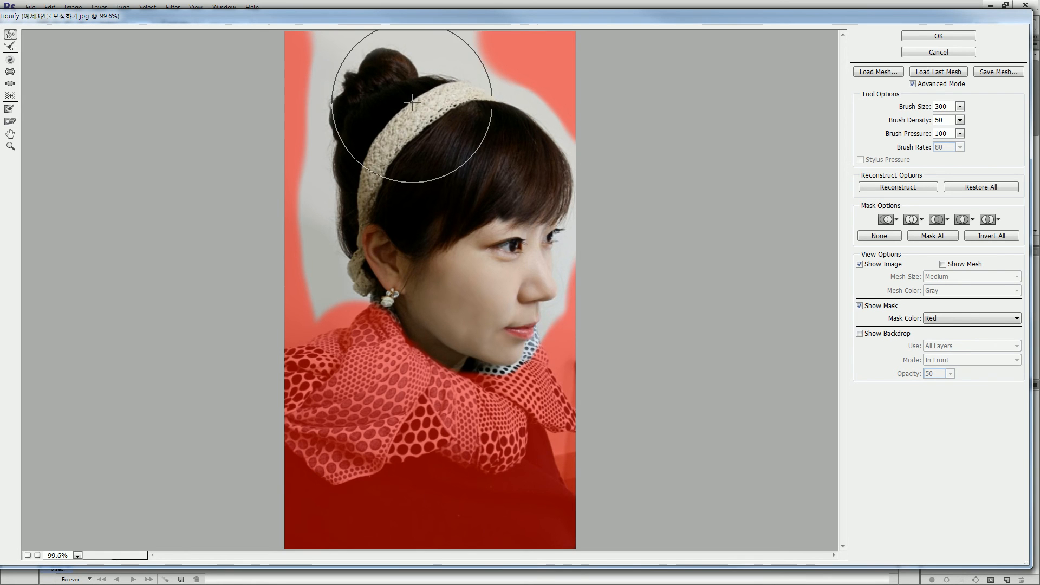
Freeze the background strip along the photo's upper edge with the Freeze Mask tool at brush size 80.
click(9, 109)
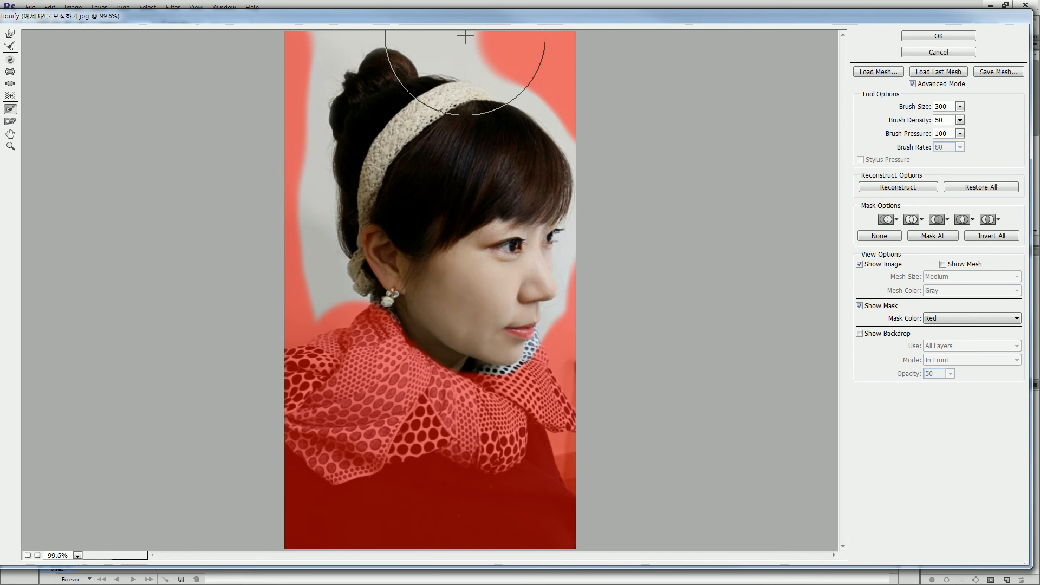
key(bracketleft)
key(bracketleft)
key(bracketleft)
key(bracketleft)
key(bracketleft)
key(bracketleft)
key(bracketleft)
key(bracketleft)
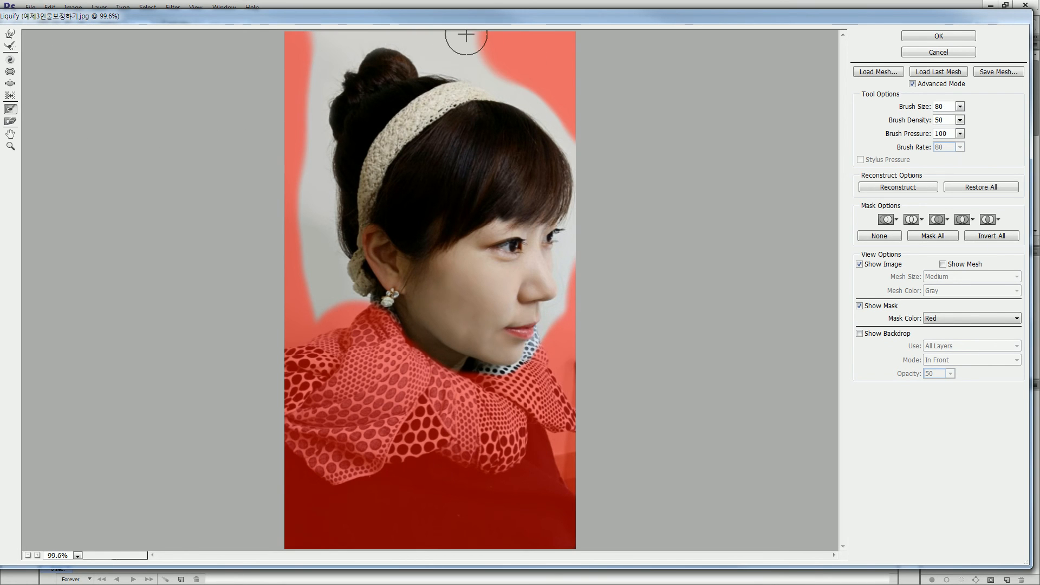
drag(471, 34, 401, 16)
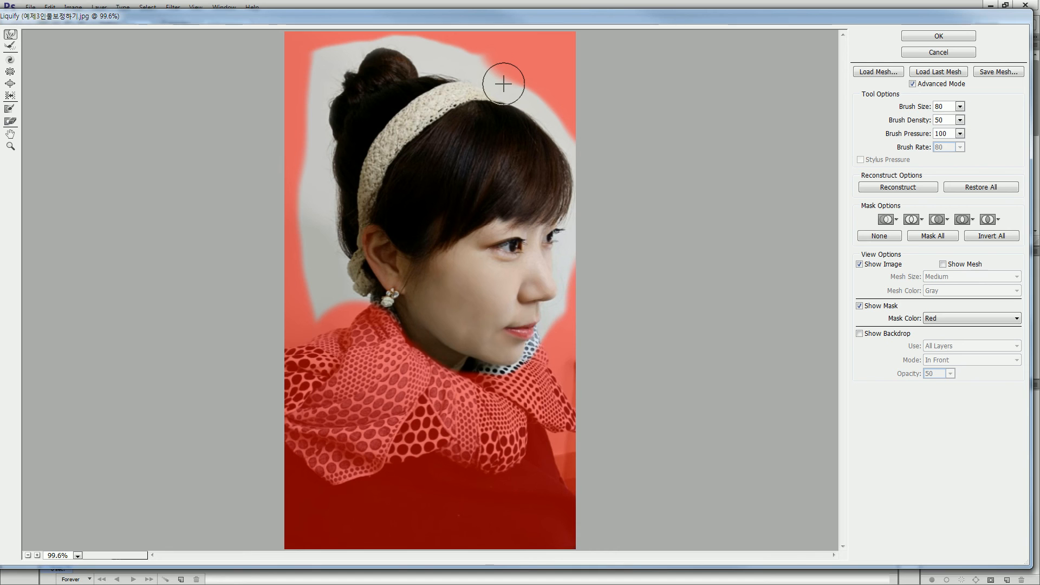
Reshape the hair outline, back of the head and jaw with the Forward Warp tool at brush sizes 200 and 250.
key(bracketright)
key(bracketright)
key(bracketright)
key(bracketright)
key(bracketright)
key(bracketright)
key(bracketright)
key(bracketright)
key(bracketright)
key(bracketright)
key(bracketright)
key(bracketright)
key(bracketright)
key(bracketright)
key(bracketright)
key(bracketright)
key(bracketright)
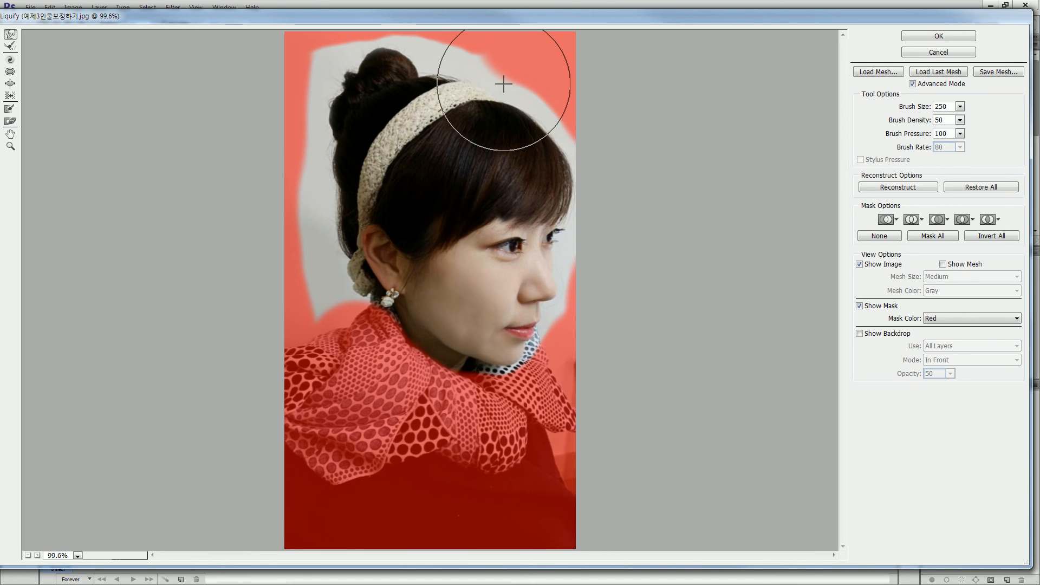
key(bracketleft)
key(bracketleft)
key(bracketleft)
key(bracketleft)
key(bracketleft)
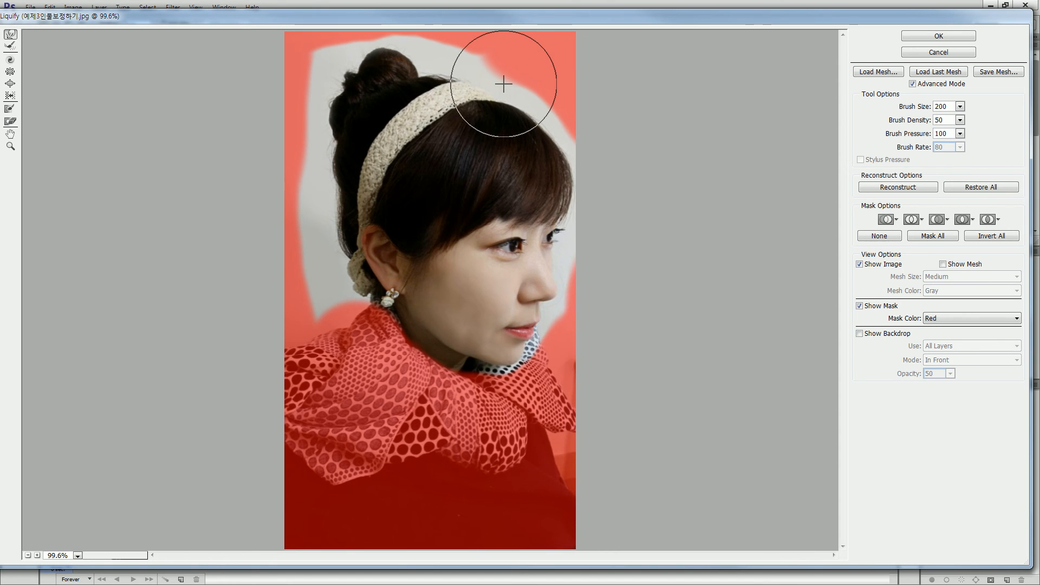
mouse_move(499, 81)
mouse_down()
mouse_move(544, 79)
mouse_move(568, 99)
mouse_up()
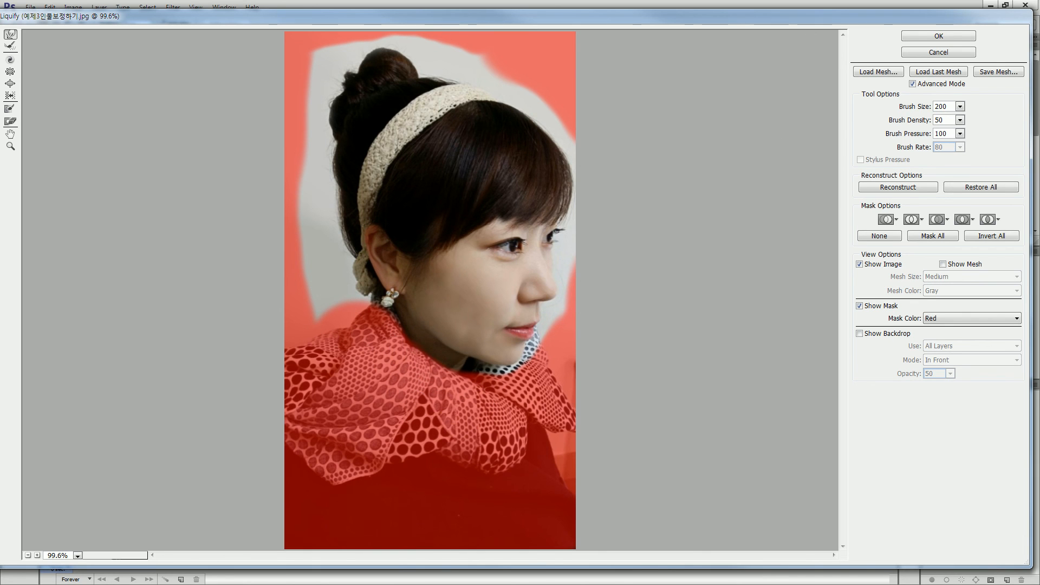
text(25)
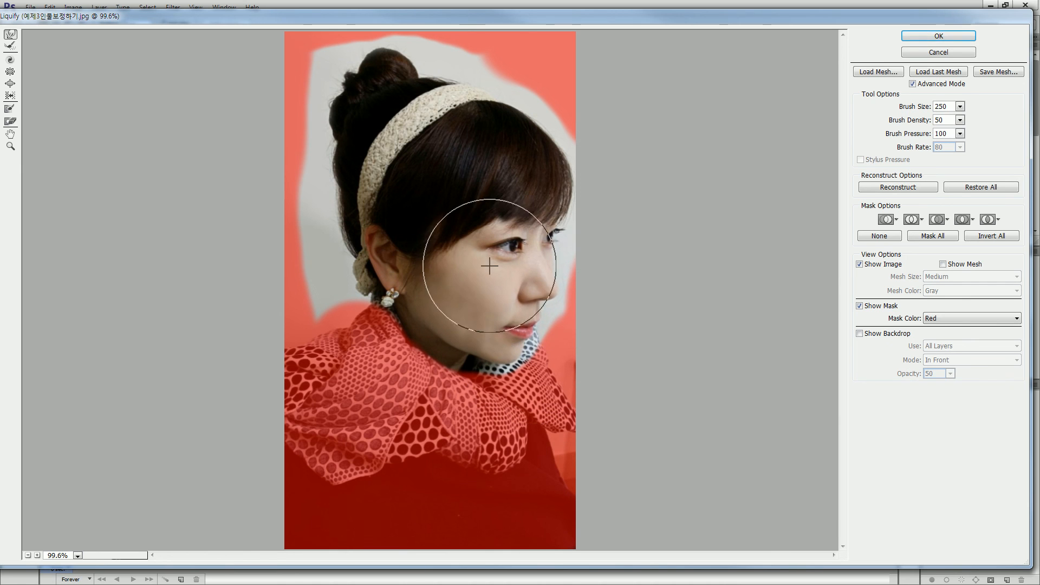
Try Forward Warp brush sizes of 20, 1051 and 200.
click(960, 106)
click(942, 107)
text(20)
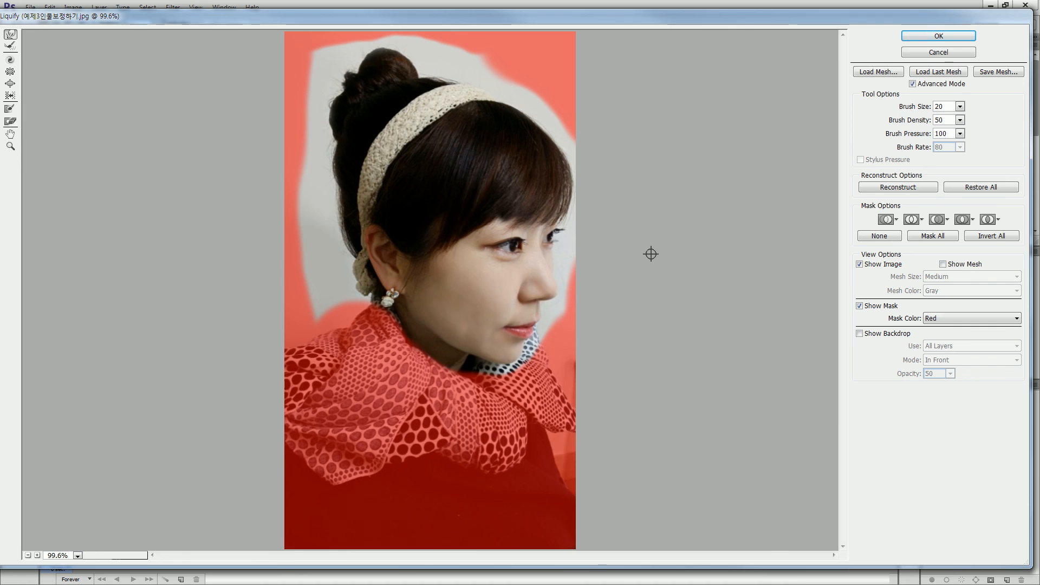
click(960, 106)
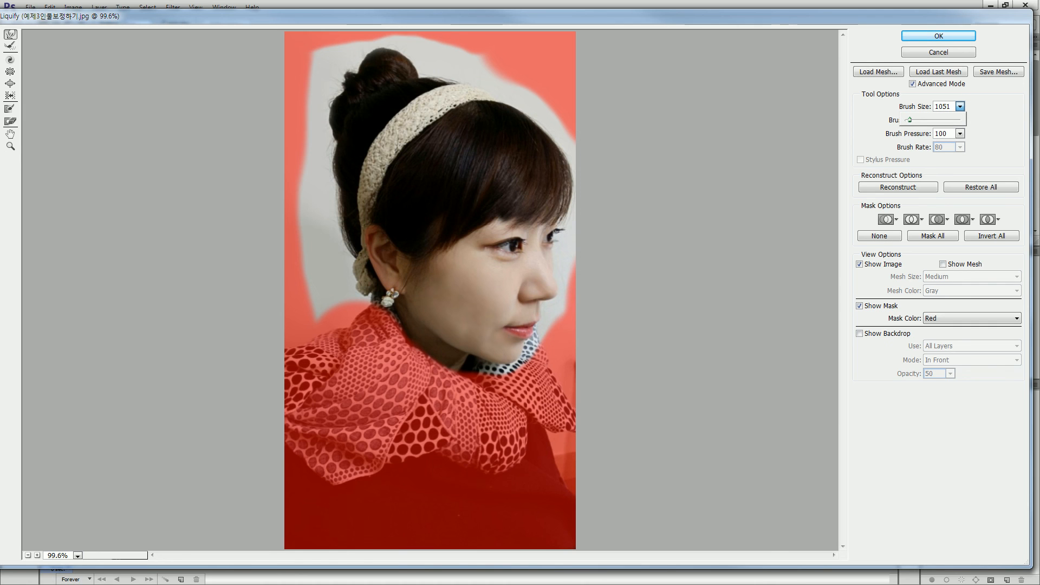
click(943, 107)
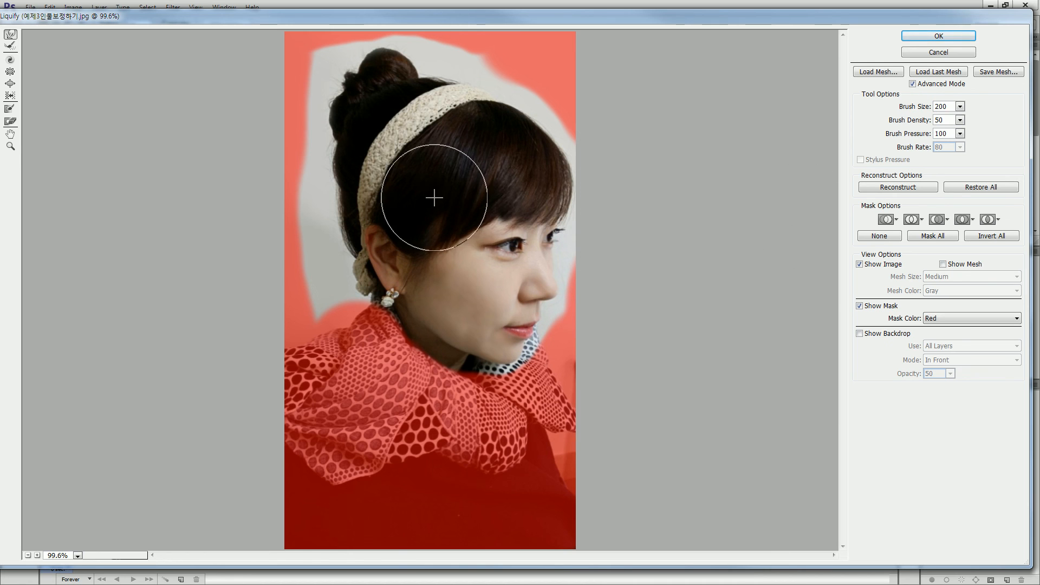
Nudge the upper lids of both eyes with the Forward Warp tool at brush size 100 and apply Liquify.
key(bracketleft)
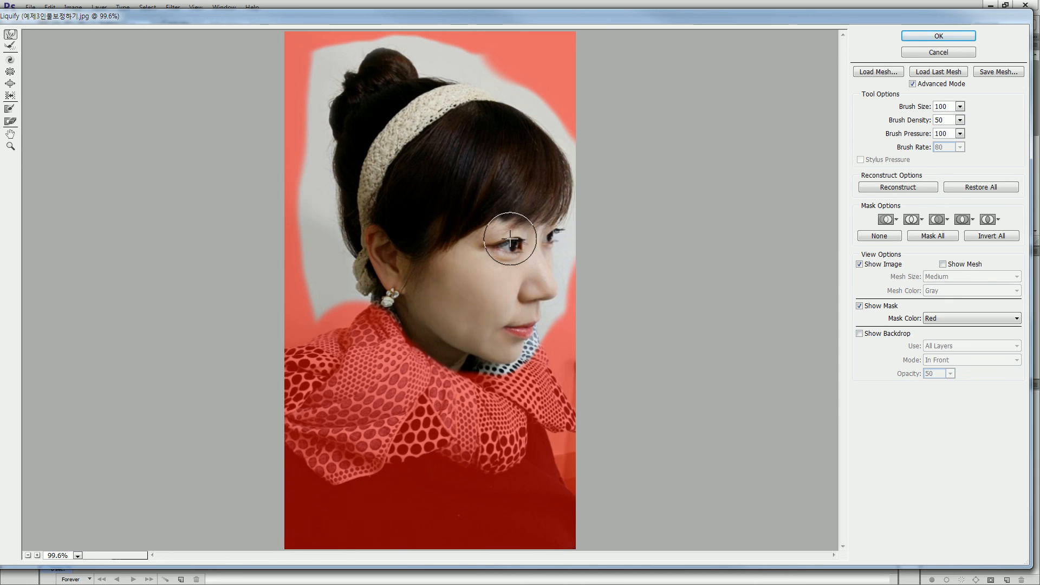
drag(510, 238, 510, 236)
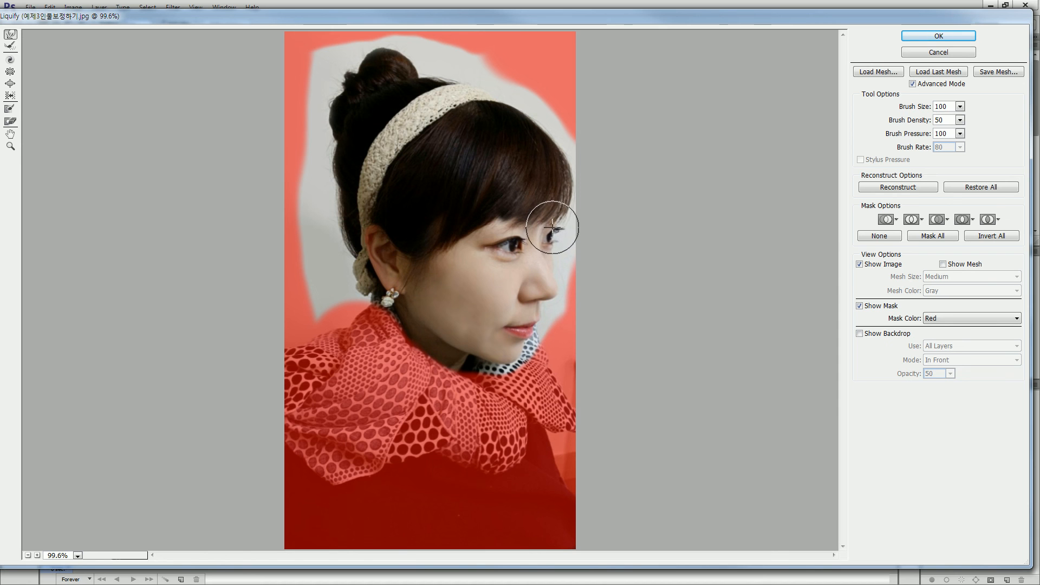
key(Return)
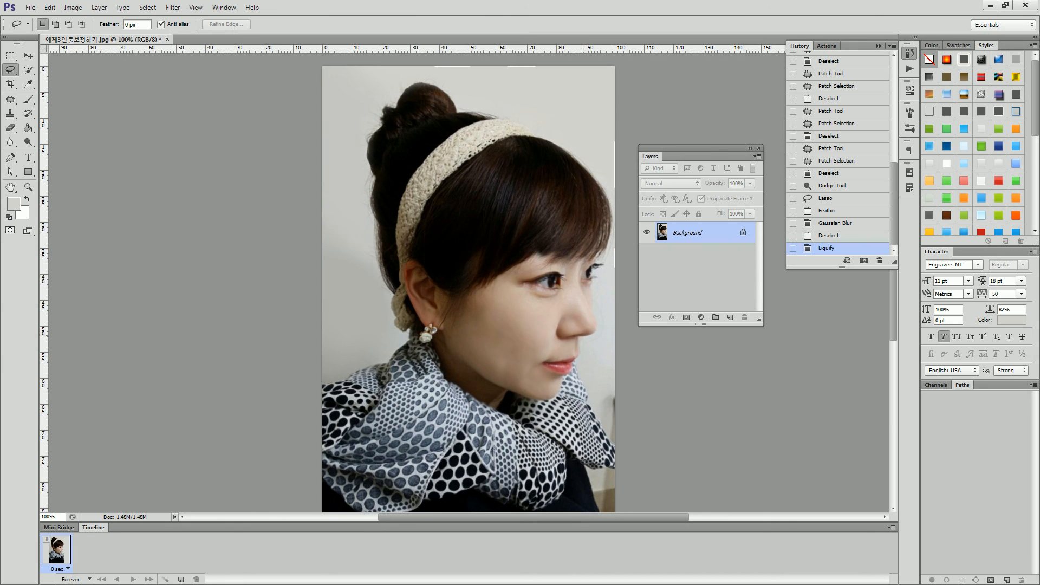
Compare the portrait before and after the Liquify edit by repeatedly undoing and redoing it.
key(ctrl+z)
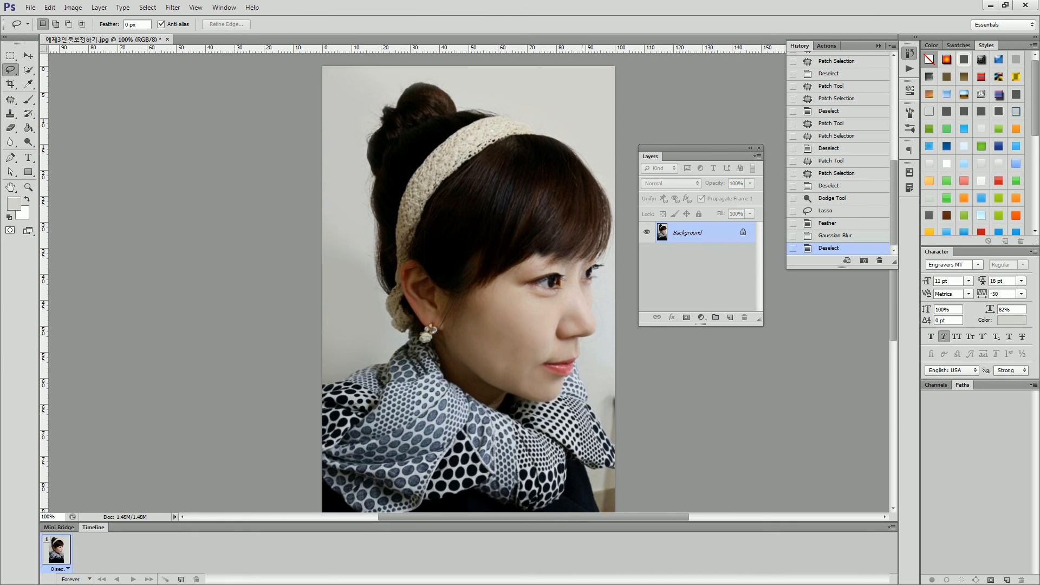
key(ctrl+z)
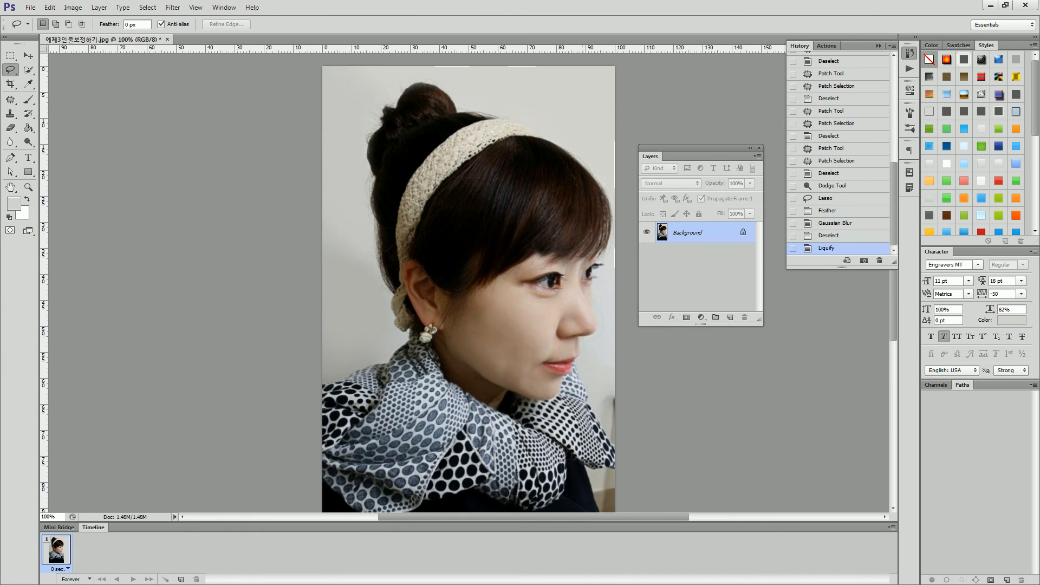
key(ctrl+z)
key(ctrl+z)
key(ctrl+z)
key(ctrl+z)
Make a second Liquify pass around the far eye with the Forward Warp tool at brush size 100 and apply it.
click(173, 7)
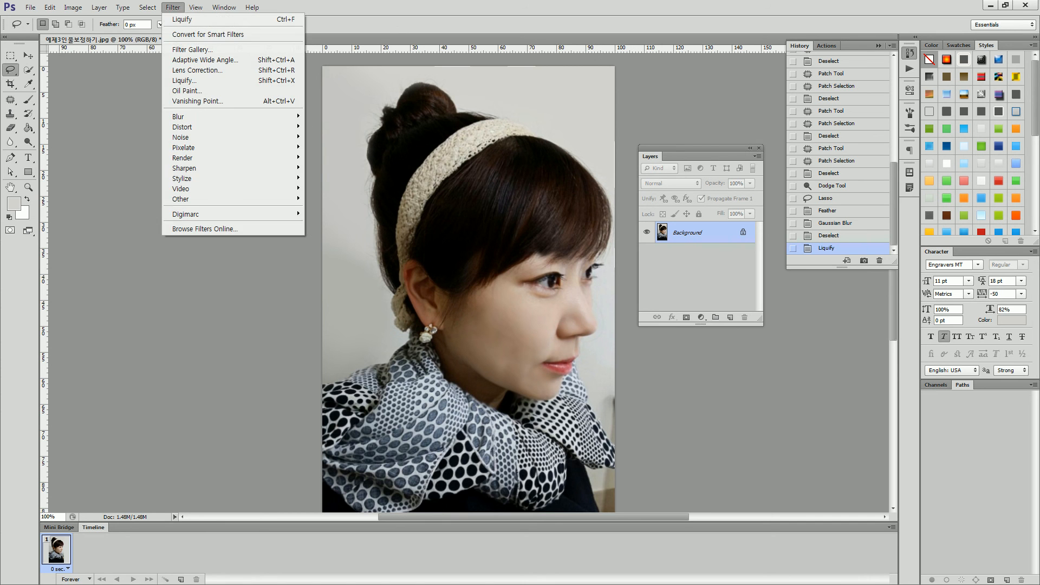
click(184, 80)
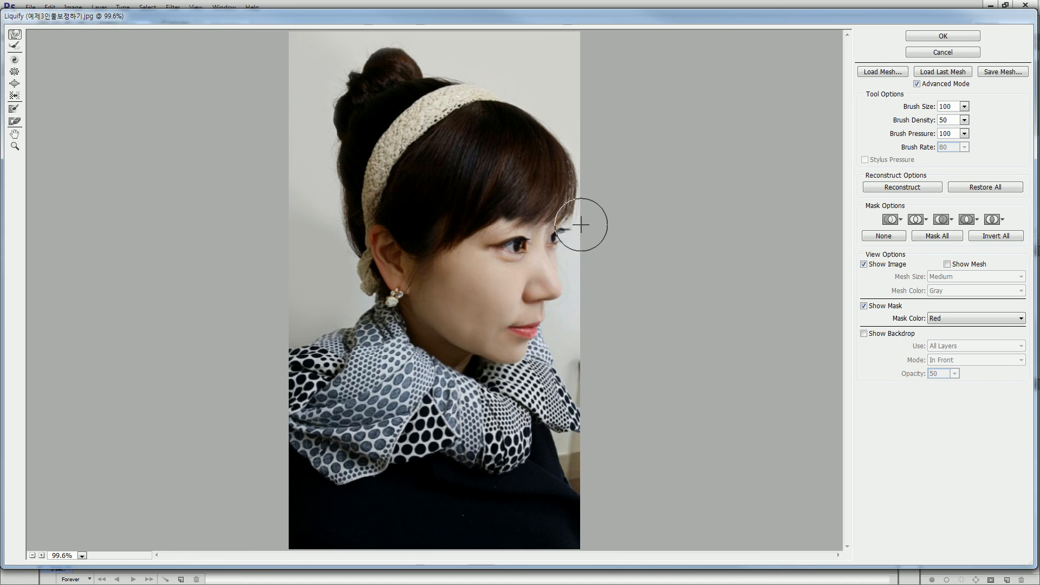
click(943, 36)
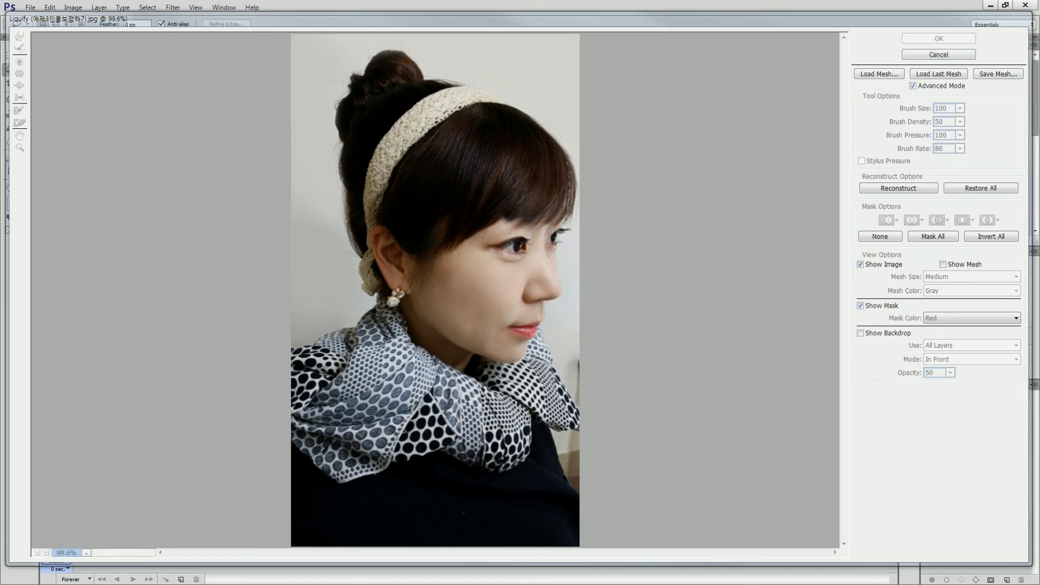
scroll(468, 282, down, 2)
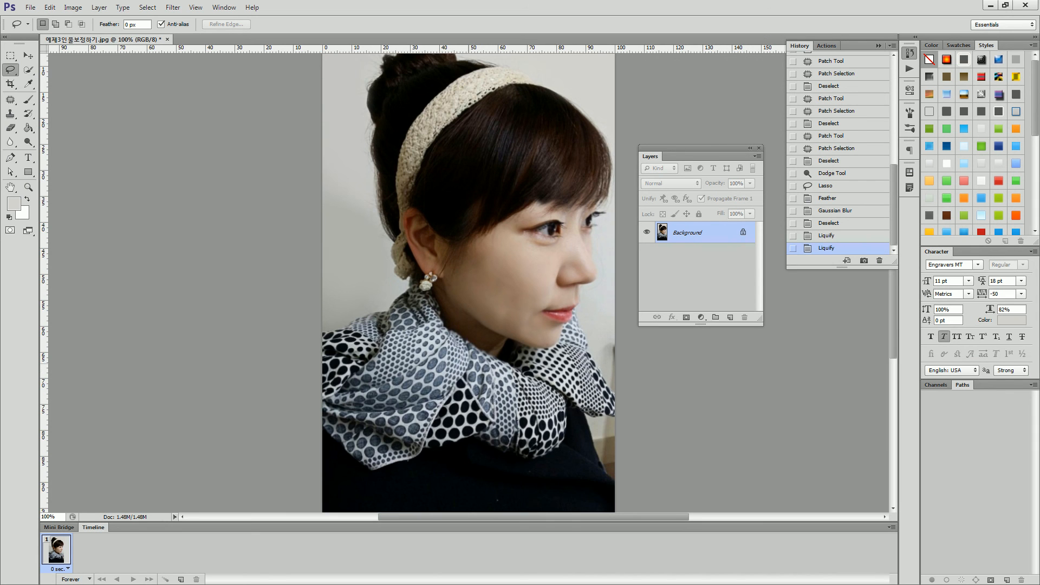
Save the portrait as the JPEG file 예제3인물보정하기_완성 in the section1 folder, over the existing file.
click(30, 8)
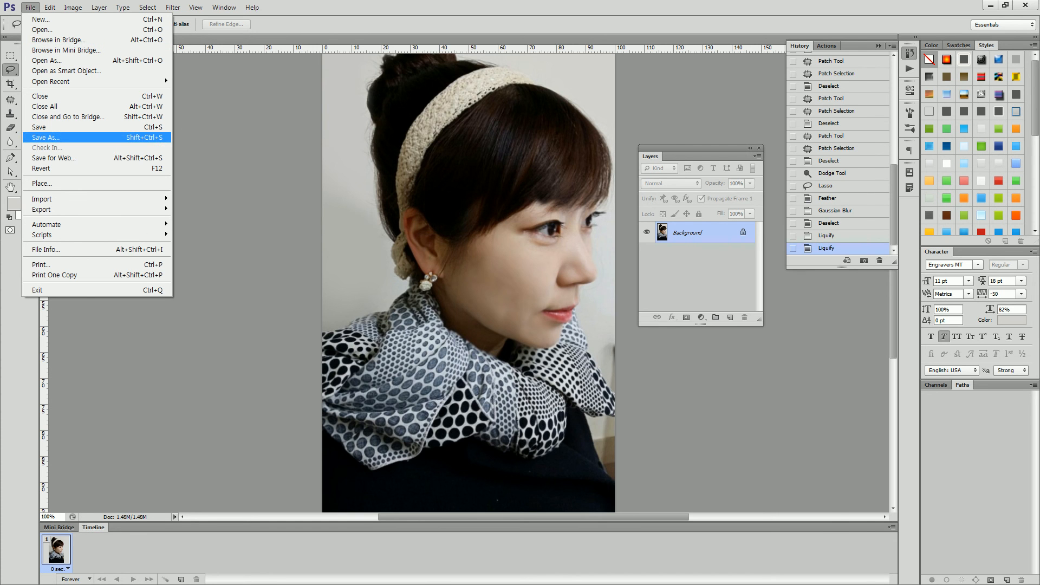
click(46, 138)
click(778, 87)
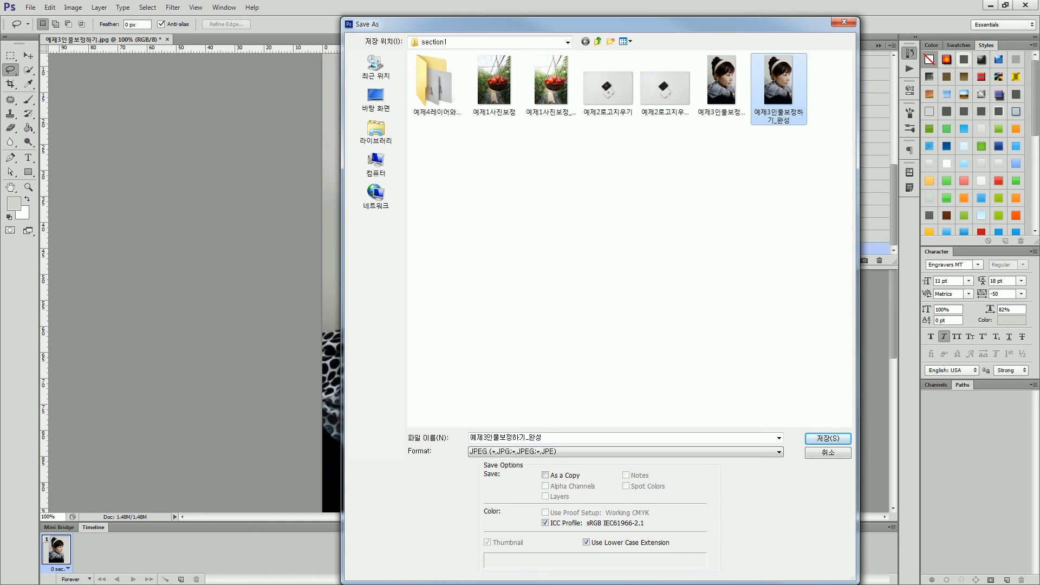
key(Return)
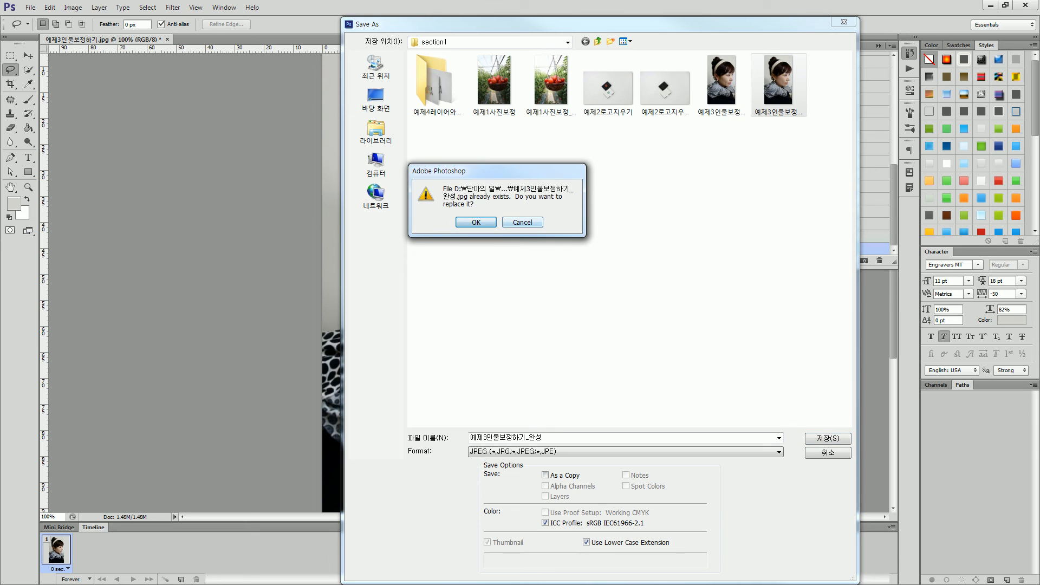